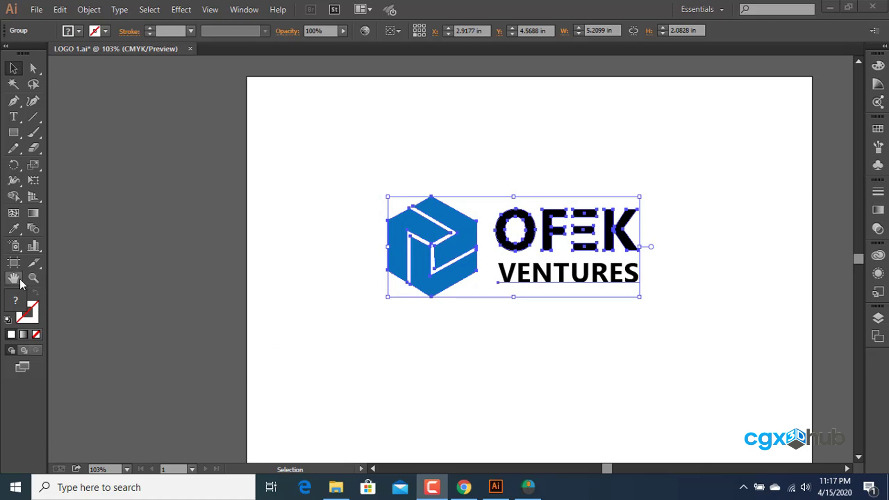
Step: Zoom in on the logo's blue hexagon to 300% with the Zoom tool and zoom back out to 100%
click(28, 278)
click(444, 235)
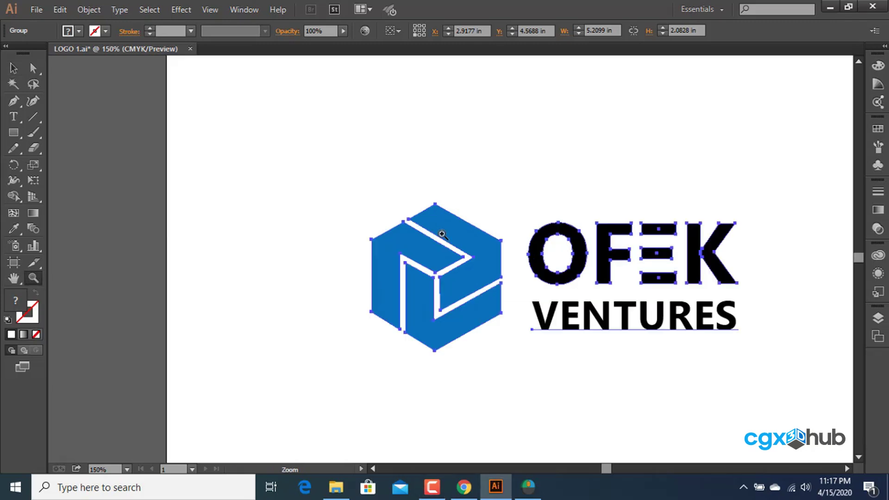
click(442, 278)
click(441, 278)
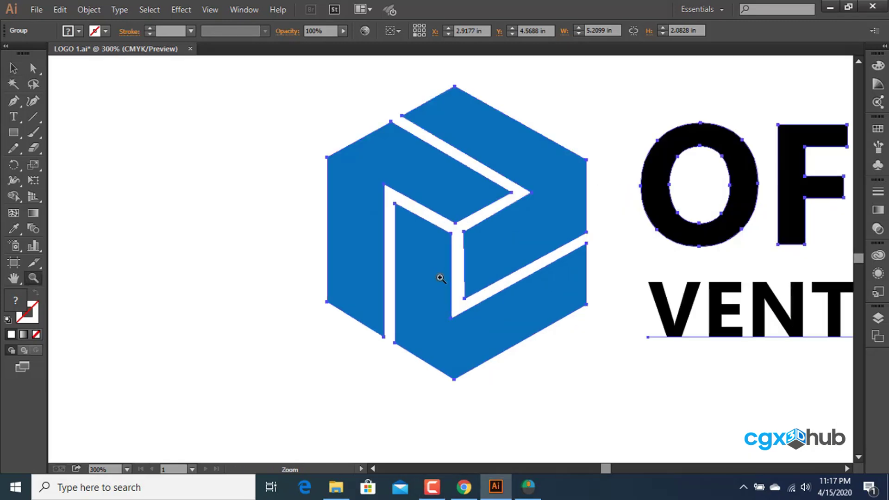
alt+click(439, 252)
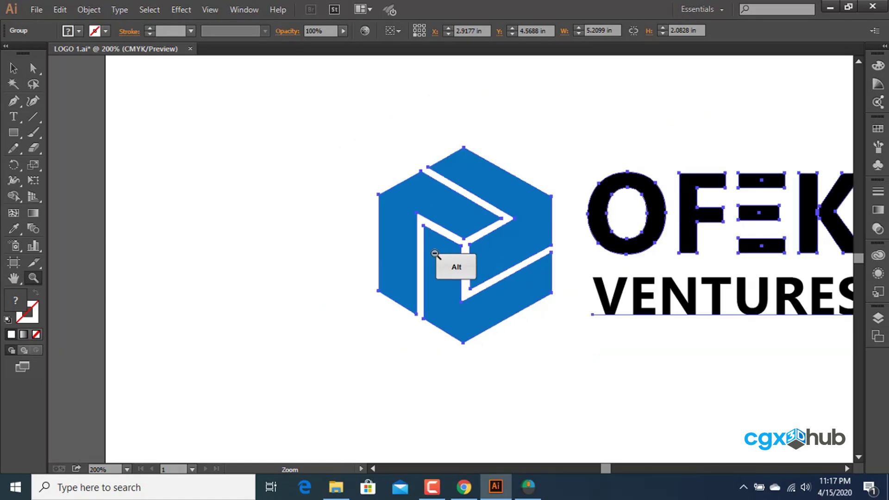
alt+click(451, 254)
alt+click(451, 253)
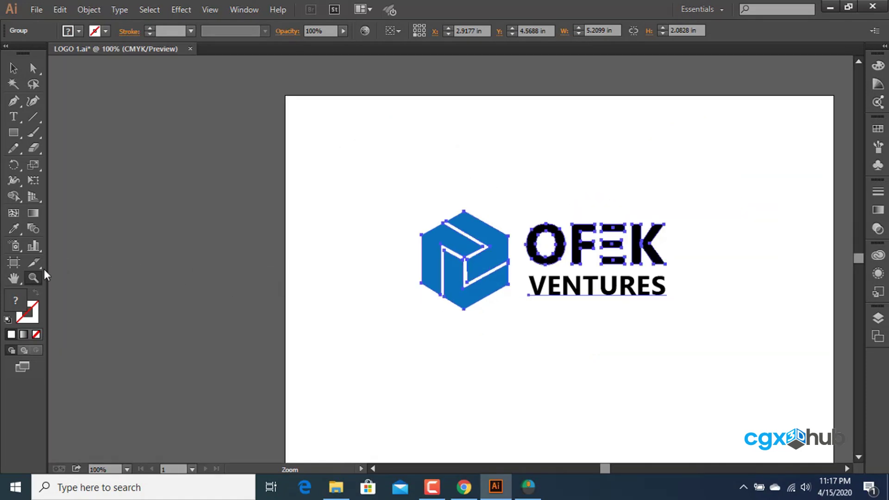
Step: Recentre the view so the whole artboard fits in the window and deselect the logo
click(14, 277)
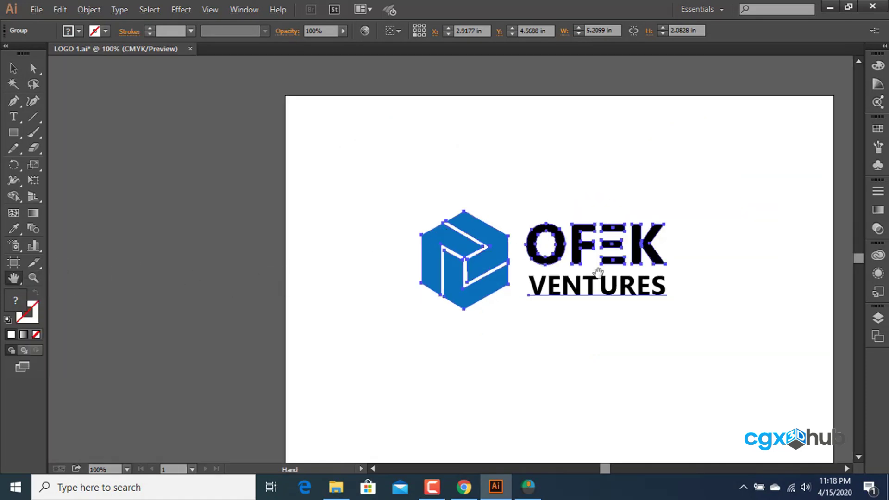
drag(576, 272, 449, 275)
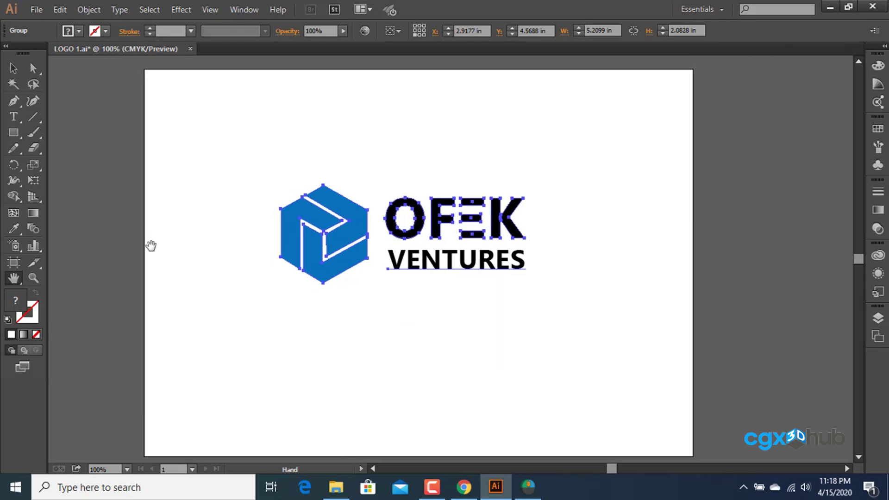
click(33, 277)
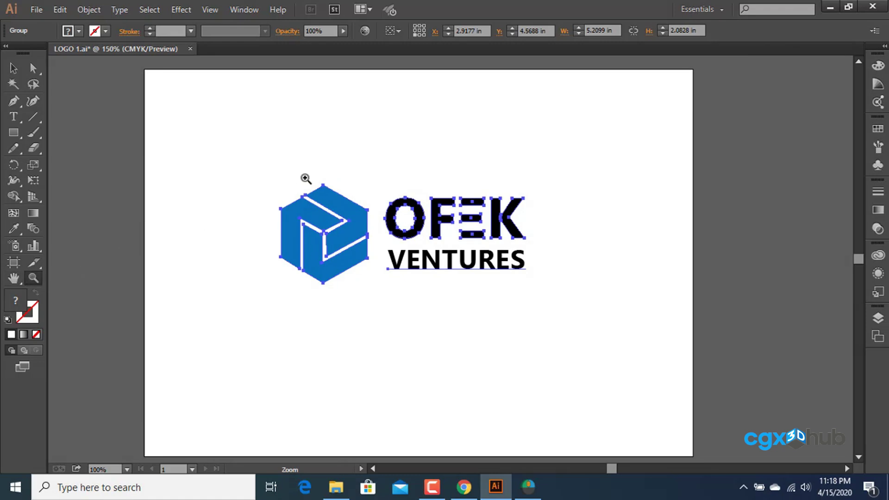
click(304, 179)
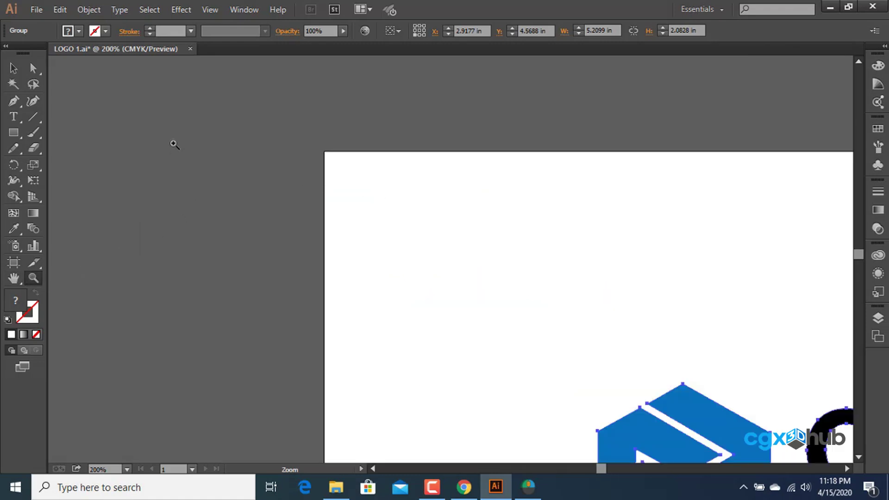
double_click(12, 279)
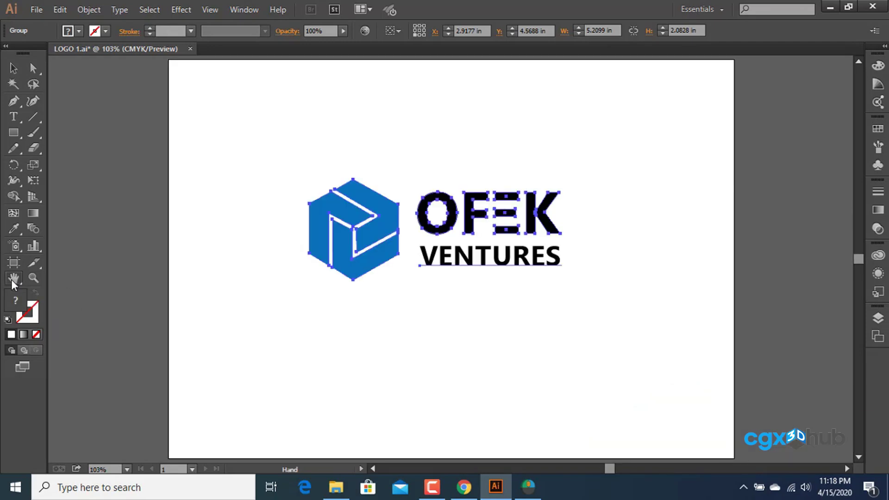
click(13, 68)
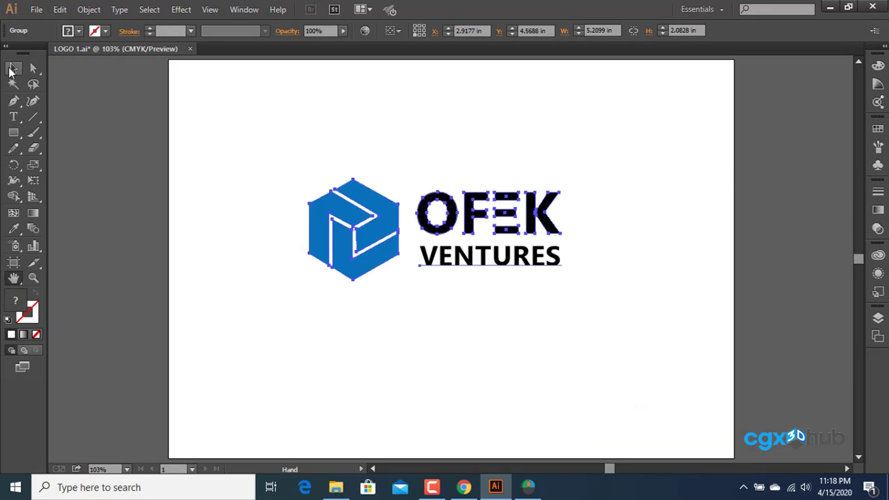
click(199, 149)
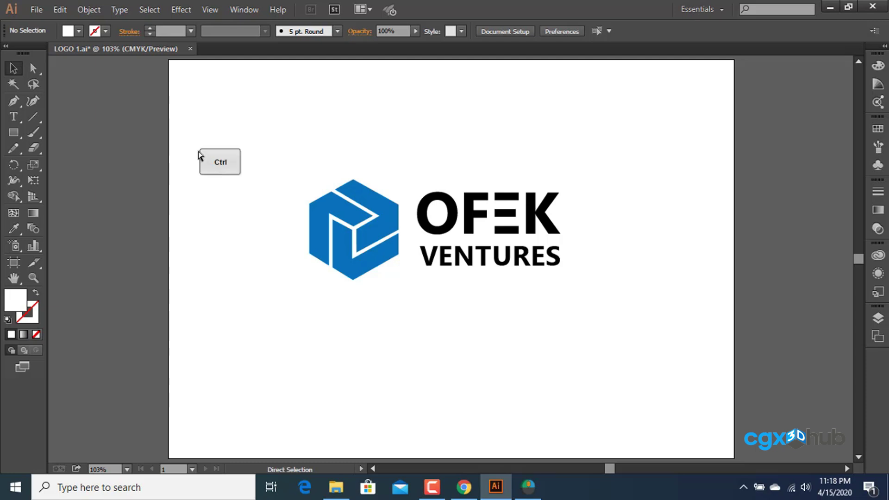
Step: Magnify the hexagon to 300% without leaving the Selection tool and reduce the view to 100%
key(ctrl+space)
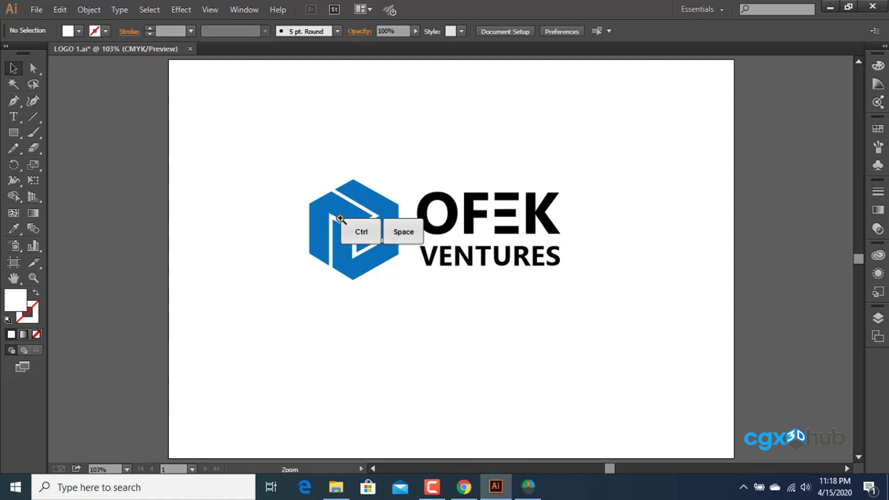
click(338, 221)
click(481, 250)
click(481, 250)
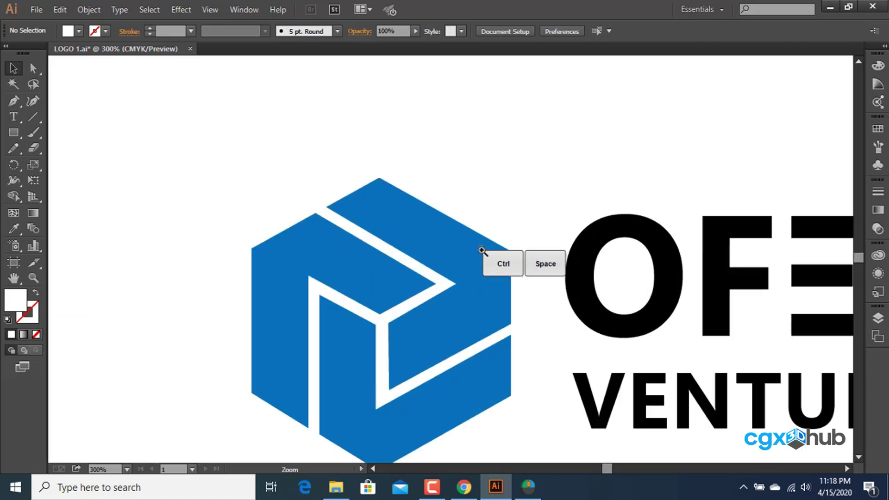
key(alt)
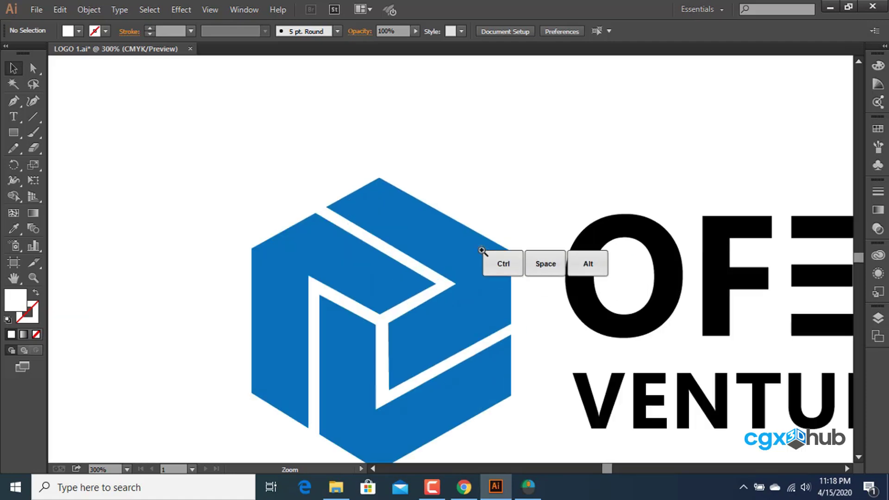
click(454, 236)
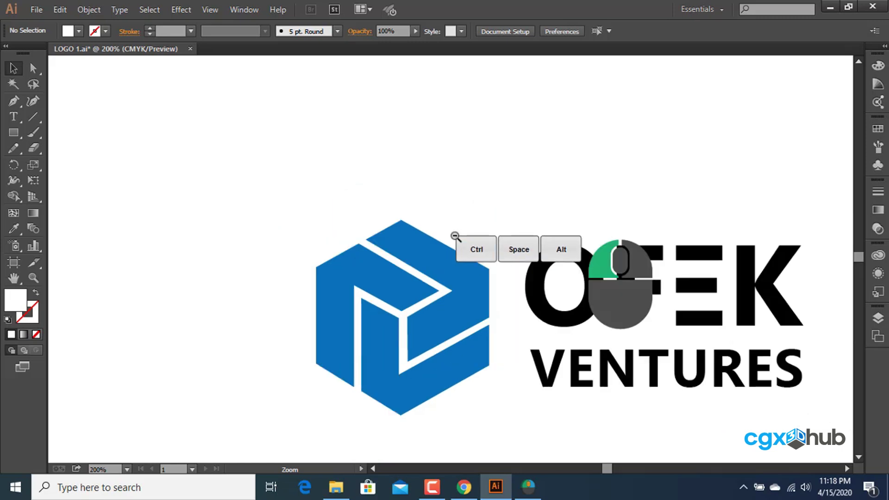
click(454, 235)
Step: Pan the artboard across the workspace and fit it to the window again
key(space)
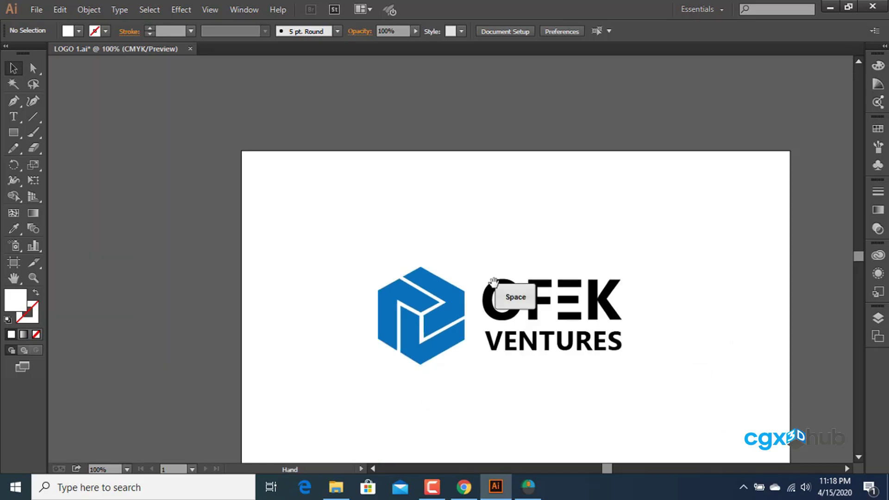
drag(454, 235, 351, 195)
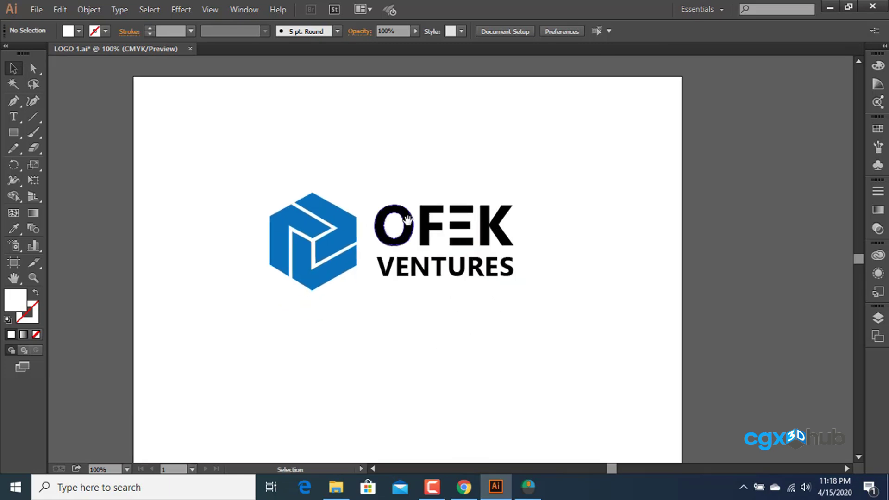
key(ctrl+0)
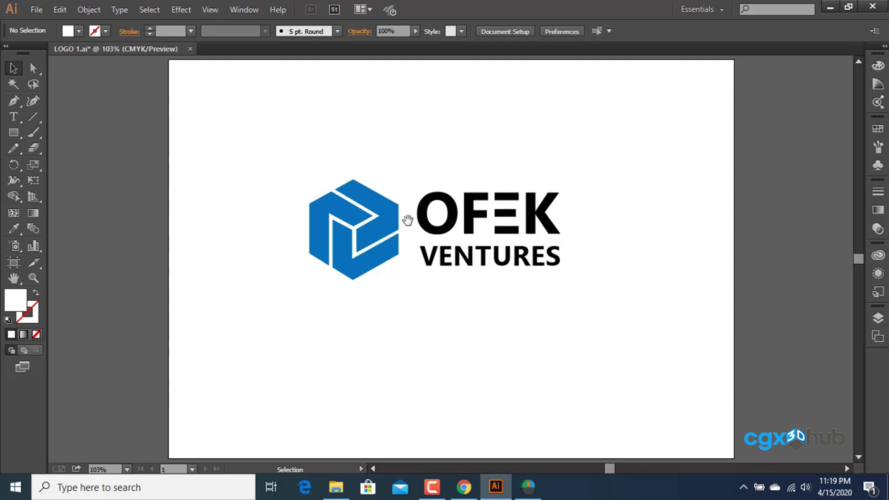
Step: Move the logo straight up about 1.1 in, and try stretching it from a corner without keeping proportions before undoing the stretch
click(369, 218)
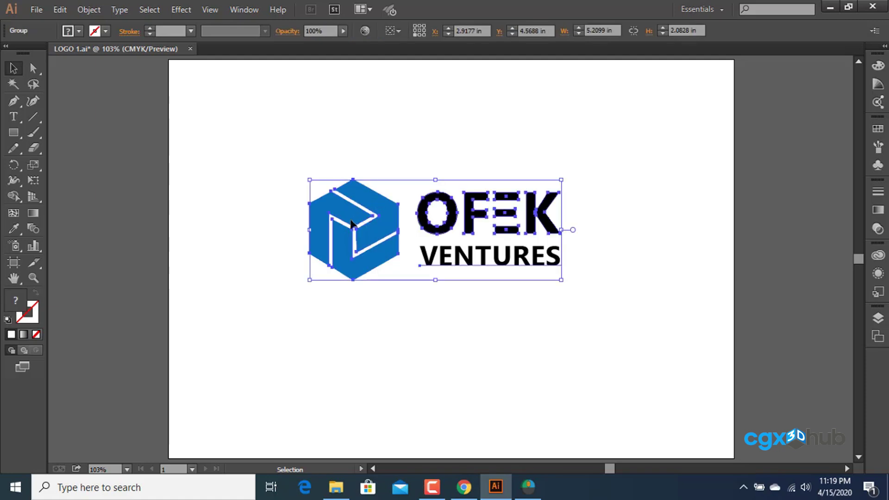
drag(349, 224, 349, 169)
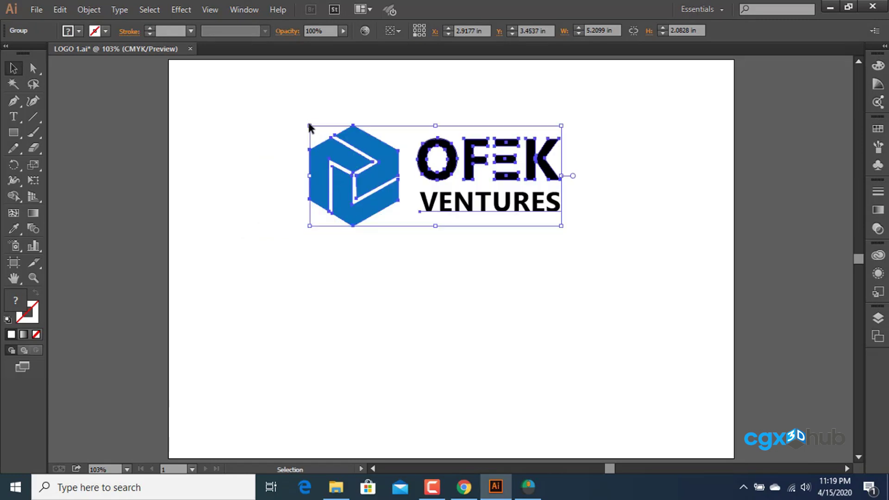
drag(308, 126, 69, 184)
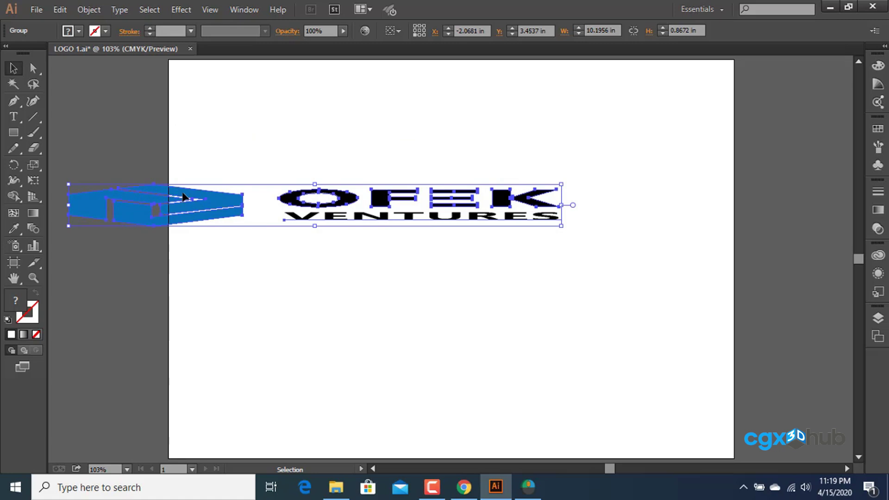
key(ctrl+z)
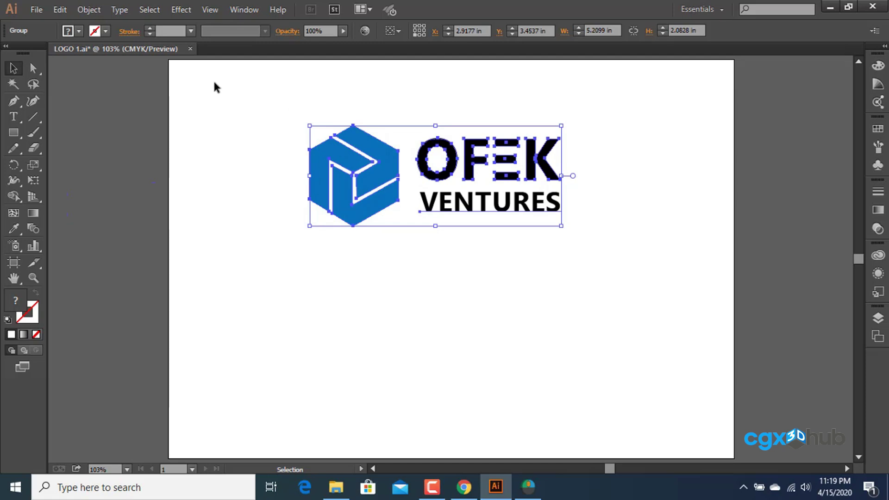
Step: Scale the logo down proportionally from its corner to about 4.15 in wide by 1.66 in high
key(shift)
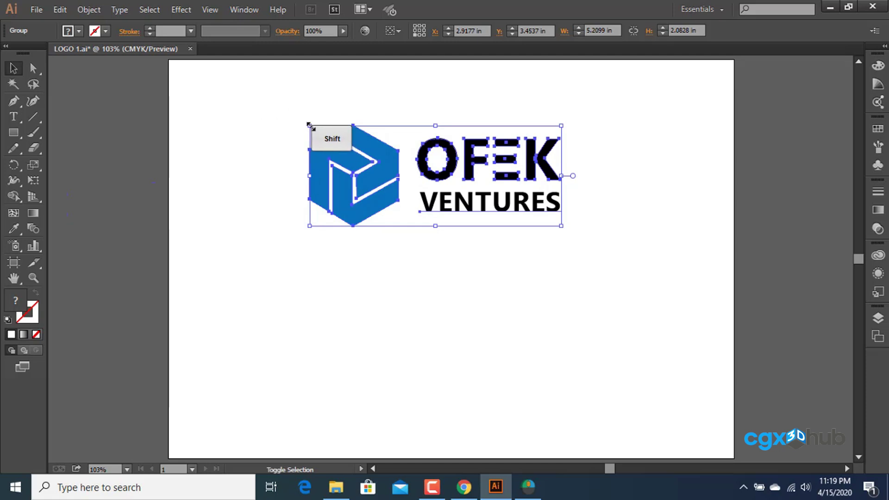
drag(315, 128, 250, 303)
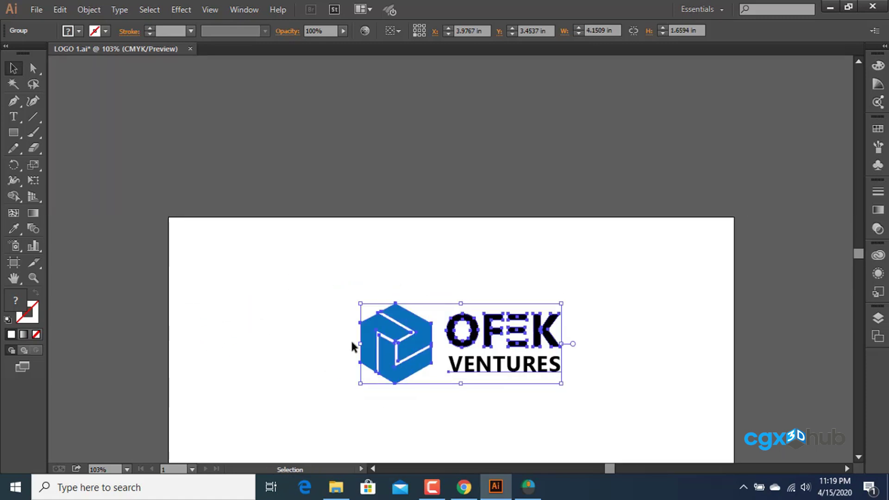
key(space)
drag(512, 323, 466, 160)
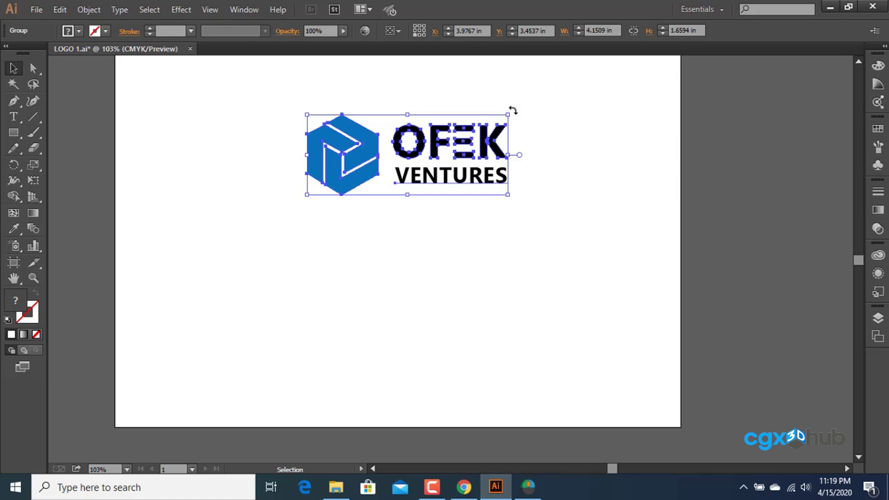
Step: Try rotating the logo slightly clockwise, undo it, and try a rotation constrained to fixed angles
drag(513, 110, 548, 229)
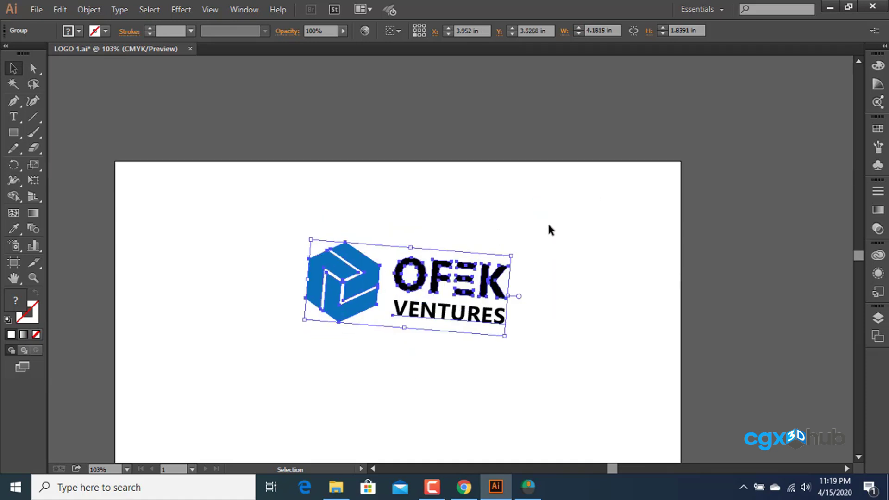
key(ctrl+z)
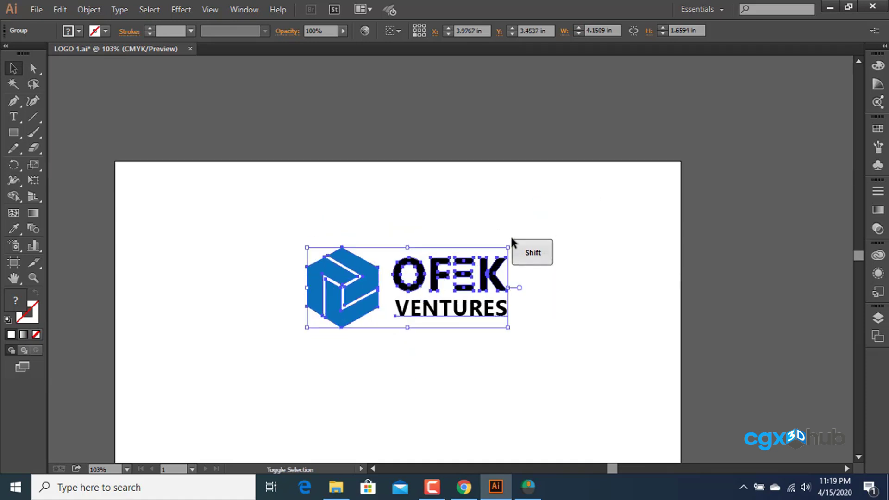
drag(508, 240, 591, 263)
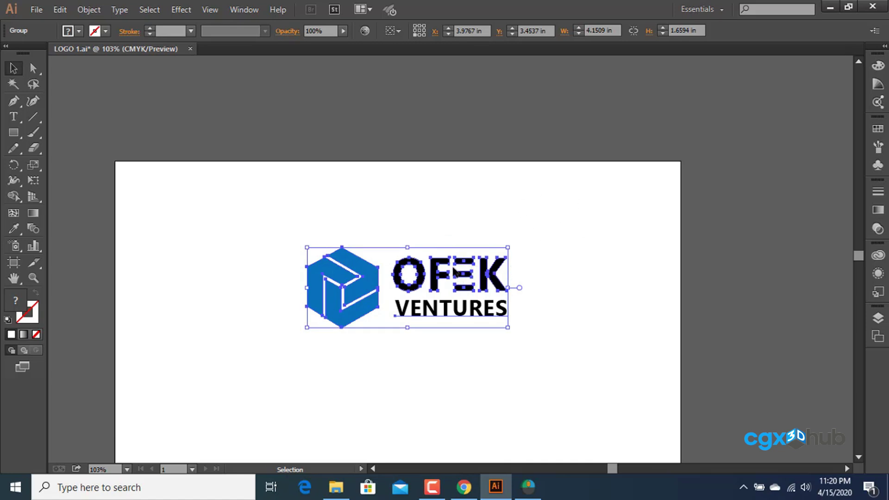
Step: Duplicate the logo about 2 in below the original and clear the selection
key(alt)
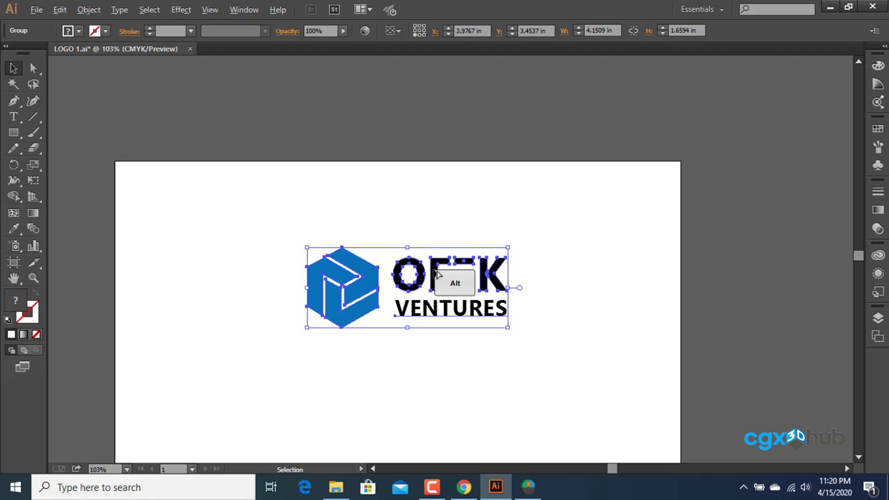
drag(437, 274, 431, 372)
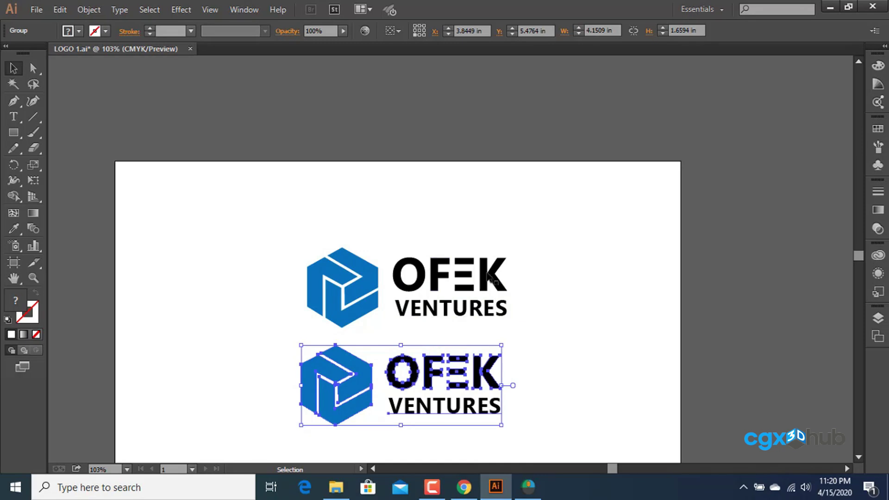
click(573, 271)
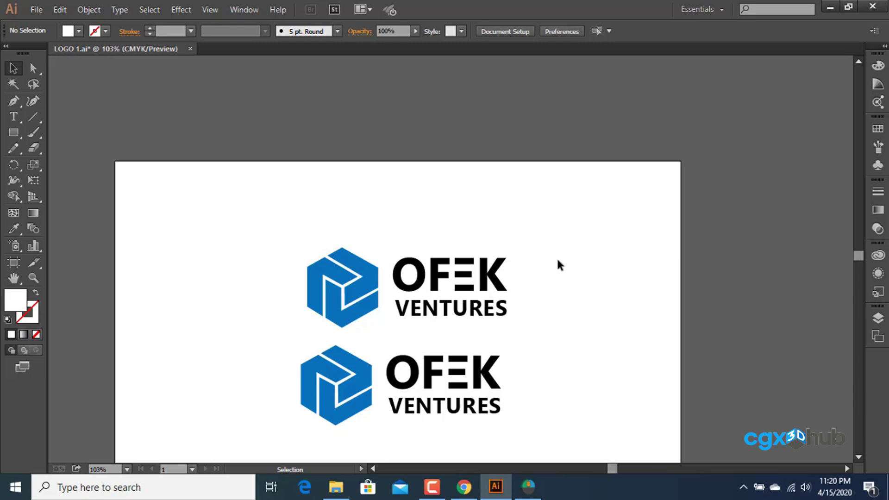
Step: Delete both logo copies together and fit the empty artboard in the window
drag(562, 215, 275, 434)
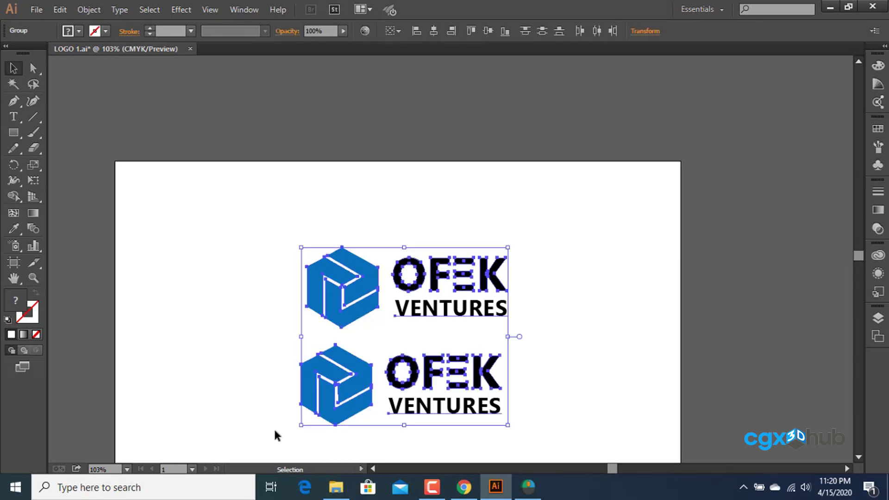
key(Delete)
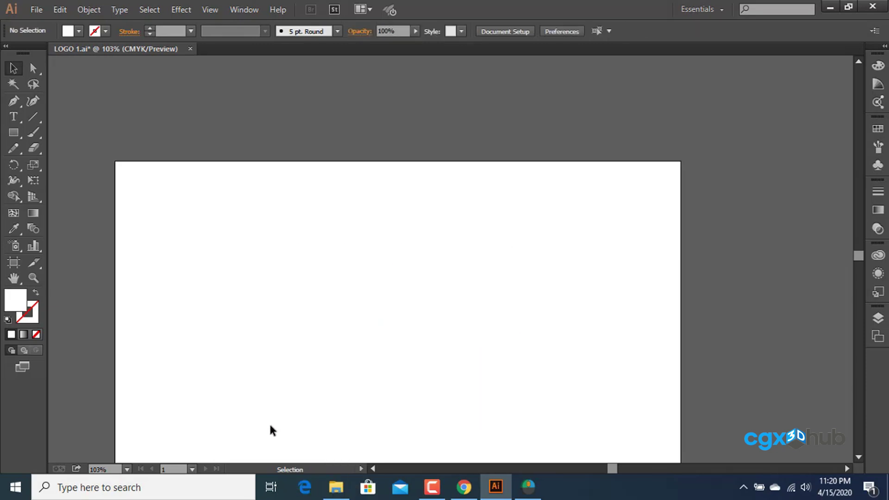
key(ctrl+0)
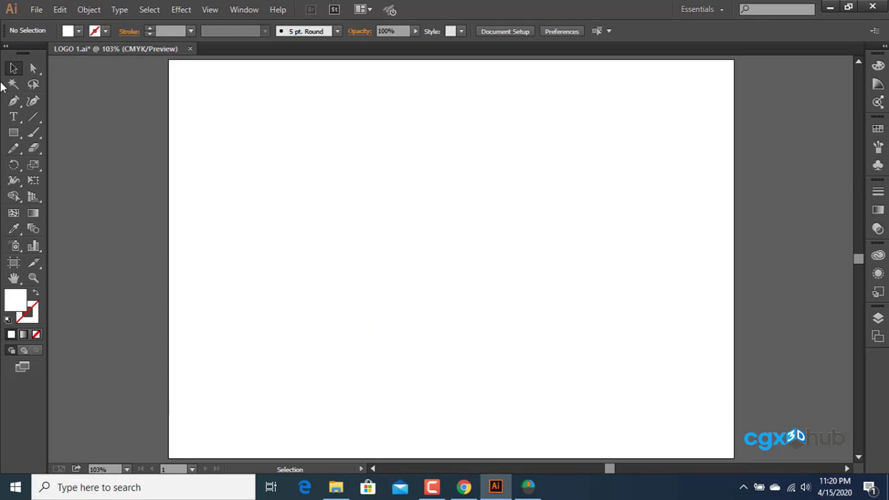
Step: Choose the Rectangle Tool and toggle the document rulers on and off, leaving them shown
click(26, 133)
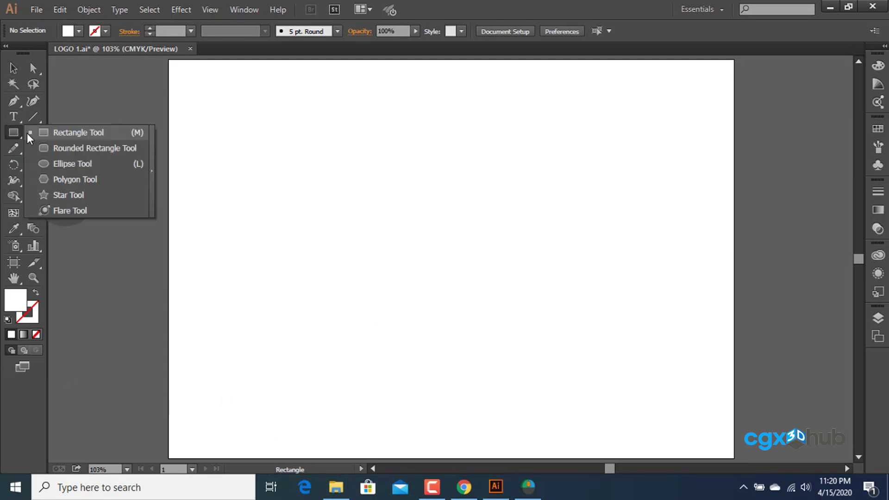
click(97, 133)
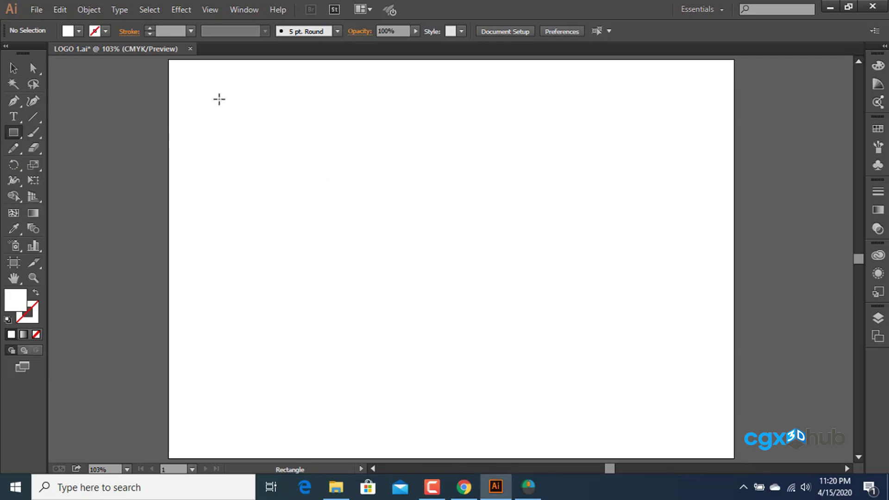
key(ctrl+r)
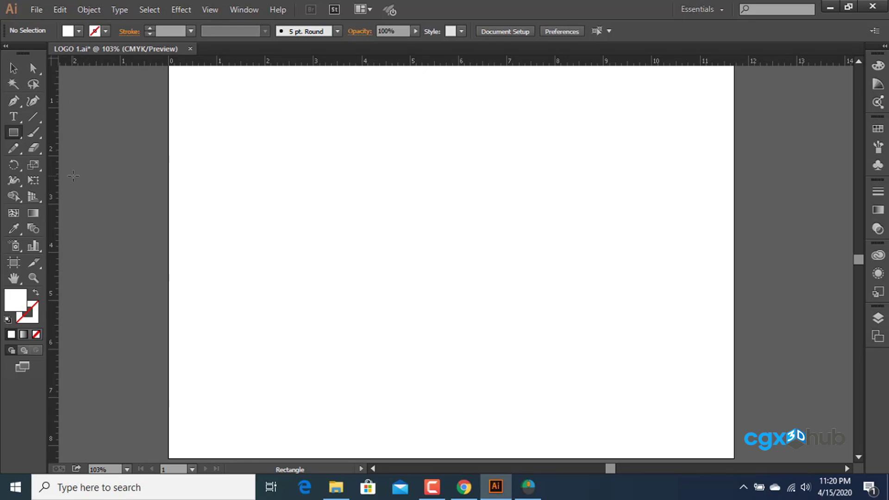
key(ctrl+r)
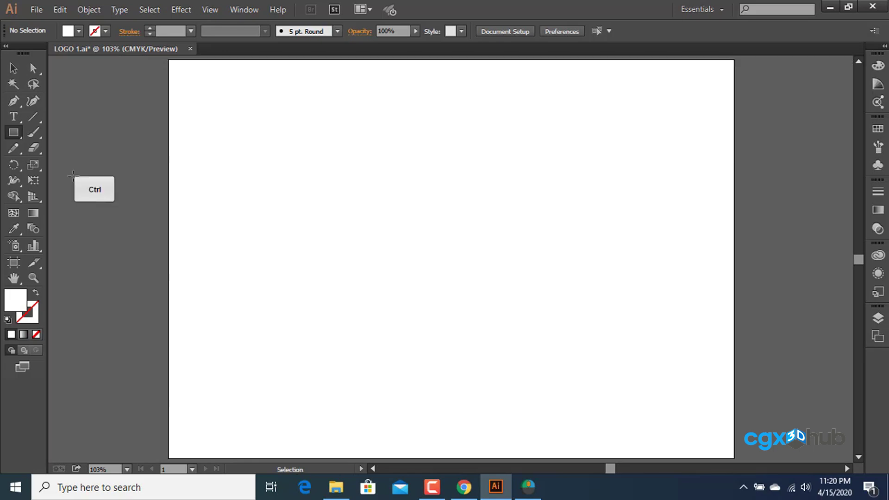
key(ctrl+r)
key(ctrl+r)
key(ctrl+r)
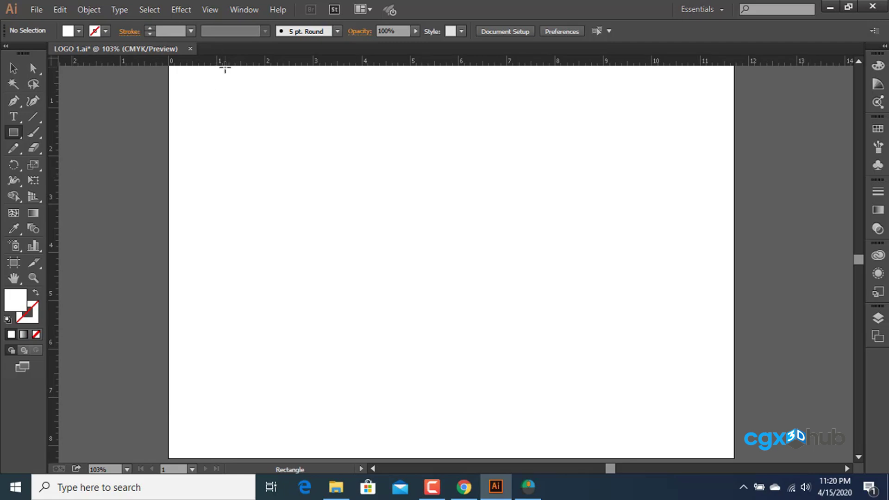
Step: Switch the ruler units to pixels and back to inches
right_click(616, 60)
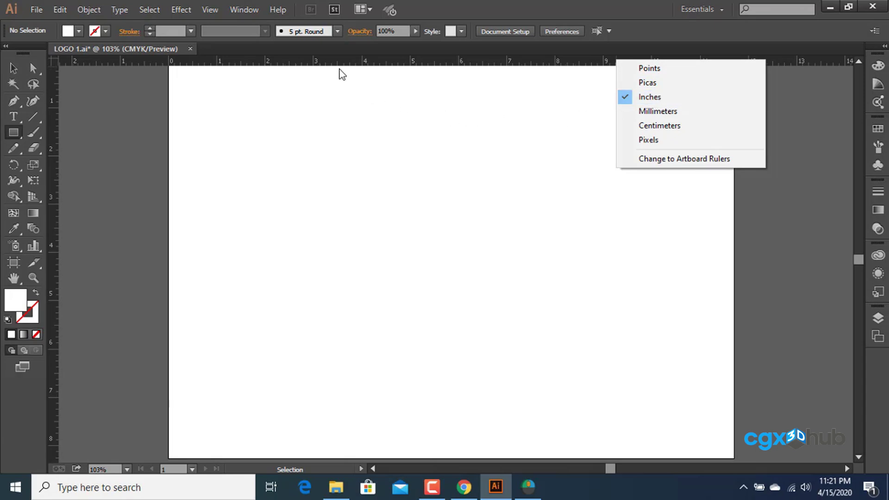
click(668, 139)
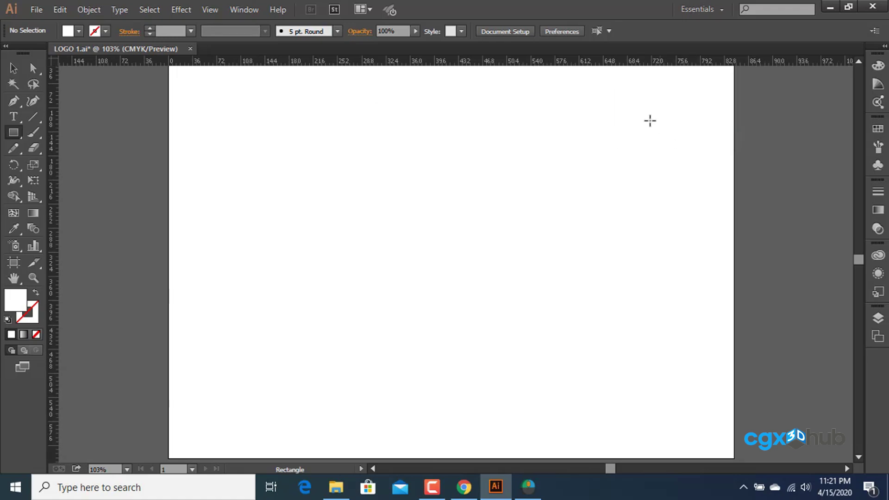
right_click(280, 63)
click(314, 99)
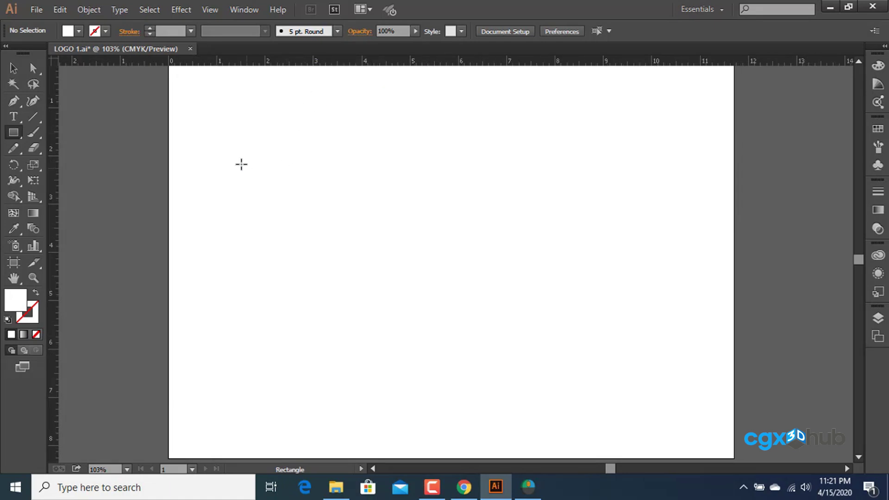
Step: Draw a freehand rectangle about 5.45 in wide by 2.45 in high near the artboard's upper-left corner and delete it
mouse_move(219, 105)
mouse_down()
mouse_move(461, 192)
mouse_move(463, 216)
mouse_move(328, 175)
mouse_move(543, 202)
mouse_move(492, 199)
mouse_move(466, 158)
mouse_move(512, 154)
mouse_move(507, 217)
mouse_move(482, 224)
mouse_up()
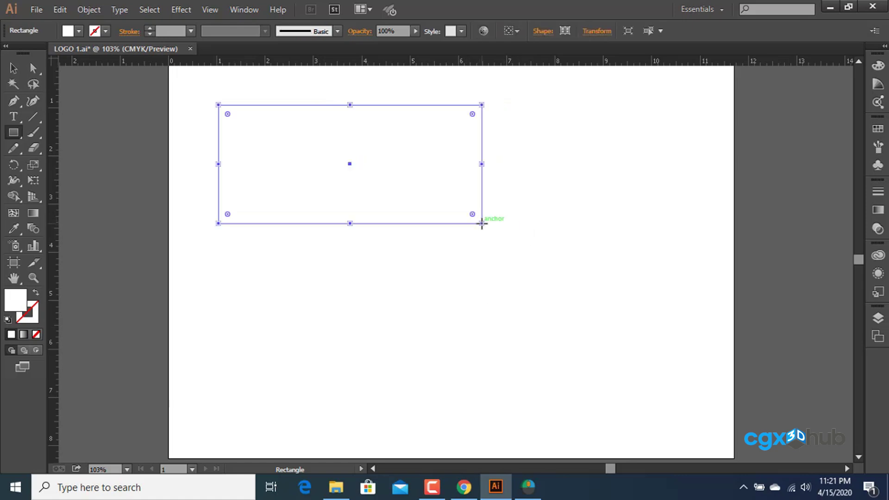
key(Delete)
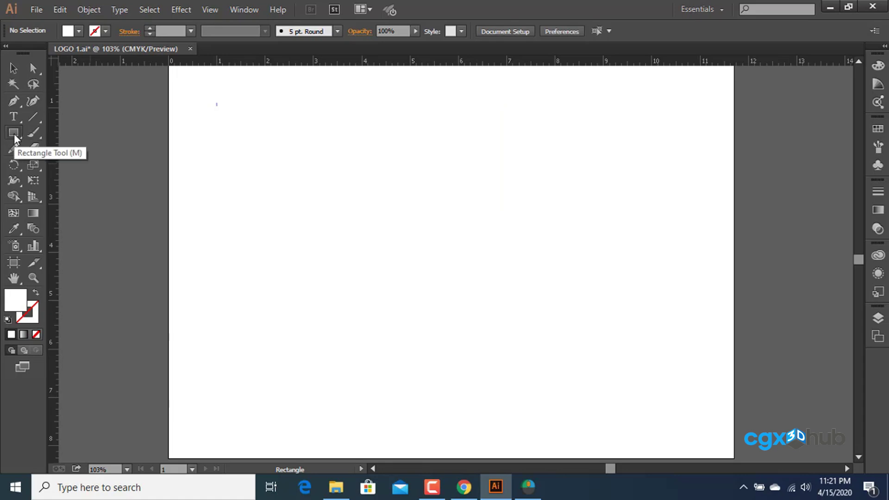
Step: Create a rectangle exactly 4 in wide by 2 in high and move it about 0.7 in up and to the left
click(265, 176)
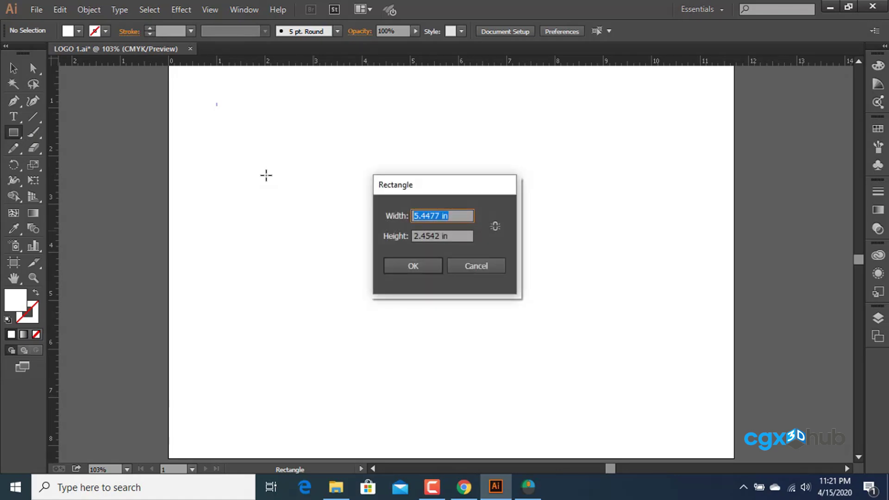
click(433, 214)
drag(440, 215, 365, 224)
text(6)
click(429, 236)
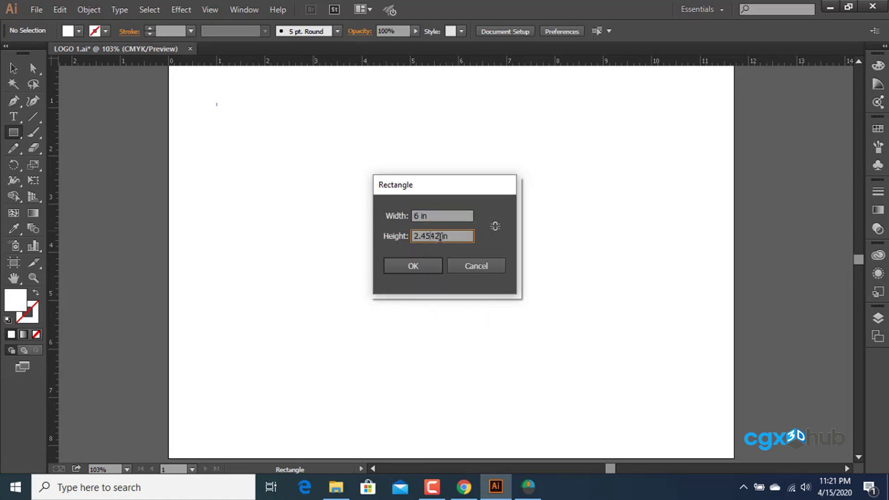
drag(419, 215, 396, 217)
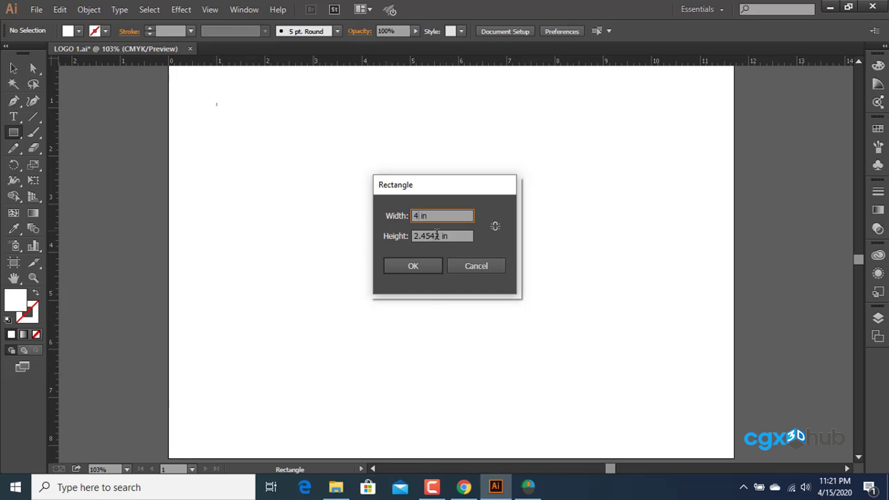
drag(439, 235, 386, 240)
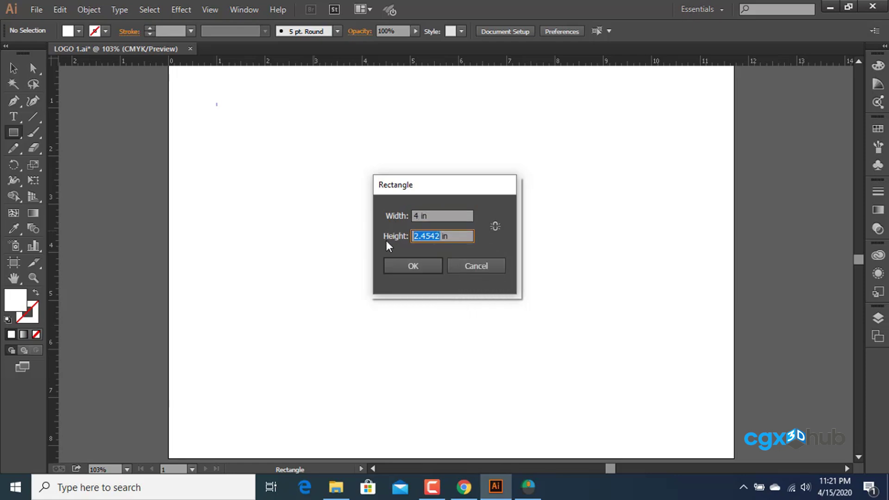
text(2)
click(421, 265)
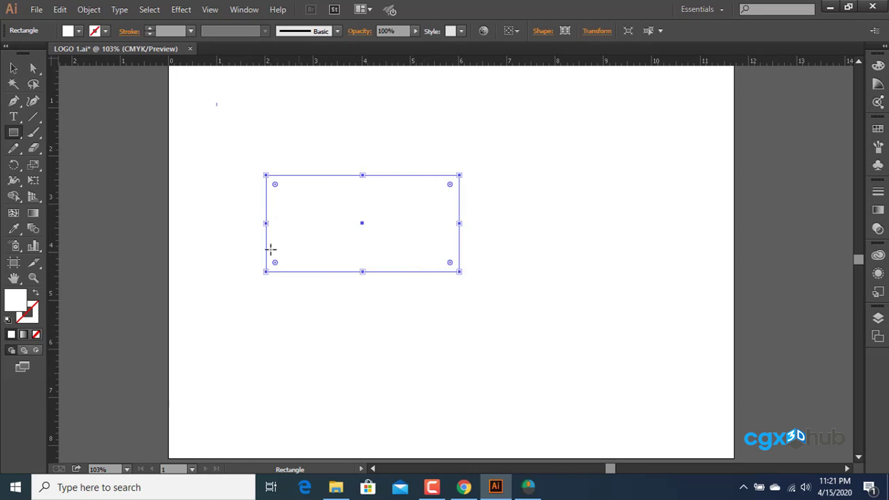
click(13, 68)
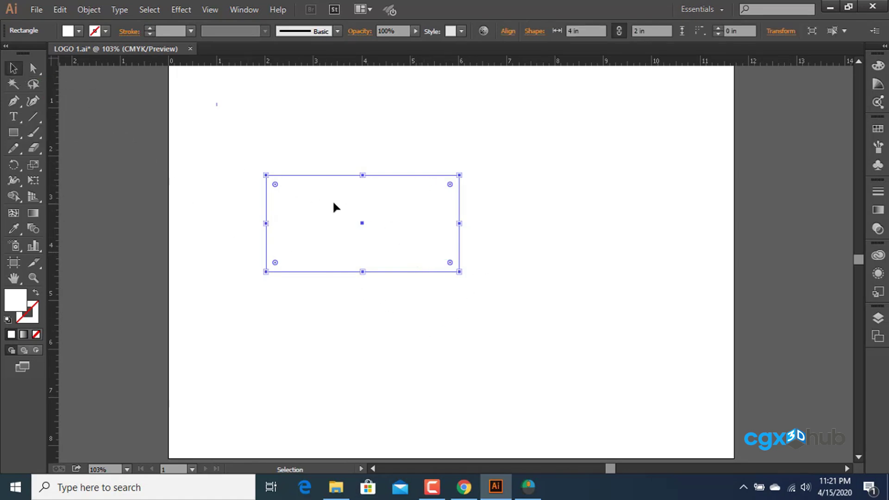
drag(333, 200, 299, 165)
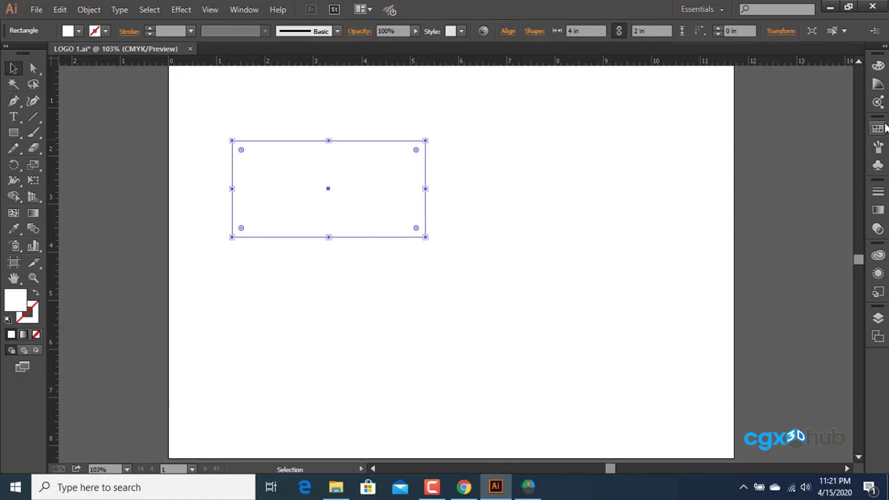
Step: Fill the rectangle with the blue colour 347AE0
double_click(19, 302)
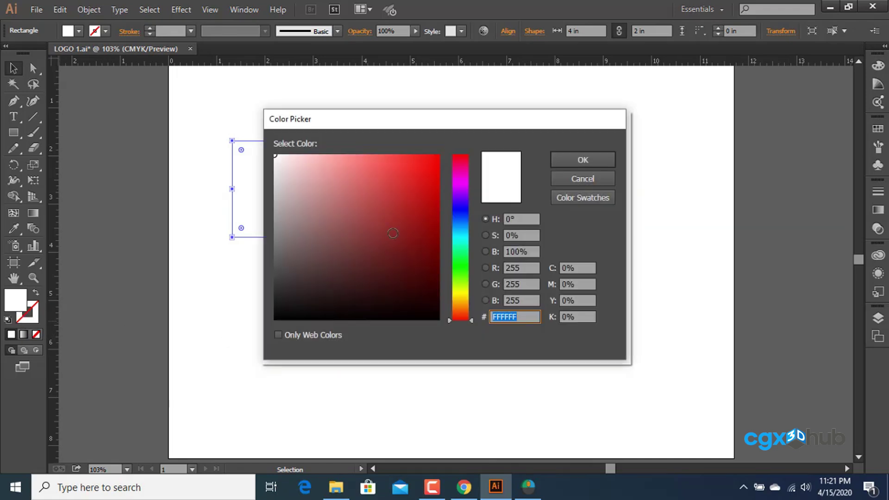
mouse_move(393, 233)
mouse_down()
mouse_move(355, 196)
mouse_move(422, 185)
mouse_move(390, 204)
mouse_move(401, 194)
mouse_move(376, 199)
mouse_up()
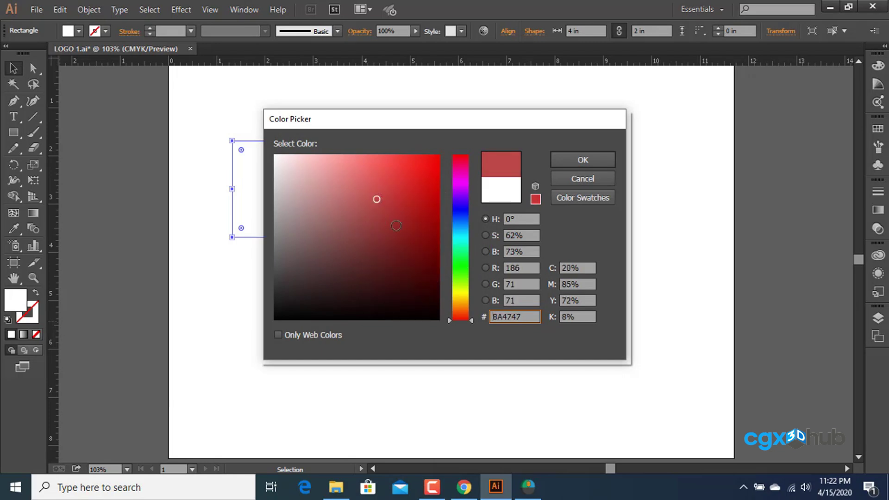
mouse_move(471, 323)
mouse_down()
mouse_move(465, 160)
mouse_move(476, 197)
mouse_move(473, 165)
mouse_move(474, 217)
mouse_up()
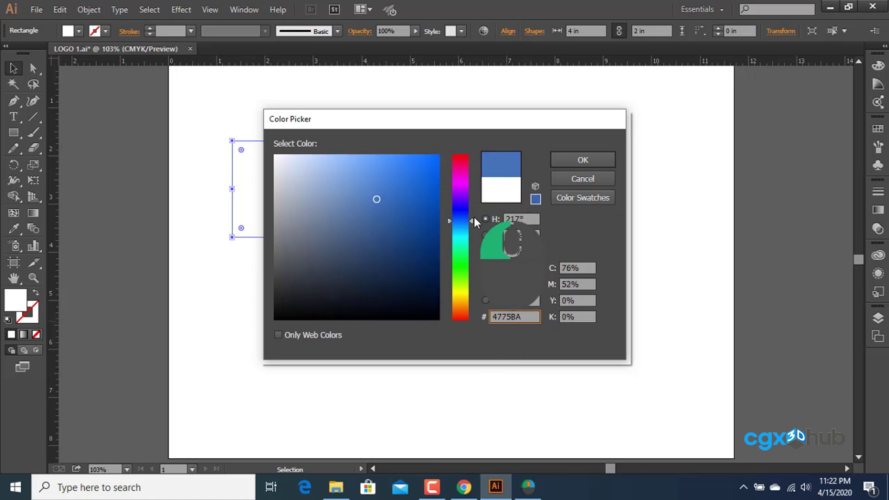
mouse_move(430, 192)
mouse_down()
mouse_move(415, 206)
mouse_move(403, 174)
mouse_up()
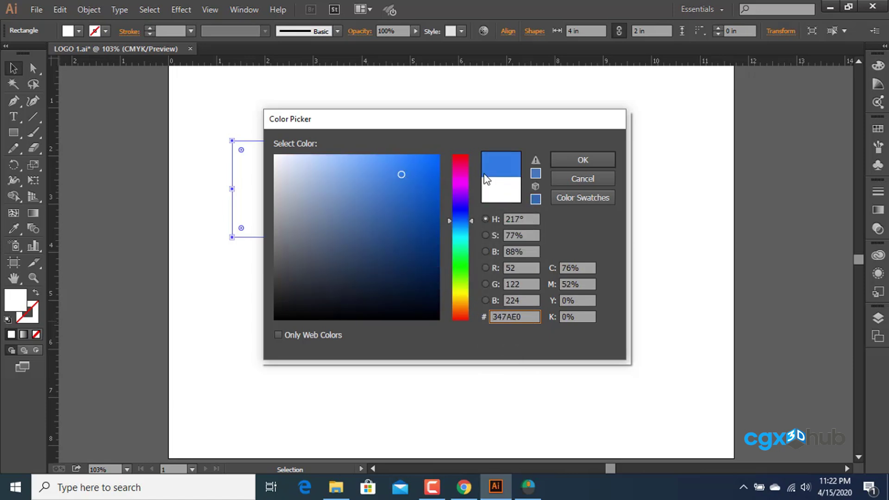
click(583, 160)
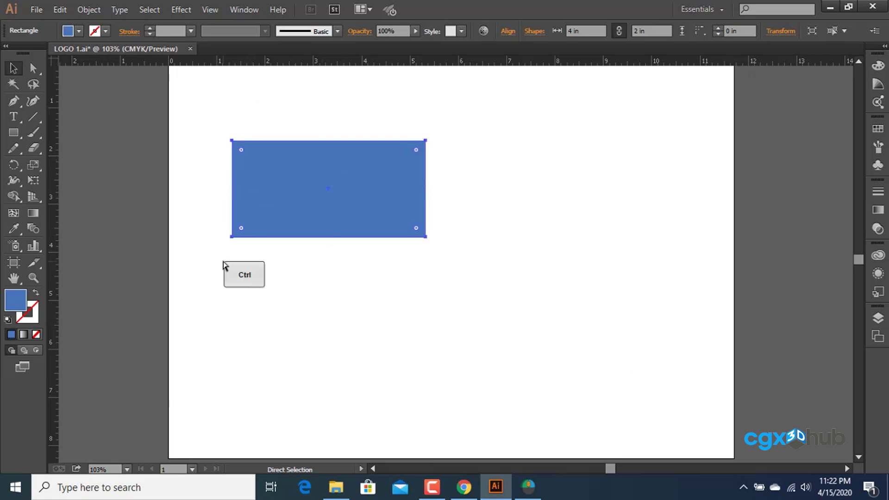
Step: Give the rectangle a red stroke with the colour CE2121
ctrl+space+click(224, 204)
drag(224, 204, 111, 253)
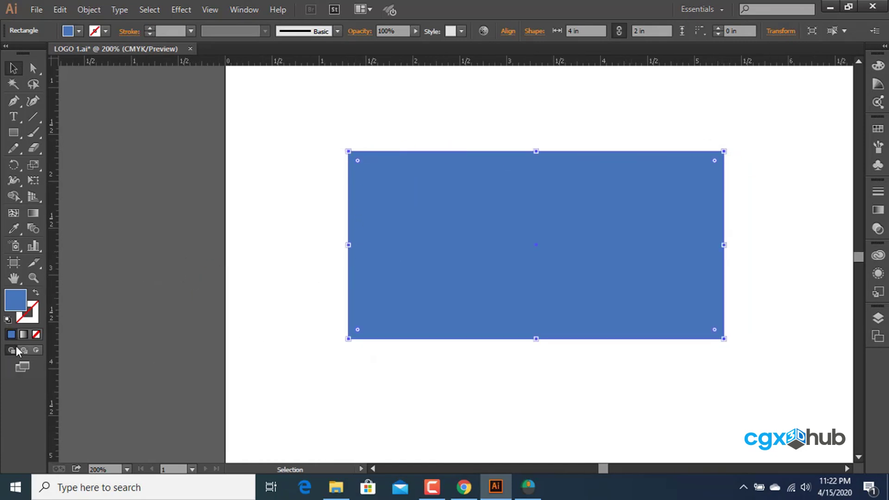
click(23, 319)
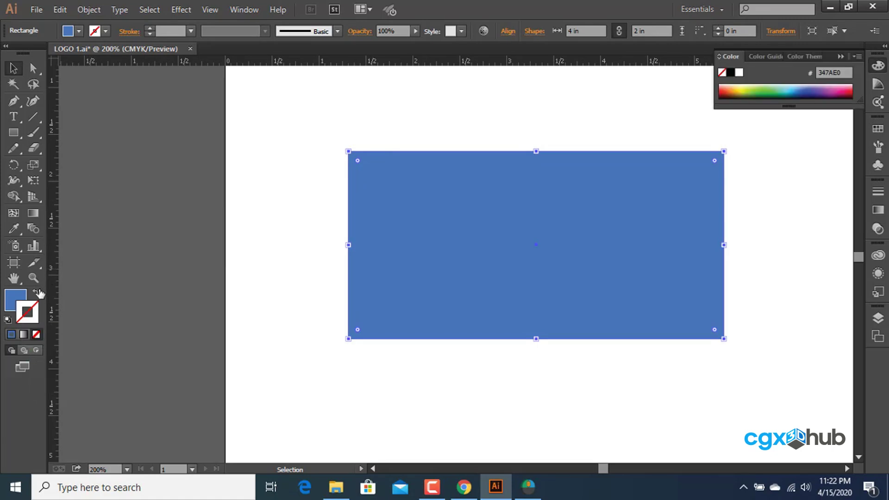
double_click(35, 309)
drag(404, 201, 414, 186)
click(595, 157)
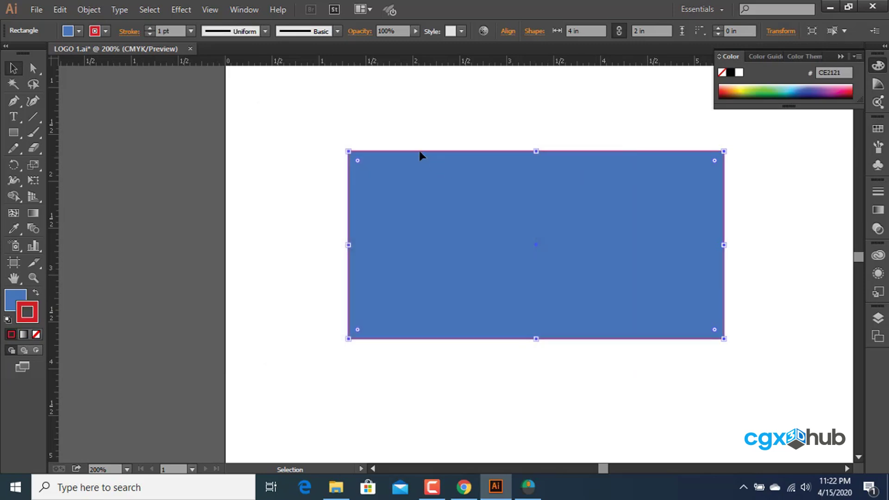
Step: Try a 16 pt stroke on the rectangle, reduce the weight to 8 pt, and clear the selection
click(191, 32)
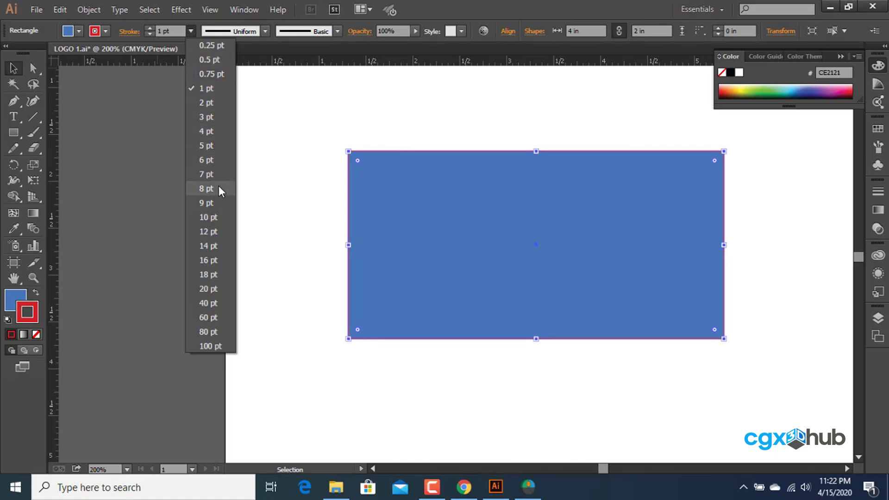
click(212, 260)
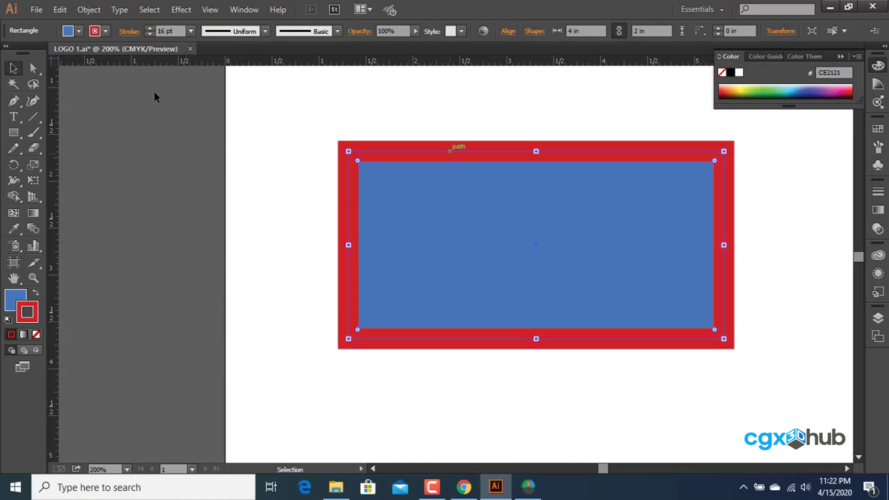
click(190, 32)
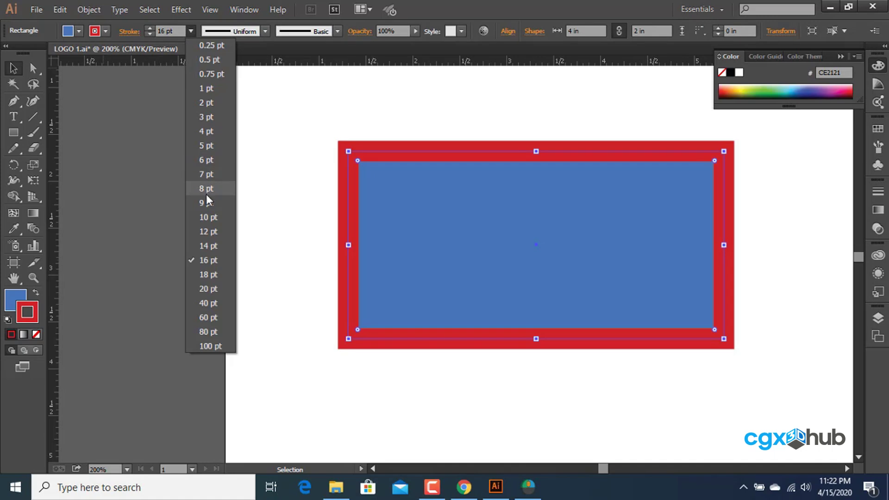
click(205, 188)
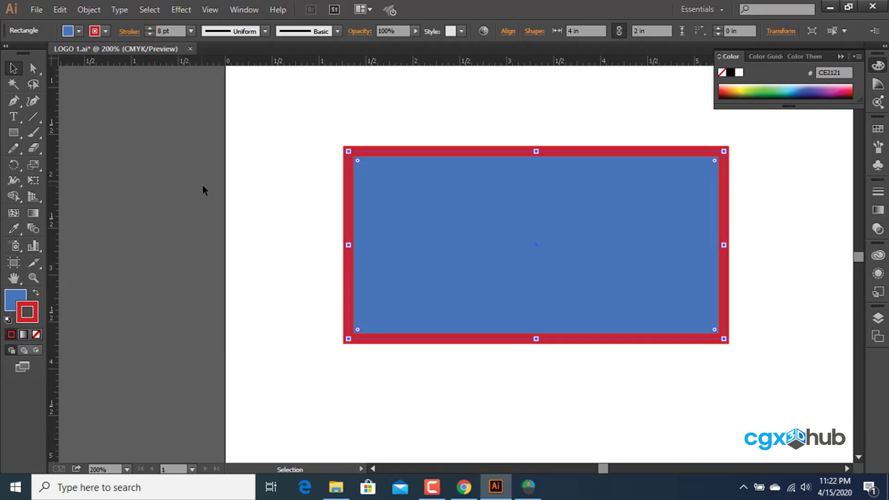
click(276, 178)
Step: Try rounding the rectangle's corners to about 0.35 in, undo that, and round all four to about 0.4 in
ctrl+alt+click(467, 268)
ctrl+alt+click(467, 268)
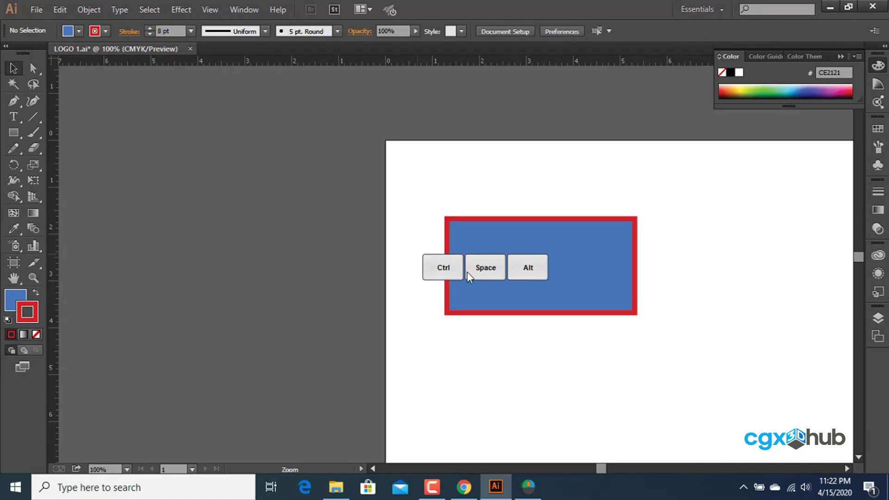
ctrl+alt+click(573, 296)
drag(574, 296, 344, 211)
ctrl+click(301, 181)
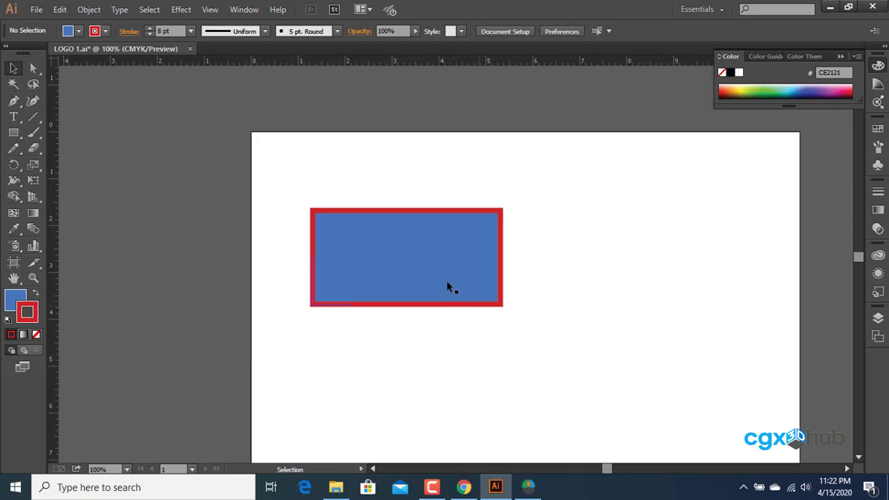
click(405, 259)
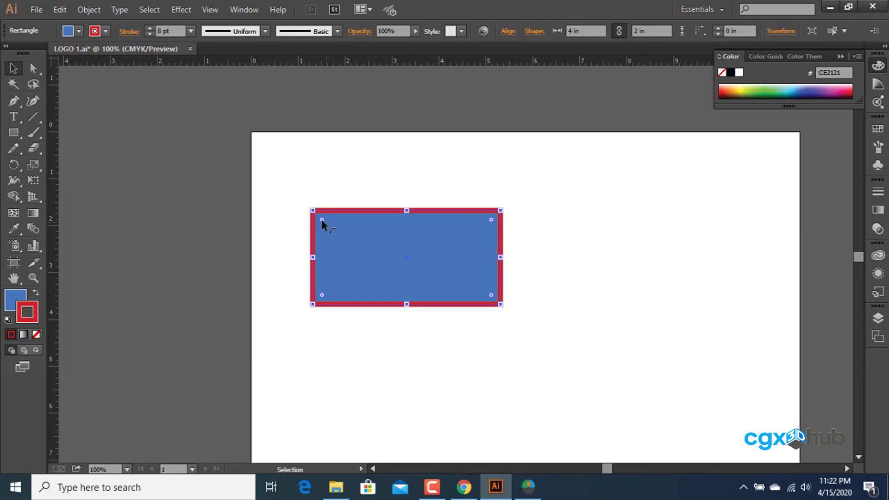
mouse_move(322, 221)
mouse_down()
mouse_move(352, 252)
mouse_move(328, 227)
mouse_up()
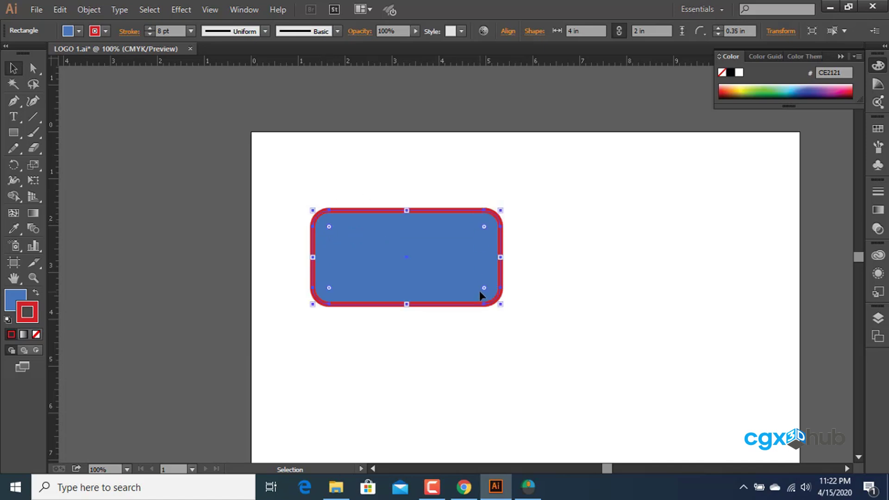
key(ctrl+z)
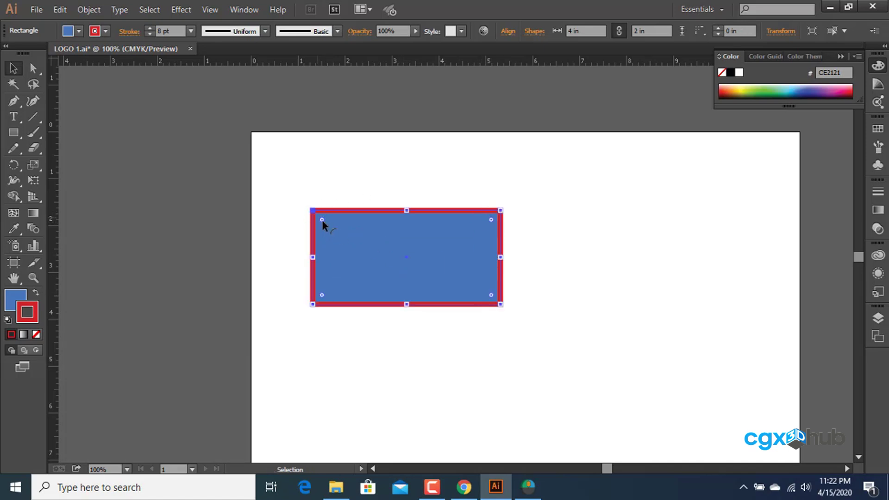
mouse_move(323, 223)
mouse_down()
mouse_move(348, 253)
mouse_move(333, 230)
mouse_up()
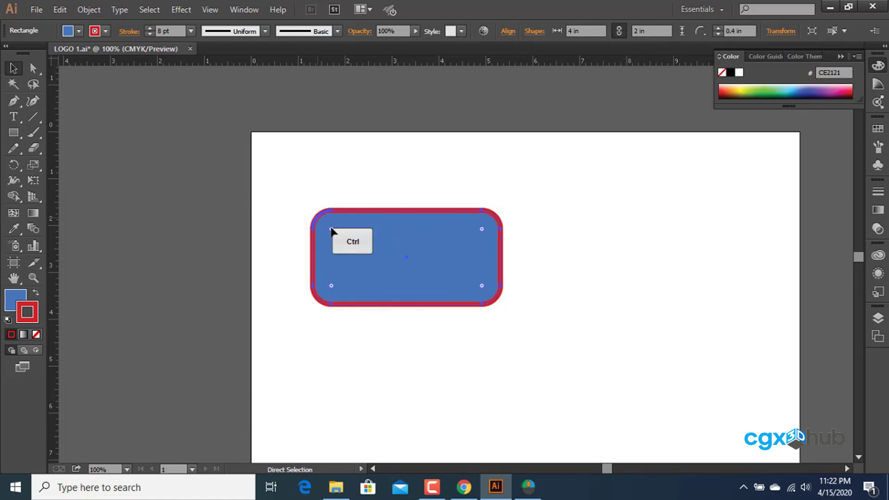
Step: Undo the rectangle's corner rounding, try rounding it again, and undo that together with the last stroke weight change
key(ctrl+z)
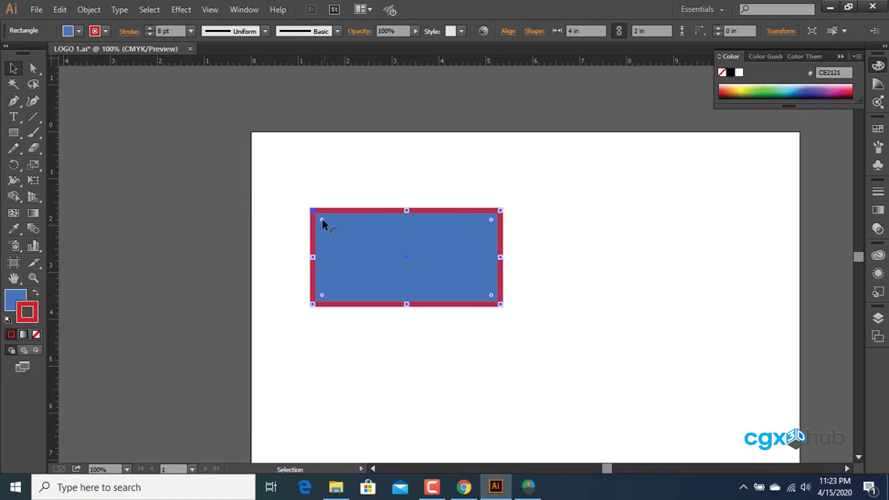
shift+click(321, 219)
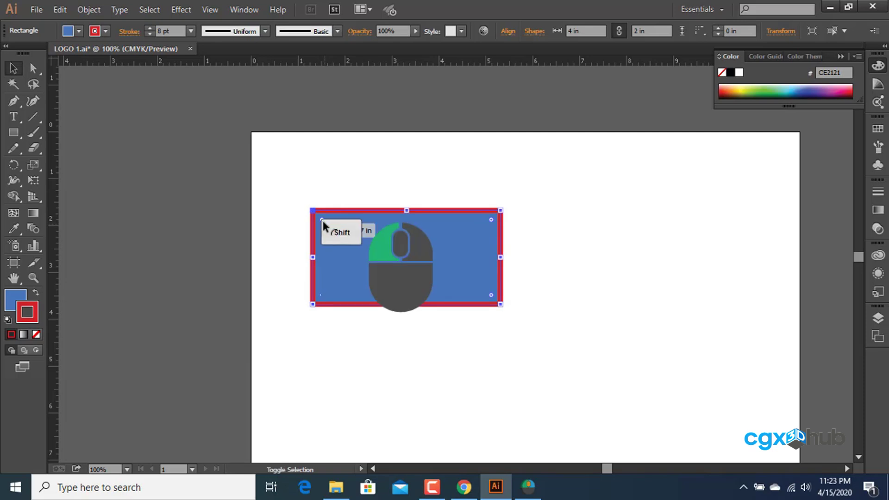
drag(322, 218, 342, 242)
key(ctrl+z)
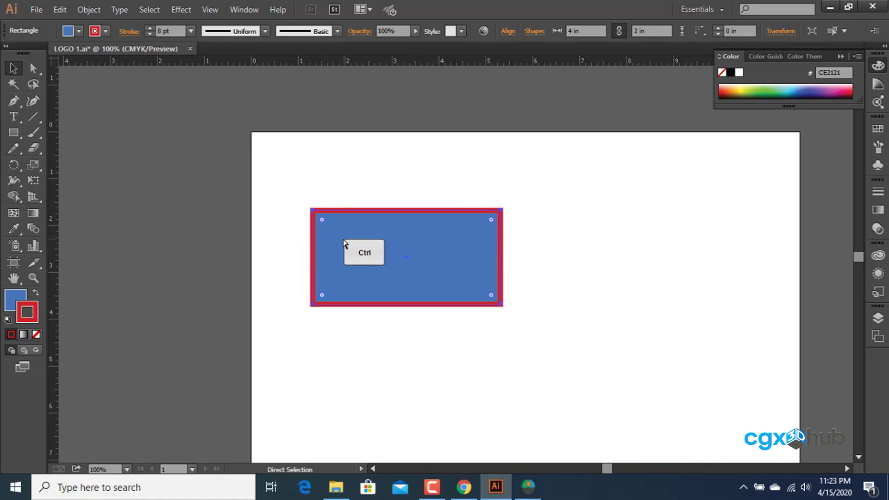
key(ctrl+z)
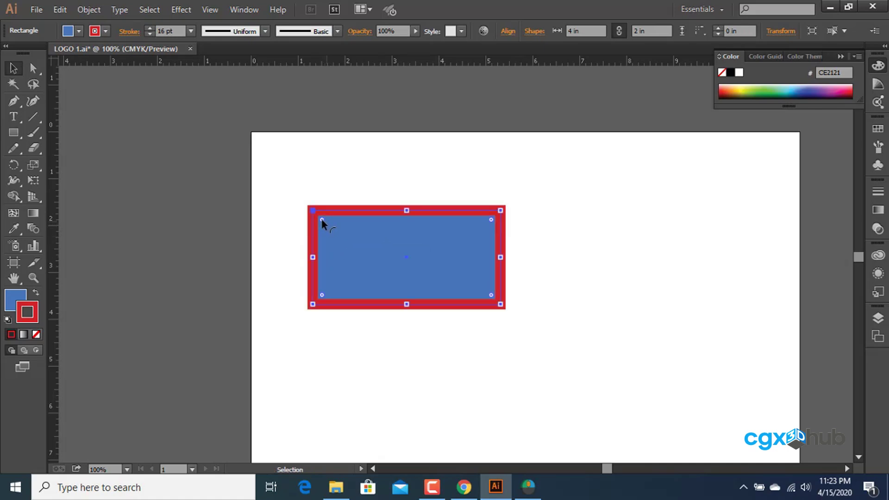
Step: Try rounding all four corners of the blue rectangle at once, undoing each attempt
mouse_move(322, 220)
mouse_down()
mouse_move(341, 244)
mouse_move(324, 226)
mouse_up()
key(ctrl+z)
key(ctrl)
key(ctrl+z)
click(432, 486)
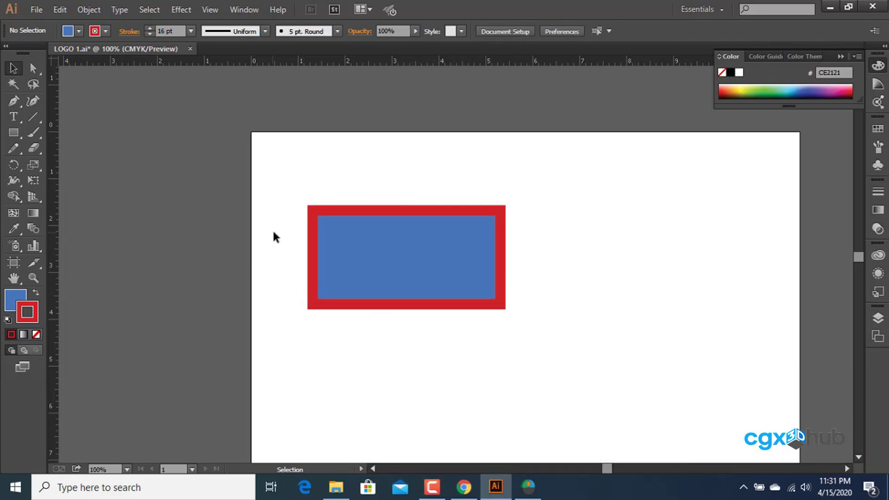
click(360, 230)
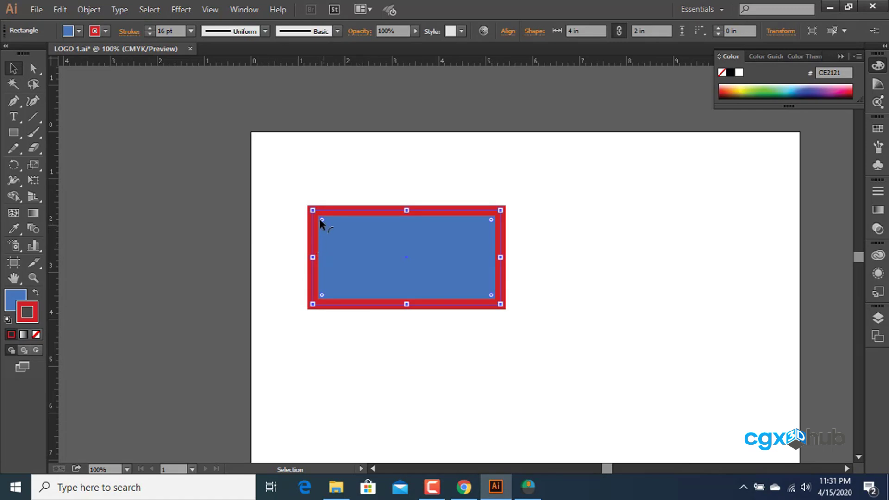
drag(321, 220, 340, 241)
key(ctrl+z)
Step: Round only the rectangle's upper-right and lower-left corners together to about 0.82 in with the Direct Selection tool
click(36, 71)
drag(274, 192, 298, 209)
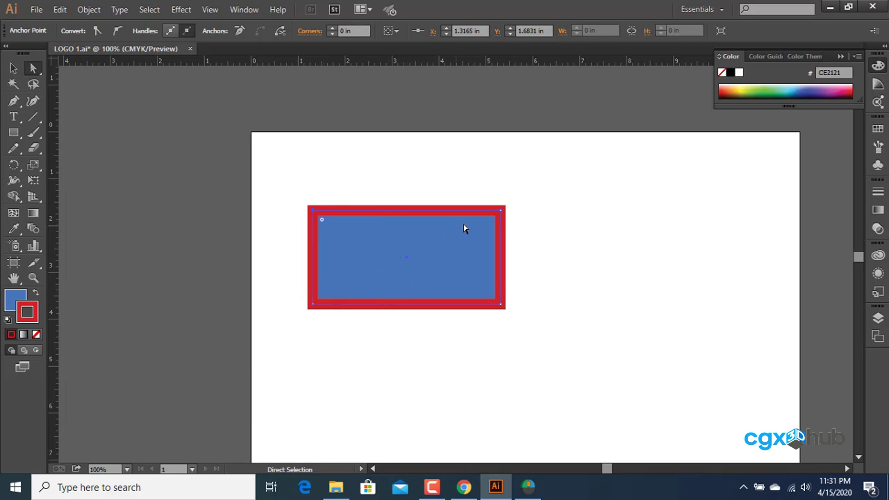
click(501, 210)
shift+click(313, 305)
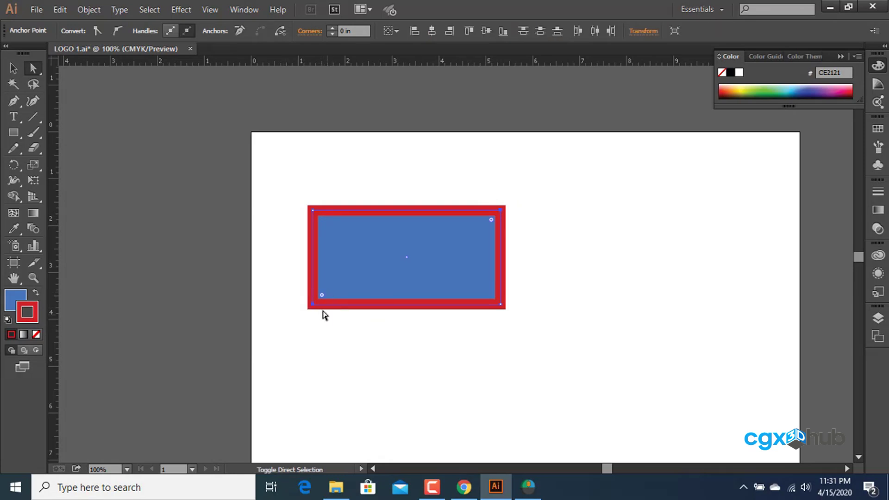
drag(322, 297, 353, 268)
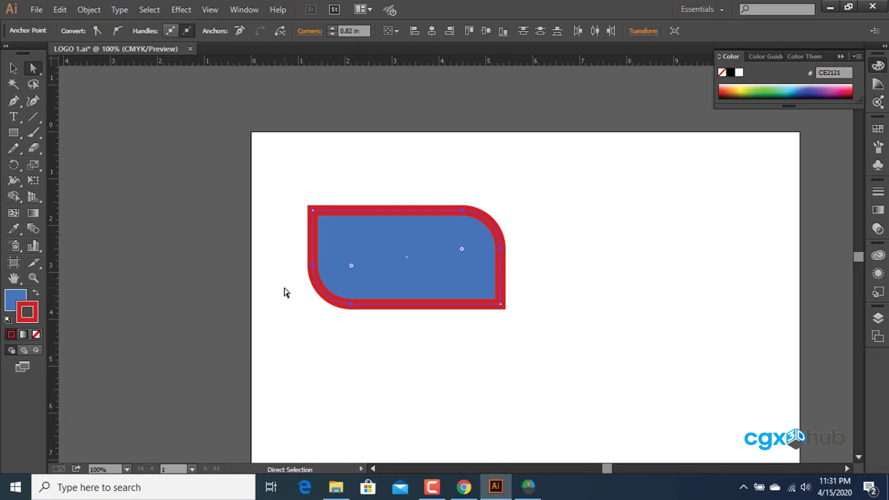
Step: Try rounding all of the rectangle's corners further together with the Selection tool, and revert to the two rounded corners
click(18, 69)
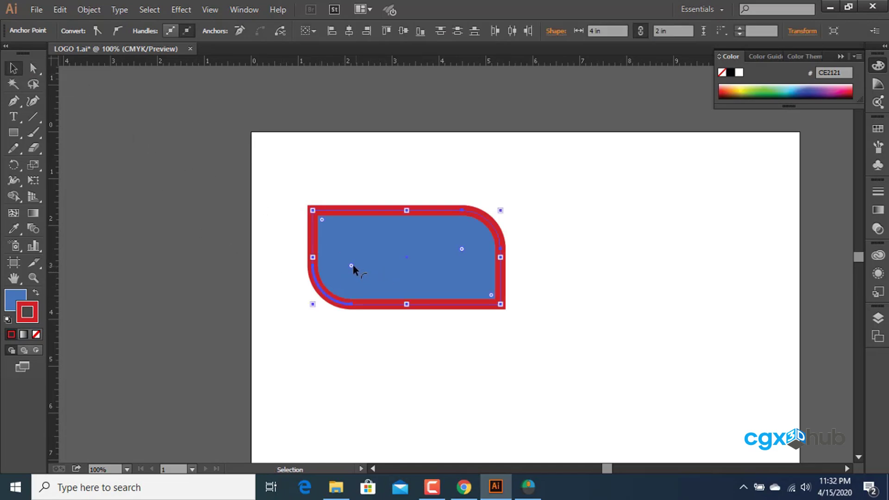
drag(354, 267, 383, 257)
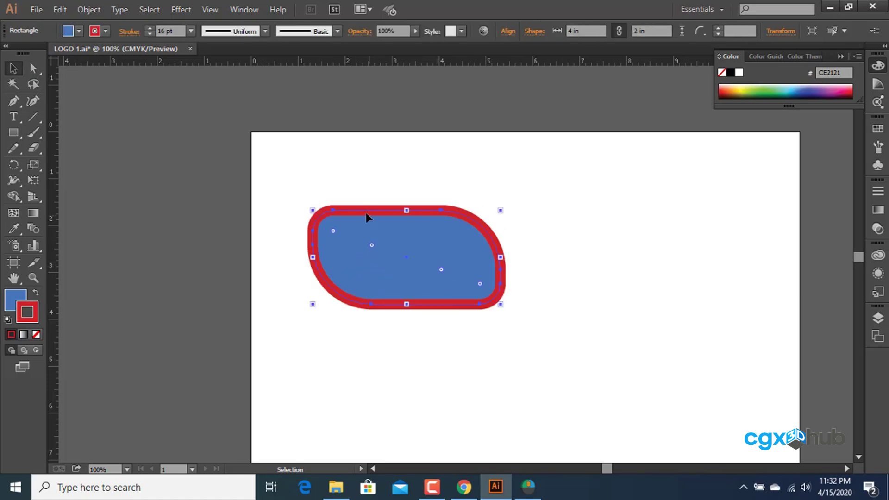
mouse_move(333, 233)
mouse_down()
mouse_move(307, 218)
mouse_move(323, 224)
mouse_up()
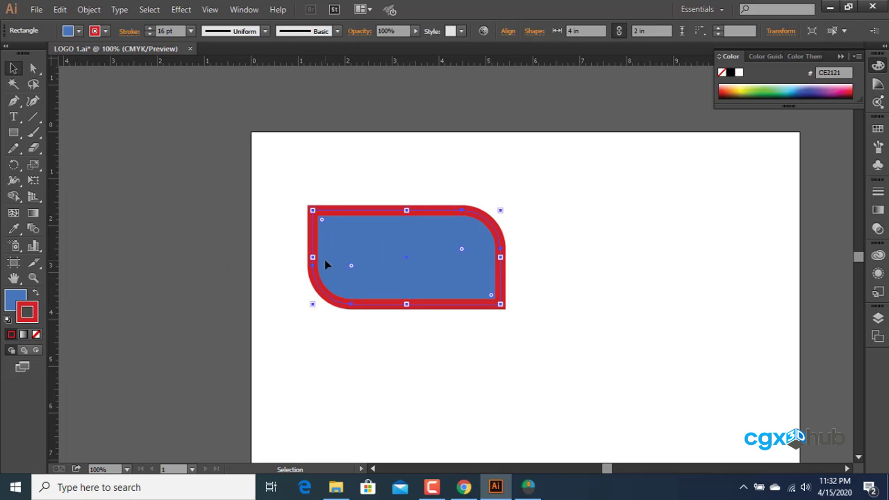
click(523, 231)
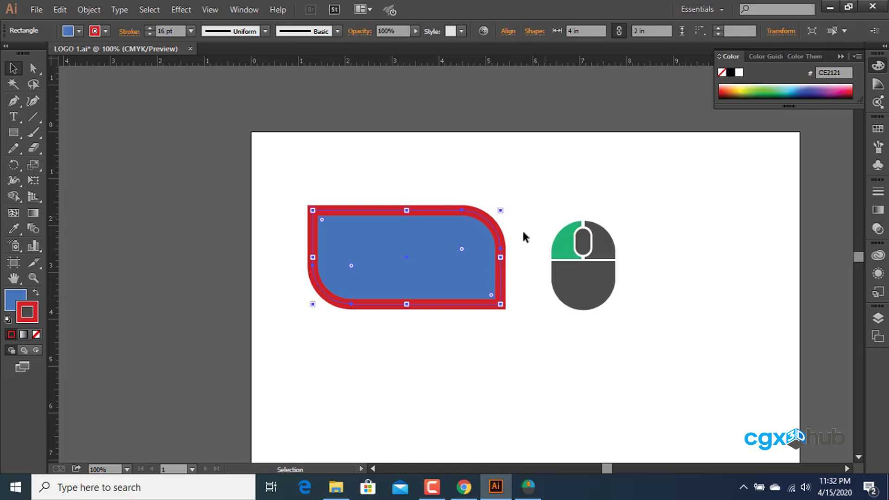
click(470, 235)
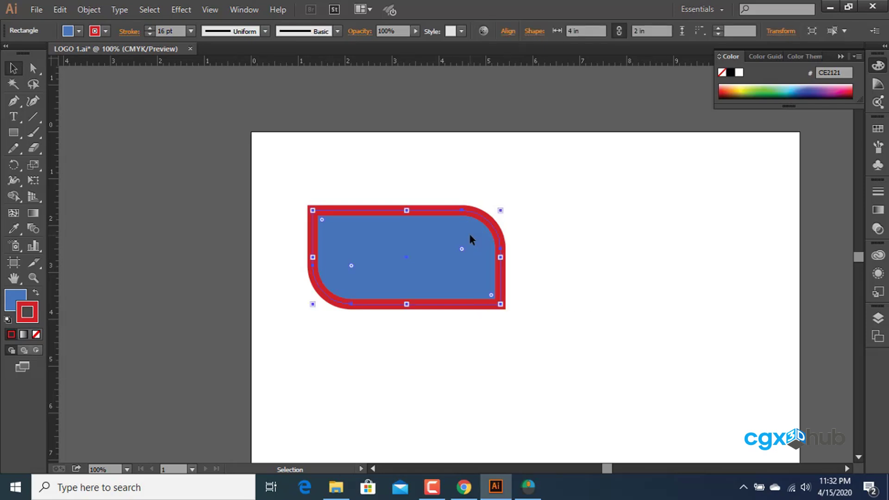
Step: Create a 4 in by 2 in rounded rectangle with a 0.3 in corner radius at the artboard's right edge
click(16, 137)
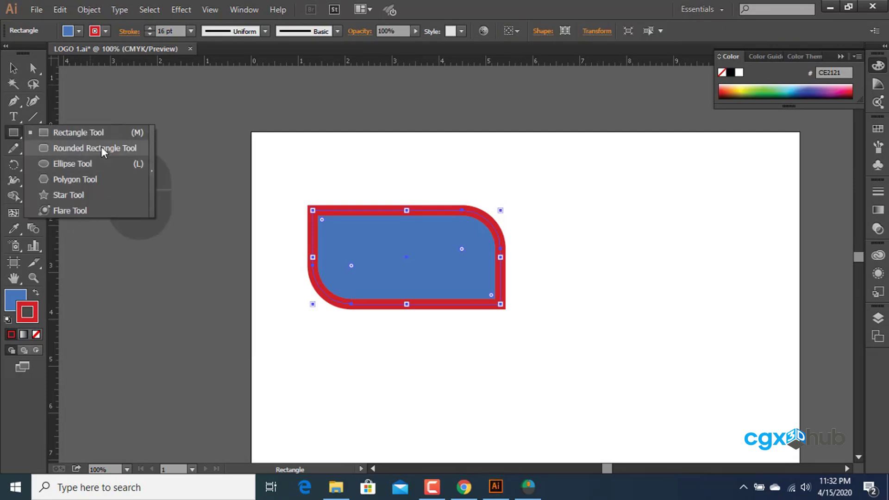
click(101, 148)
click(667, 214)
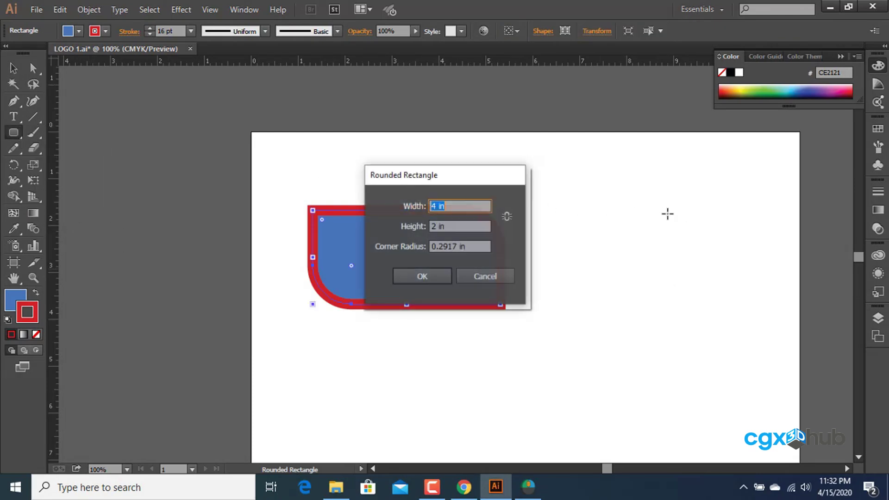
click(456, 244)
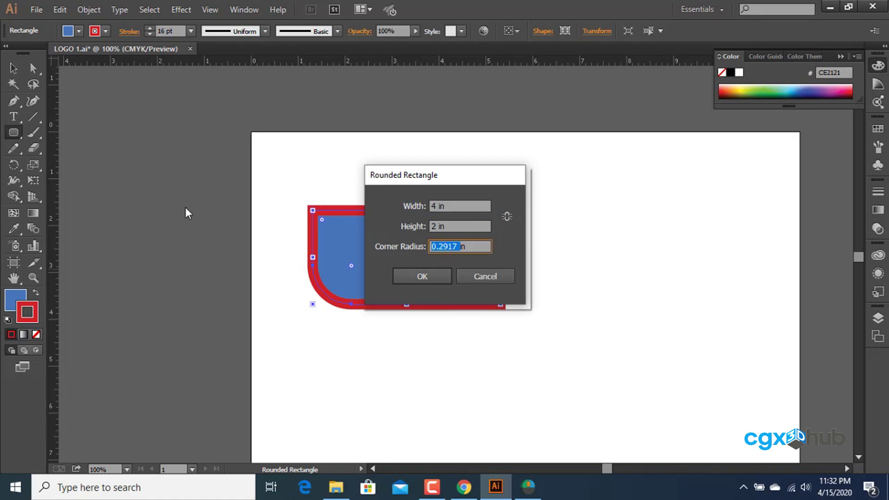
text(0.3in)
click(433, 274)
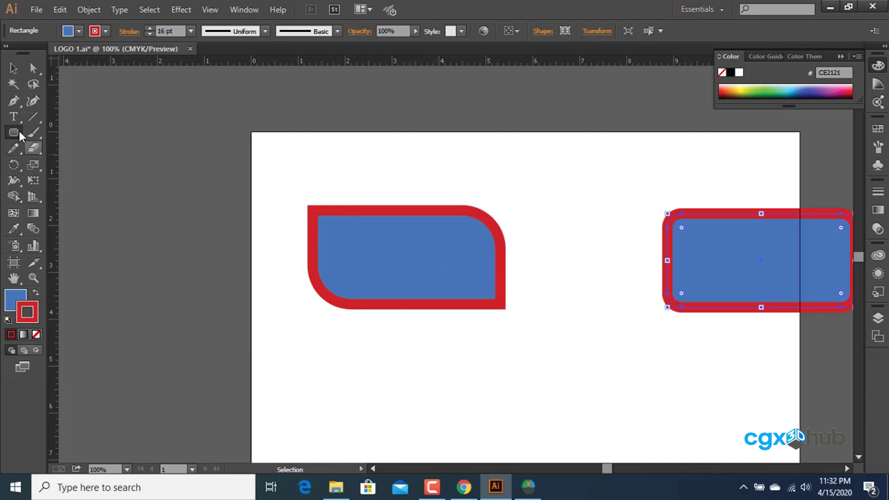
Step: Create a circle 4 in wide and 4 in high with the Ellipse tool, below and between the two rectangles
drag(17, 132, 65, 163)
click(457, 360)
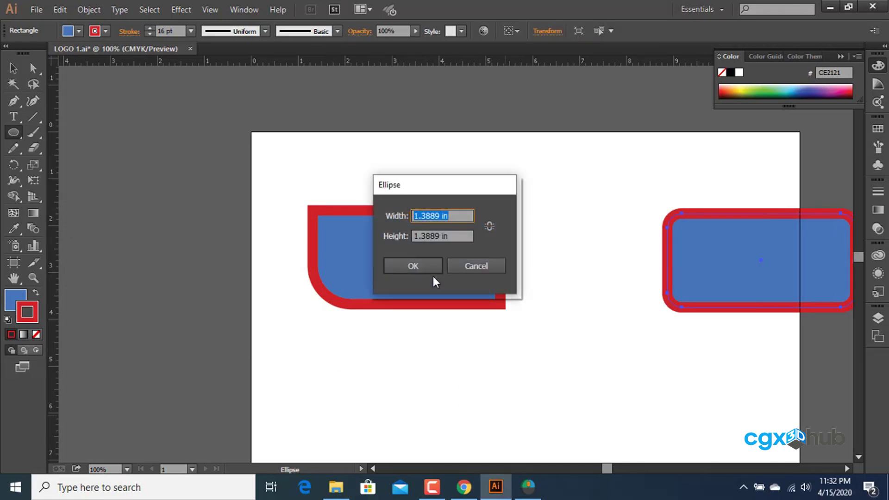
double_click(439, 216)
text(4)
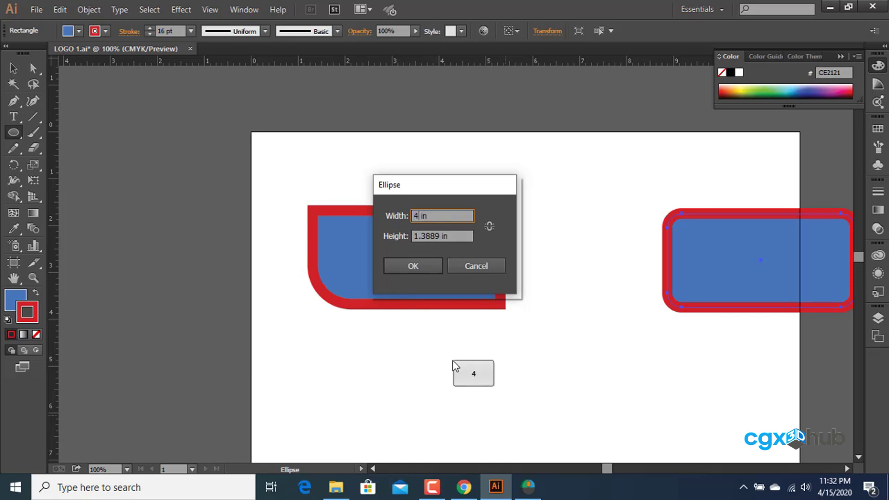
key(Tab)
key(Return)
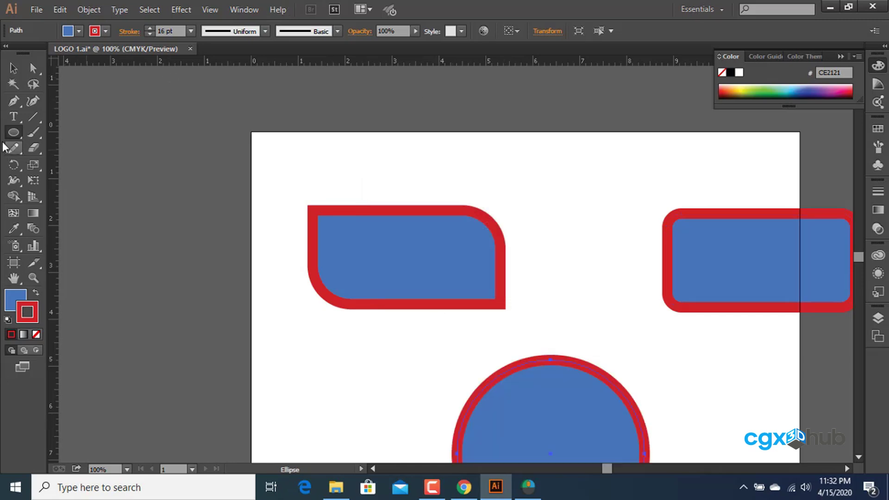
Step: Draw a polygon of about 1.07 in radius below the first rectangle, varying its side count and finishing with three sides
click(19, 123)
click(19, 128)
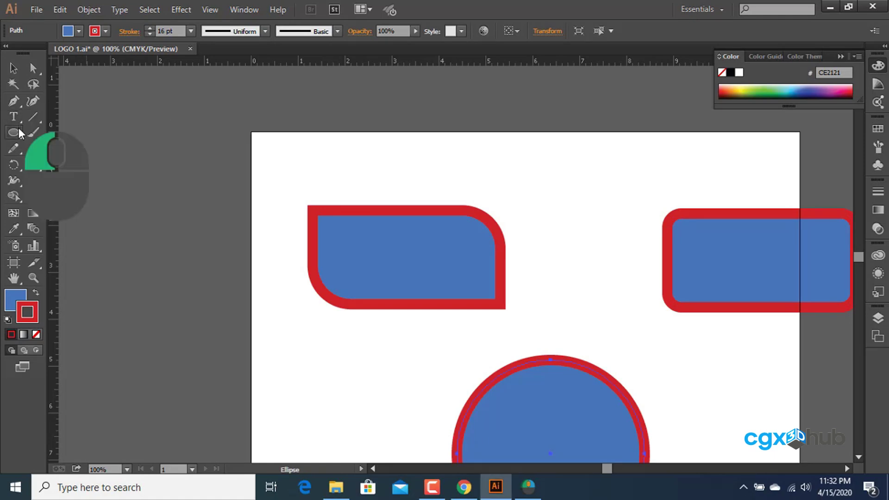
click(74, 180)
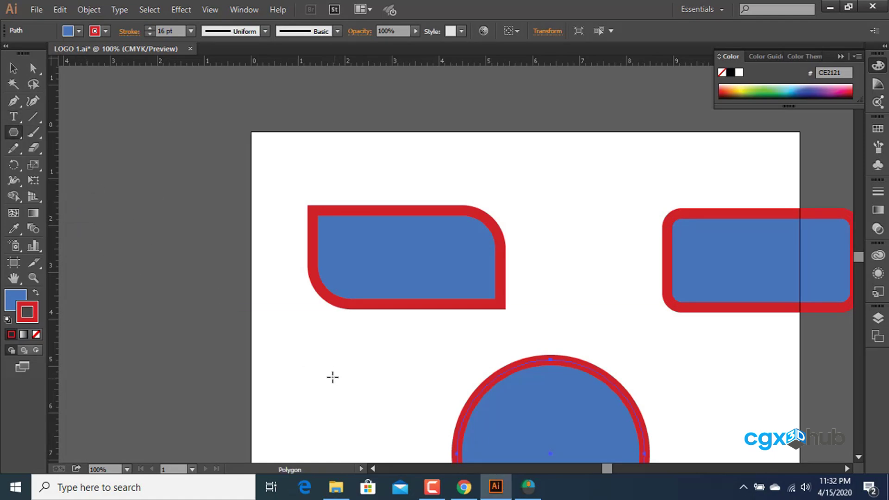
drag(332, 377, 373, 407)
key(Up)
key(Up)
key(Up)
key(Up)
key(Up)
key(Up)
key(Up)
key(Up)
key(Up)
key(Up)
key(Down)
key(Down)
key(Down)
key(Down)
key(Down)
key(Down)
key(Down)
key(Down)
key(Down)
key(Down)
key(Down)
key(Down)
key(Down)
key(Up)
key(Up)
key(Up)
key(Up)
key(Up)
key(Up)
key(Up)
key(Up)
key(Up)
key(Up)
key(Up)
key(Up)
key(Up)
key(Down)
key(Down)
key(Down)
key(Down)
key(Down)
key(Down)
key(Down)
key(Down)
Step: Try entering 1000000 sides for a new polygon and cancel it
click(411, 367)
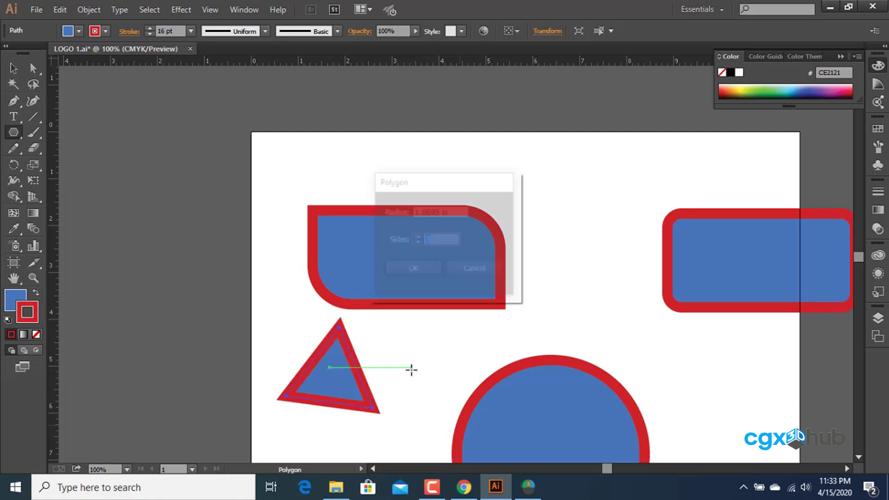
text(1)
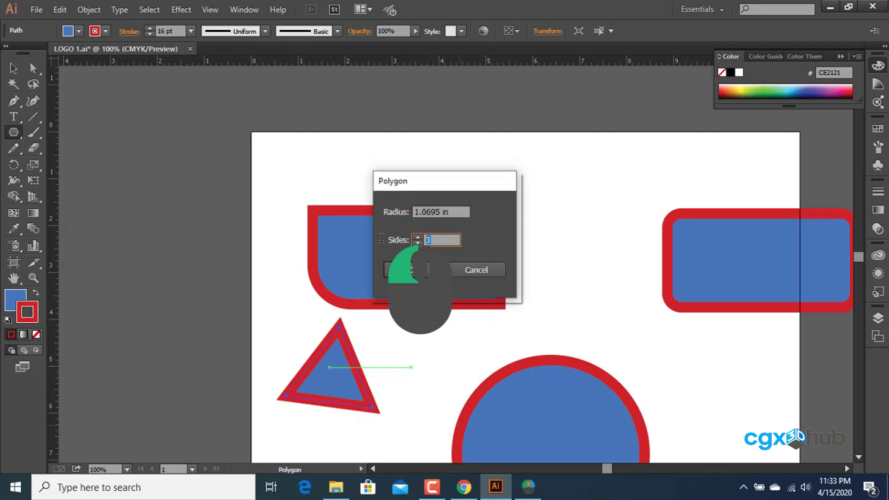
text(000000)
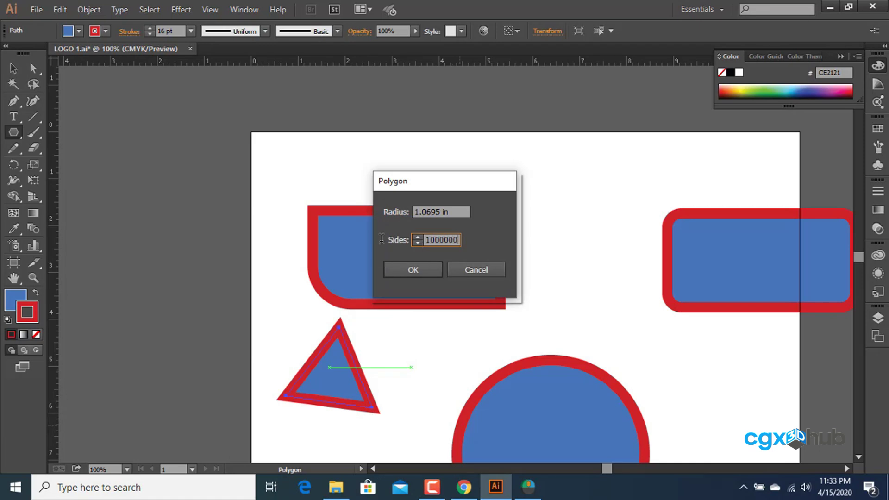
key(Tab)
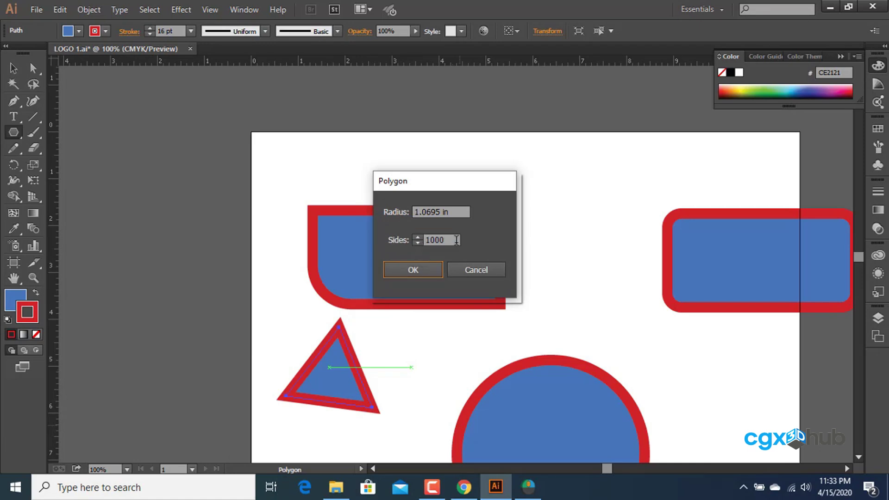
click(469, 266)
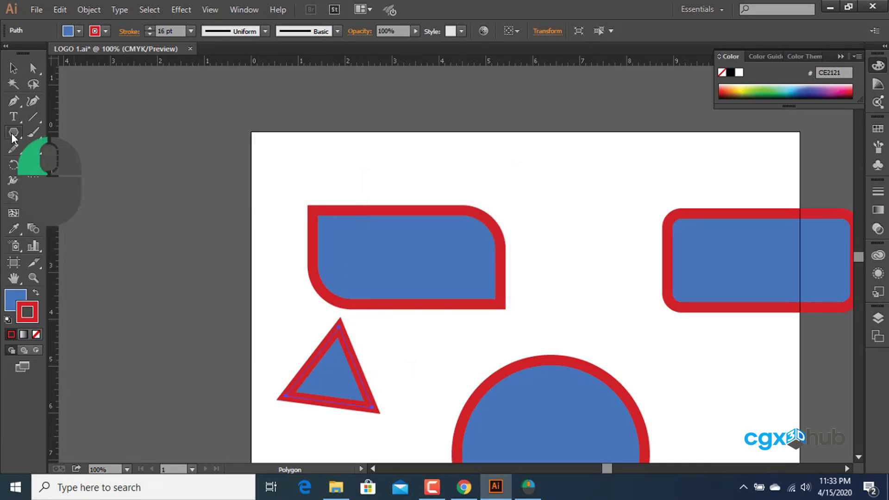
Step: Draw a small star between the two rectangles, varying its point count while drawing and finishing with 10 points
drag(11, 132, 79, 191)
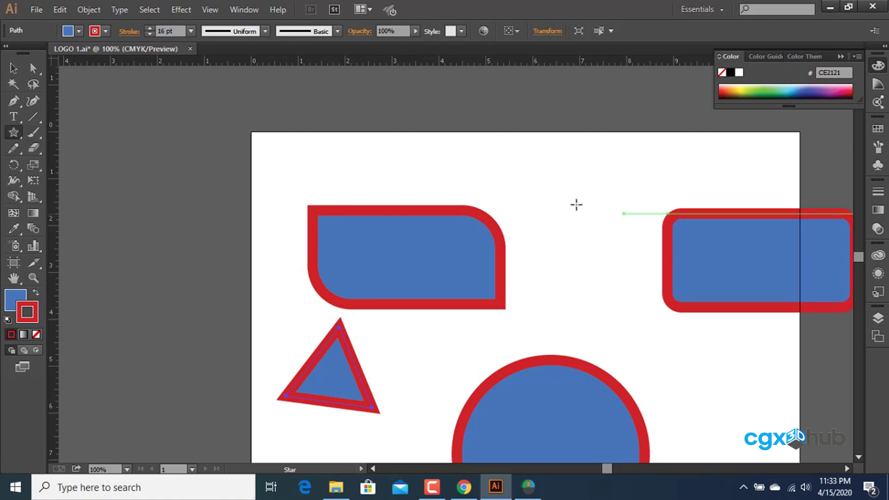
mouse_move(565, 203)
mouse_down()
mouse_move(600, 226)
mouse_move(604, 254)
mouse_move(595, 234)
mouse_move(606, 251)
mouse_move(596, 242)
mouse_move(621, 284)
mouse_move(592, 241)
mouse_move(638, 328)
mouse_move(581, 231)
mouse_up()
key(Up)
key(Up)
key(Up)
key(Up)
key(Up)
key(Up)
key(Up)
key(Up)
key(Up)
key(Up)
key(Up)
key(Down)
key(Down)
key(Down)
key(Down)
key(Down)
key(Down)
key(Down)
key(Down)
key(Down)
key(Down)
key(Up)
key(Up)
key(Up)
key(Up)
key(ctrl)
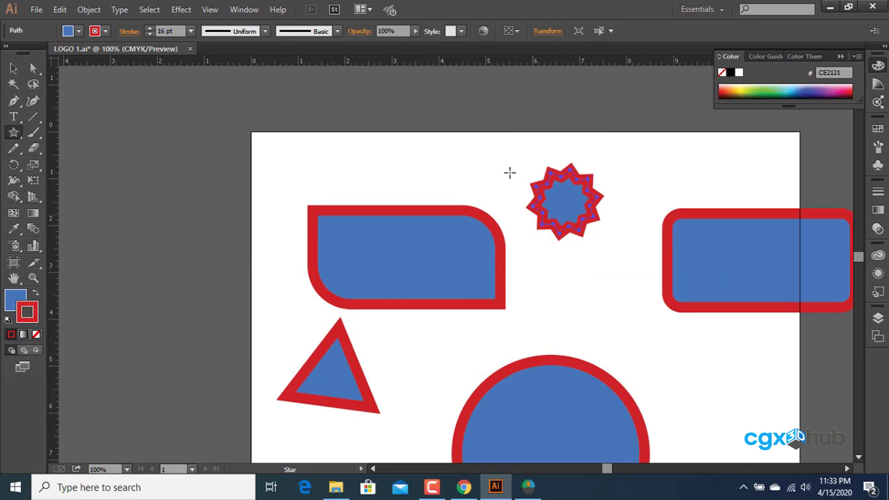
Step: Reduce the star's stroke weight to 7 pt and switch to the Selection tool
click(190, 30)
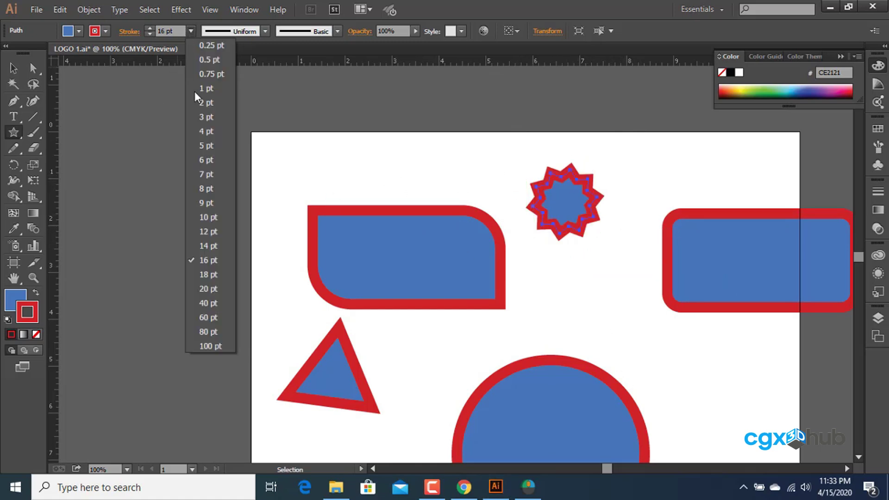
click(200, 175)
click(13, 68)
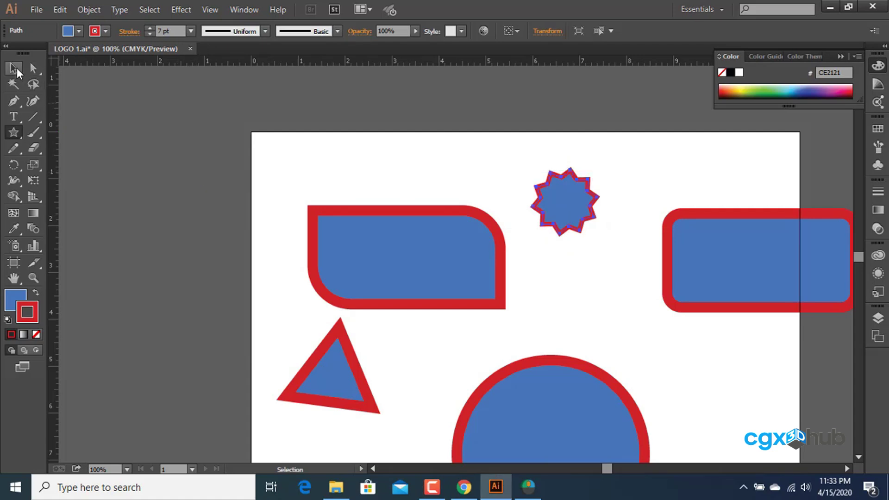
click(16, 138)
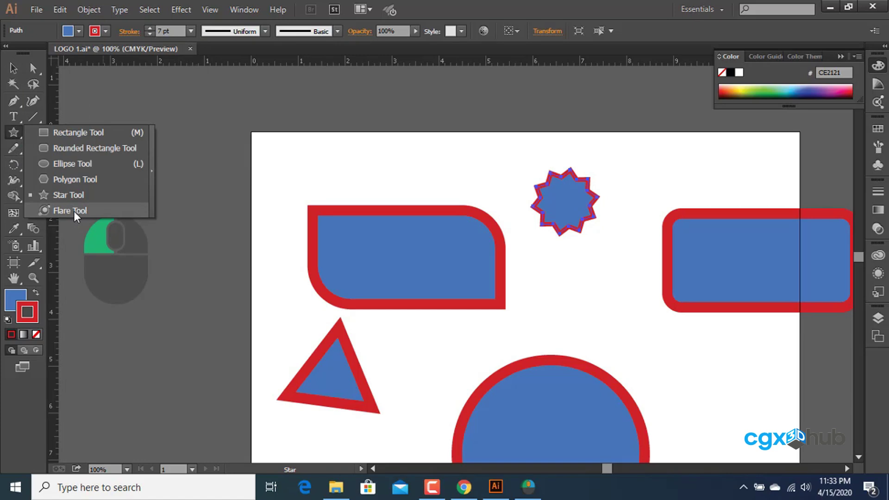
click(13, 68)
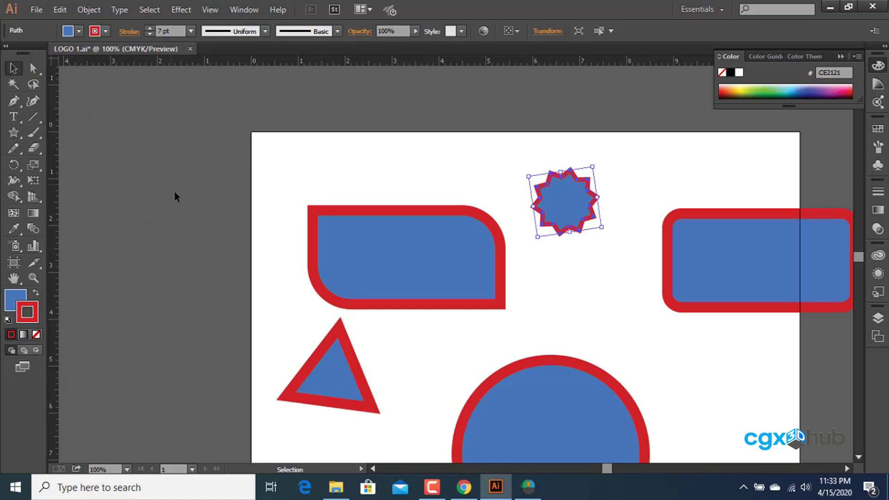
drag(175, 193, 516, 121)
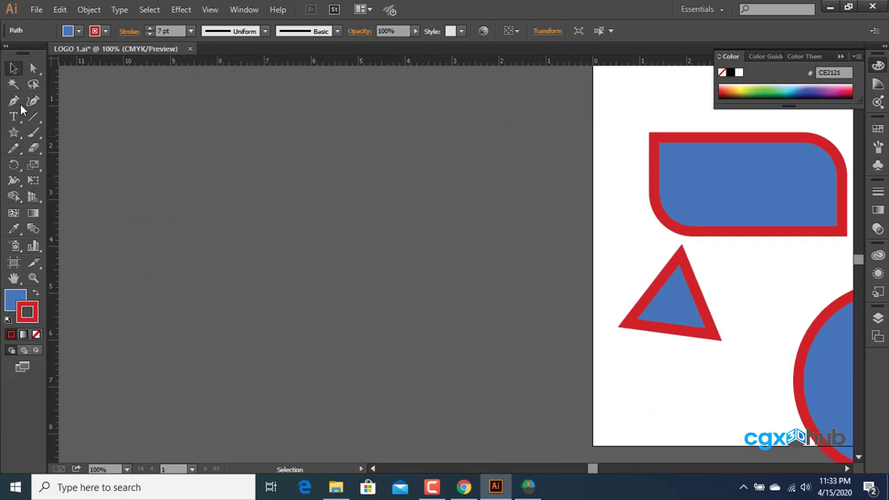
Step: Draw a large rectangle about 6.76 by 7.46 in on the empty canvas beside the artboard
click(18, 131)
click(51, 134)
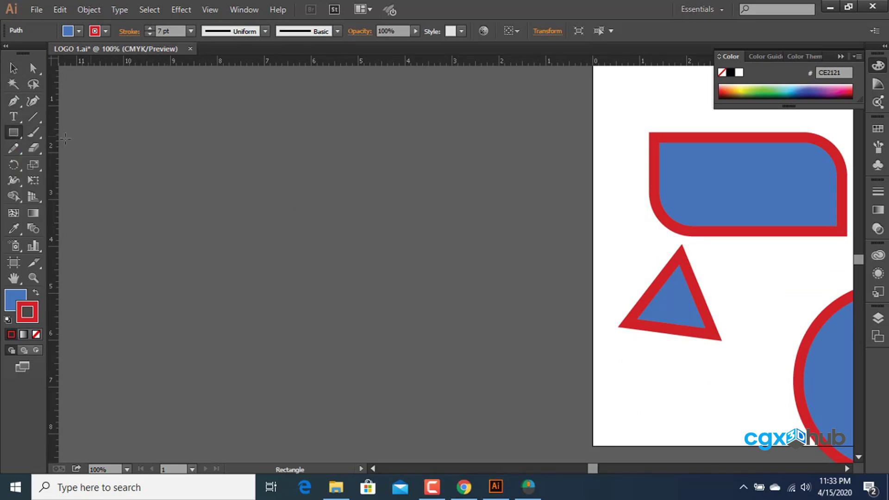
mouse_move(125, 103)
mouse_down()
mouse_move(318, 331)
mouse_move(470, 417)
mouse_move(452, 440)
mouse_move(391, 436)
mouse_move(441, 449)
mouse_up()
Step: Add a lens flare over the large rectangle, with its center near the upper-left corner and its rings ending near the lower-right corner
click(13, 132)
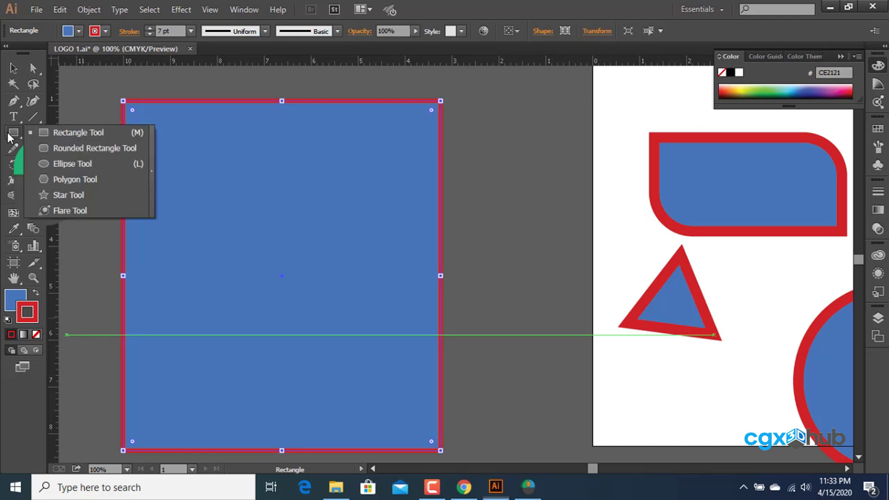
click(70, 210)
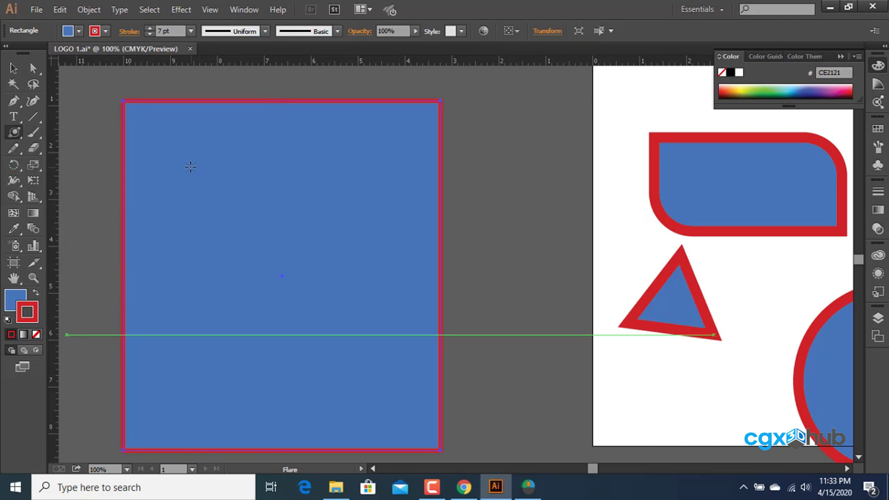
drag(190, 167, 196, 171)
drag(393, 411, 392, 411)
click(13, 68)
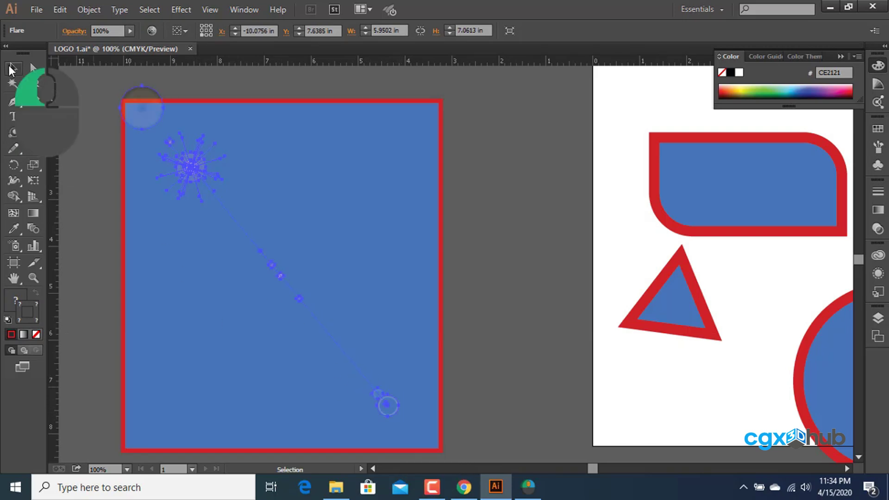
click(503, 249)
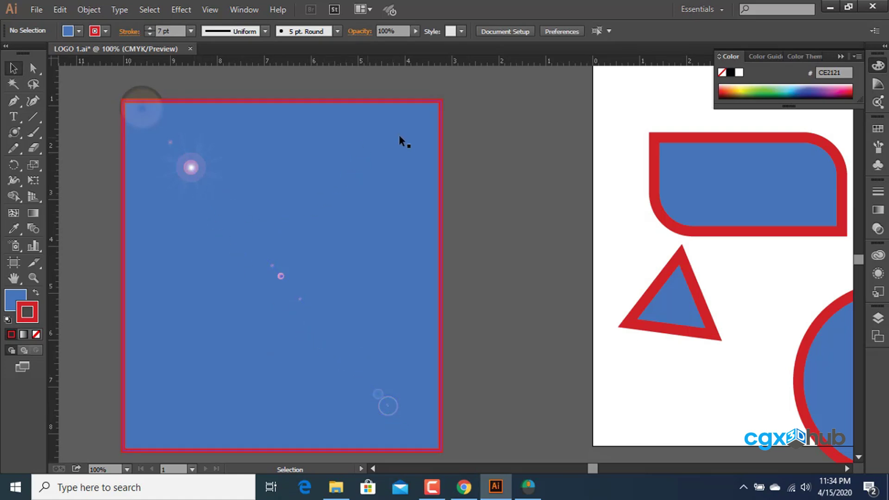
Step: Delete the large rectangle and the lens flare outside the artboard
click(381, 129)
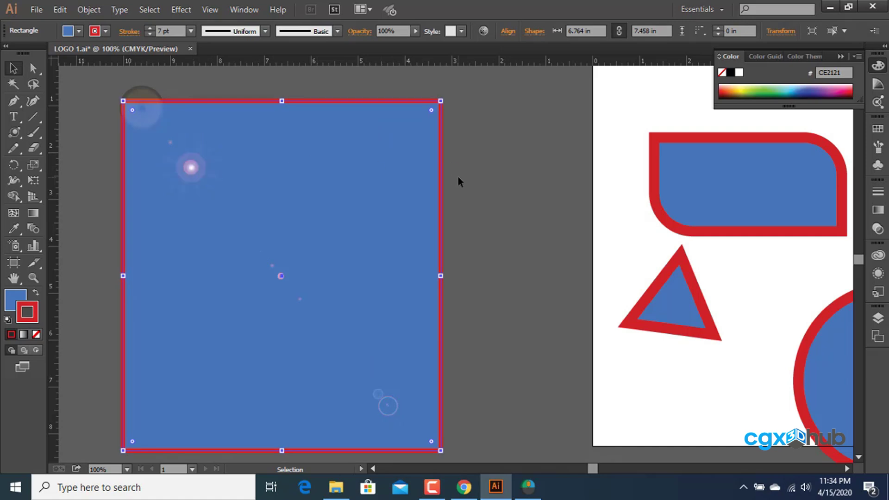
key(Delete)
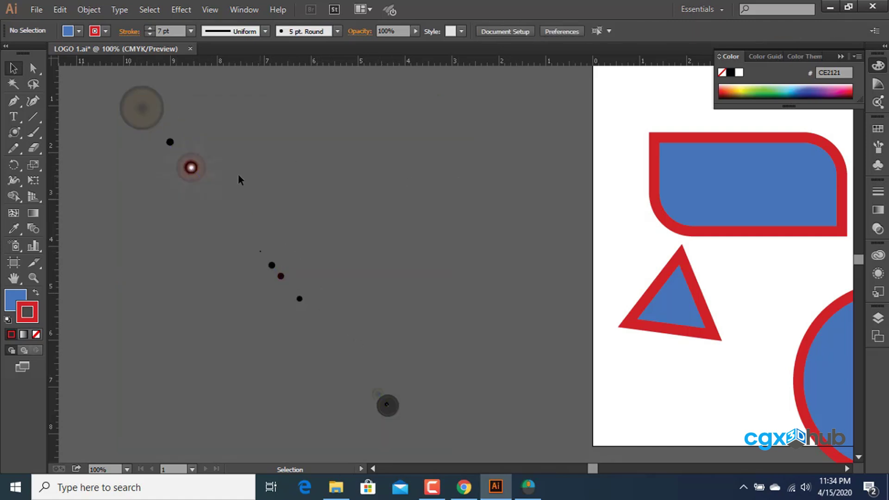
click(179, 140)
key(BackSpace)
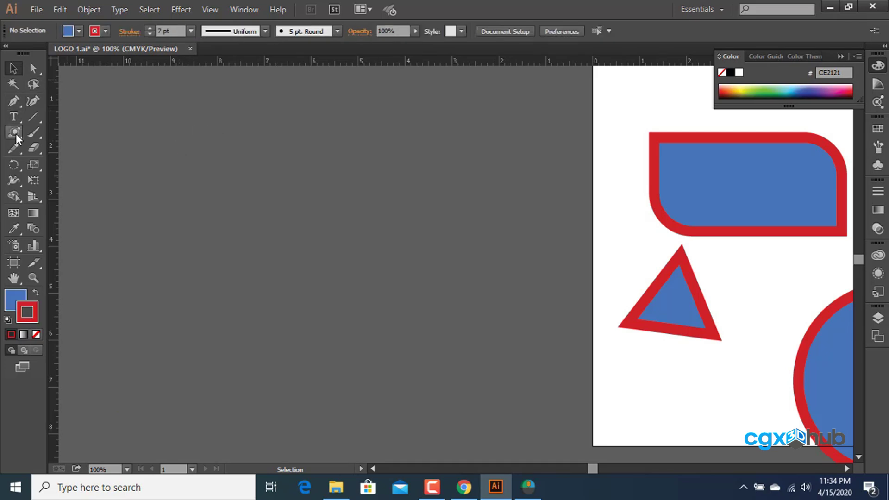
Step: Move the rectangle with two rounded corners toward the artboard's upper-left corner
drag(16, 133, 43, 133)
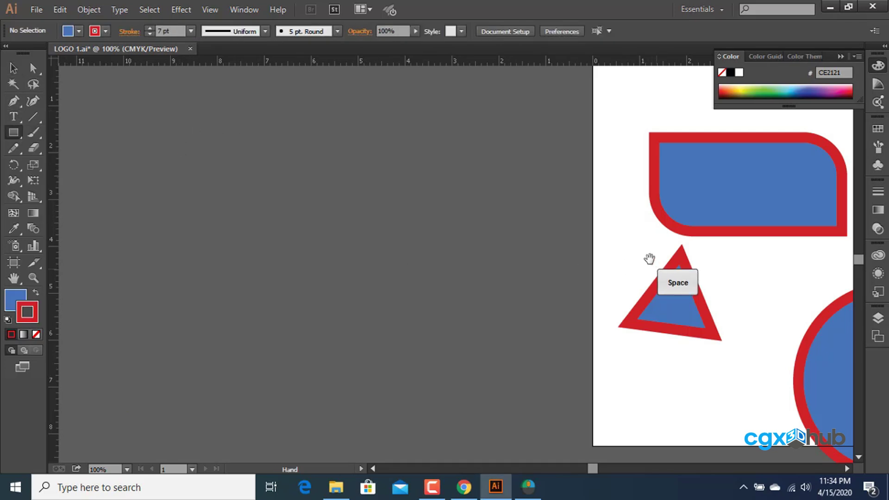
drag(649, 258, 280, 247)
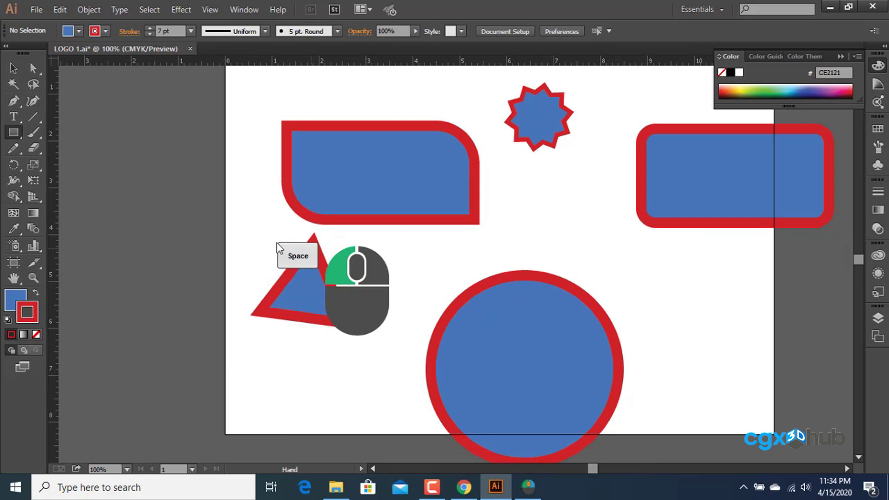
click(13, 68)
drag(377, 160, 359, 144)
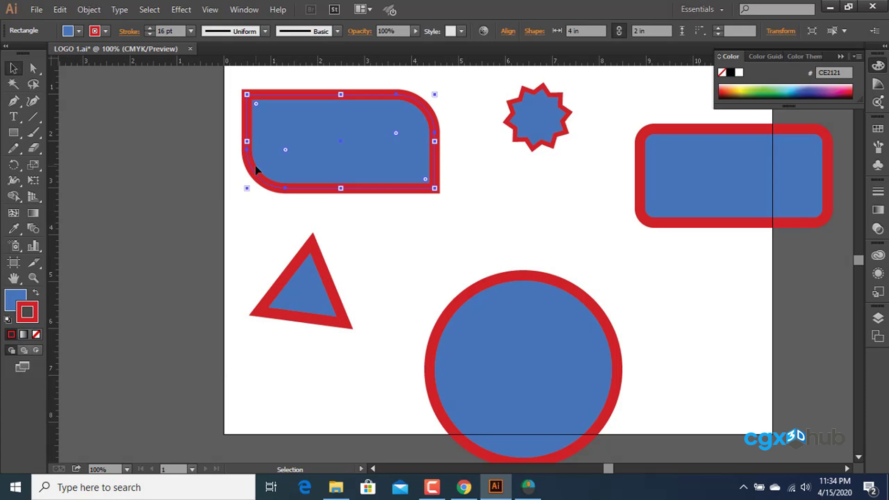
Step: Fill the star with yellow and the rounded rectangle beside it with green
click(530, 135)
click(23, 290)
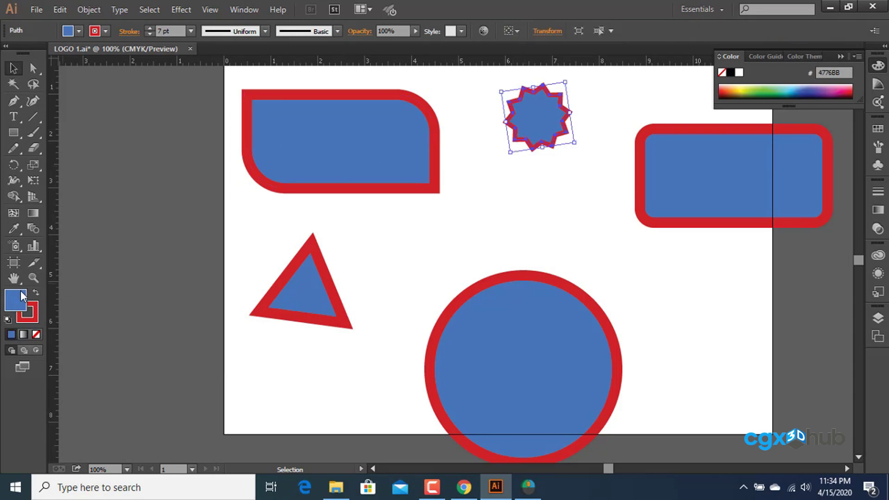
click(741, 88)
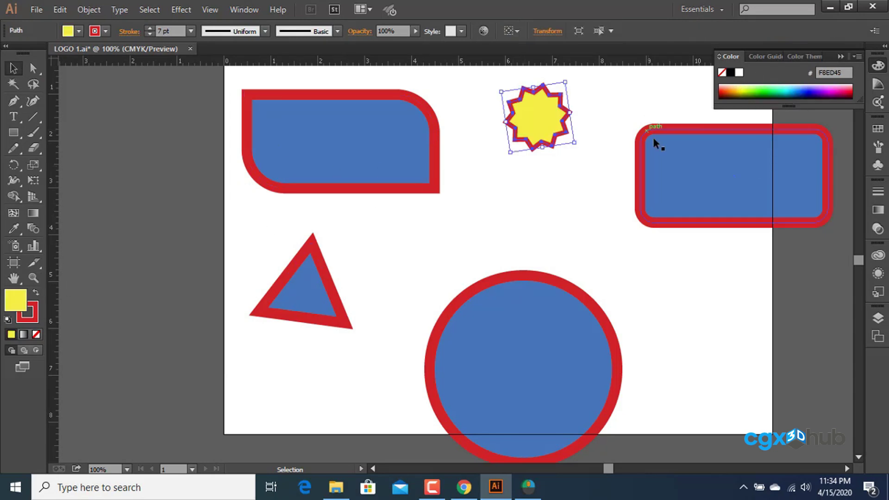
click(654, 137)
click(758, 88)
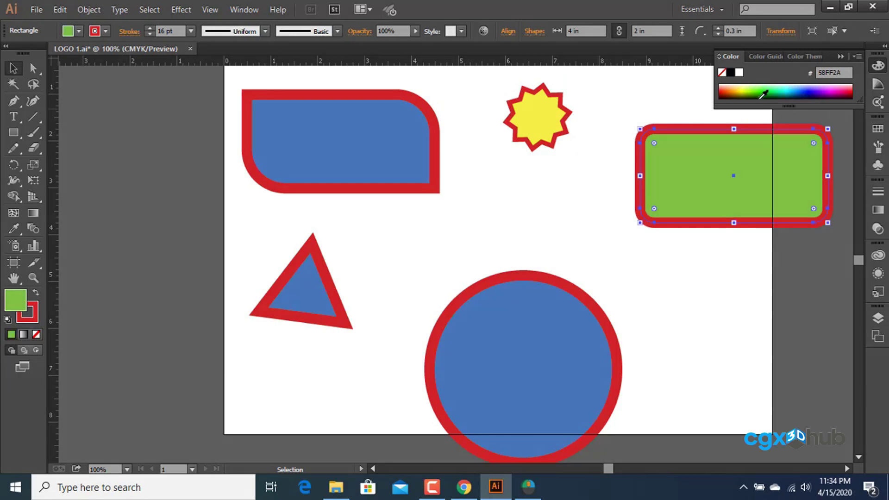
Step: Fill the circle with purple and the triangle with red, keeping their red outlines
click(615, 319)
click(813, 84)
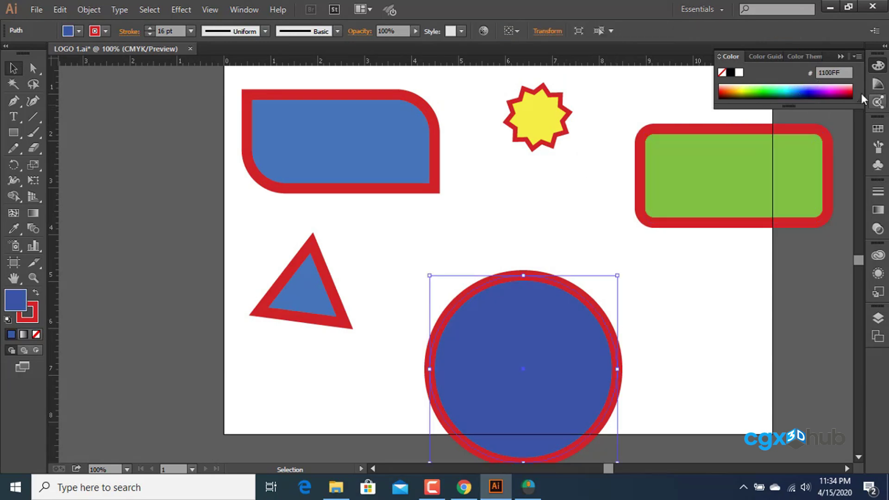
click(836, 87)
click(312, 292)
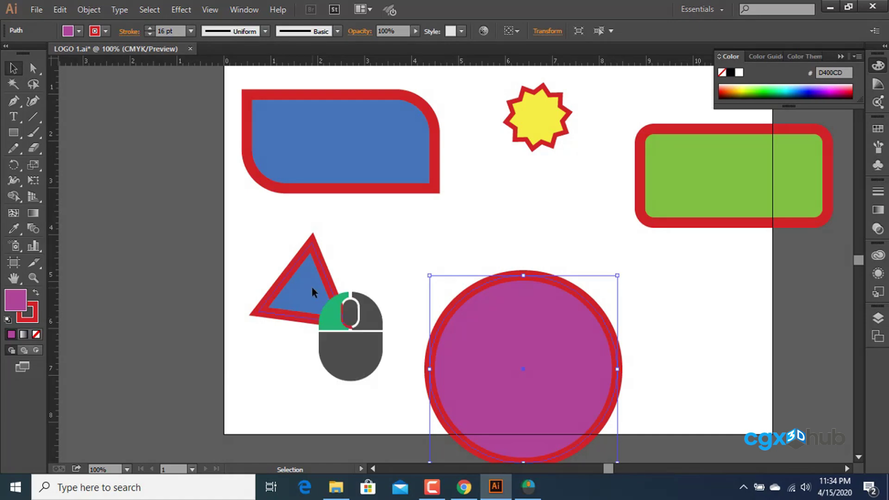
click(852, 90)
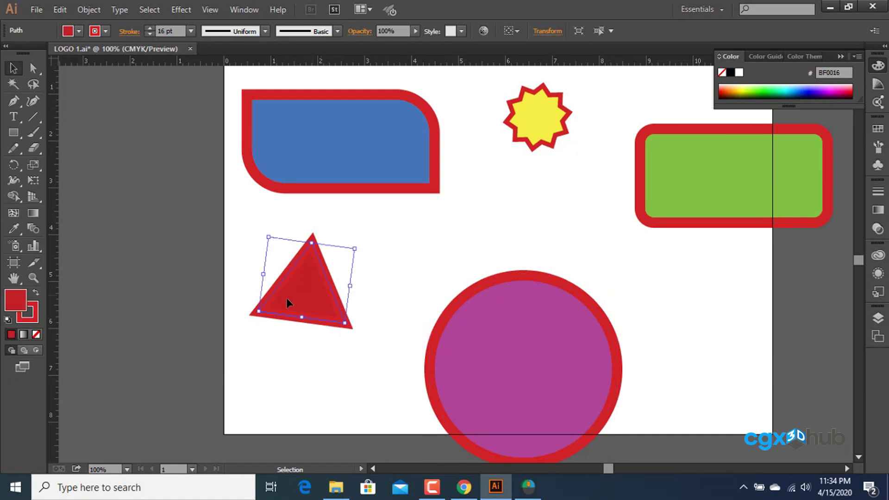
click(375, 276)
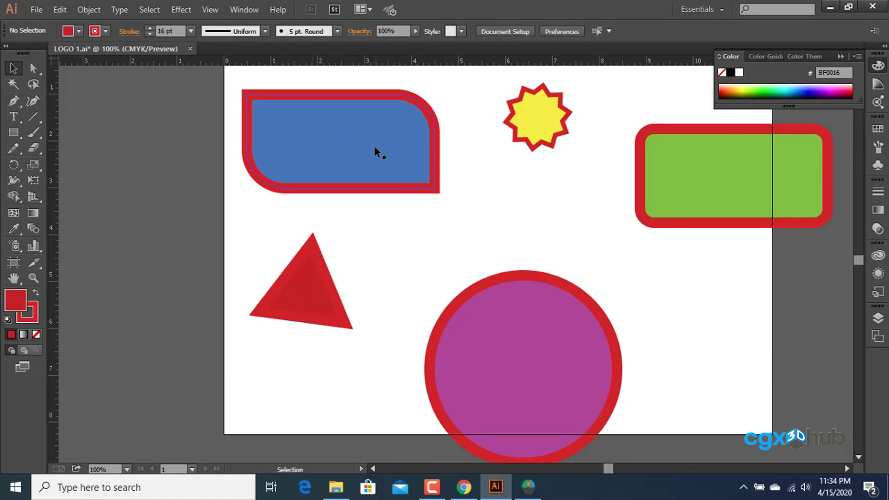
Step: Gather the five shapes around the circle so they overlap, with the blue rectangle partly behind the circle's upper-left side
drag(377, 151, 397, 190)
drag(520, 281, 451, 176)
drag(528, 124, 442, 151)
drag(750, 174, 554, 198)
drag(288, 309, 512, 278)
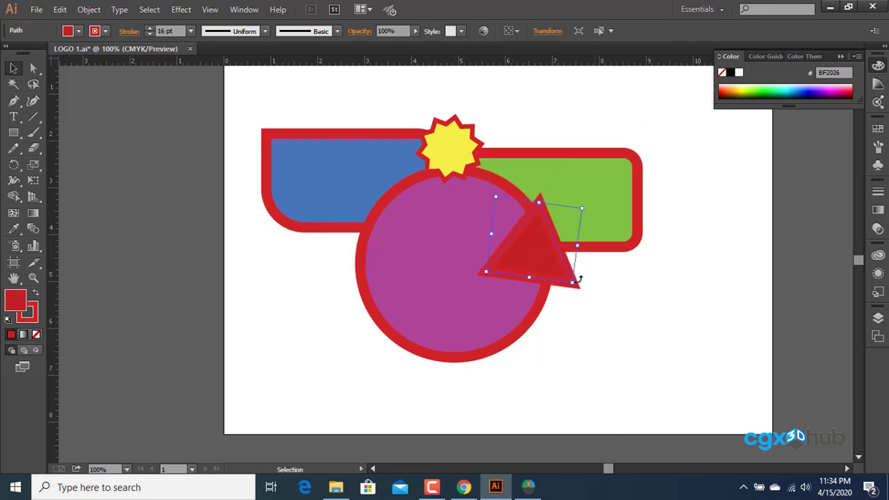
click(735, 345)
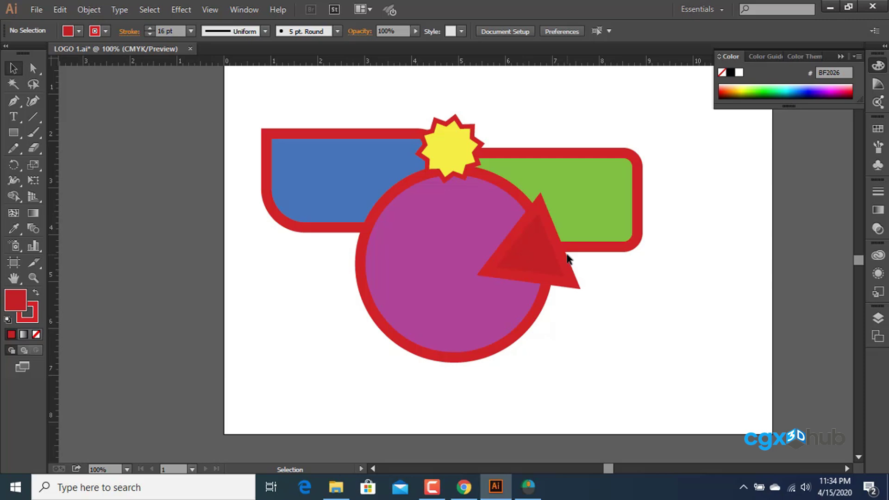
click(359, 175)
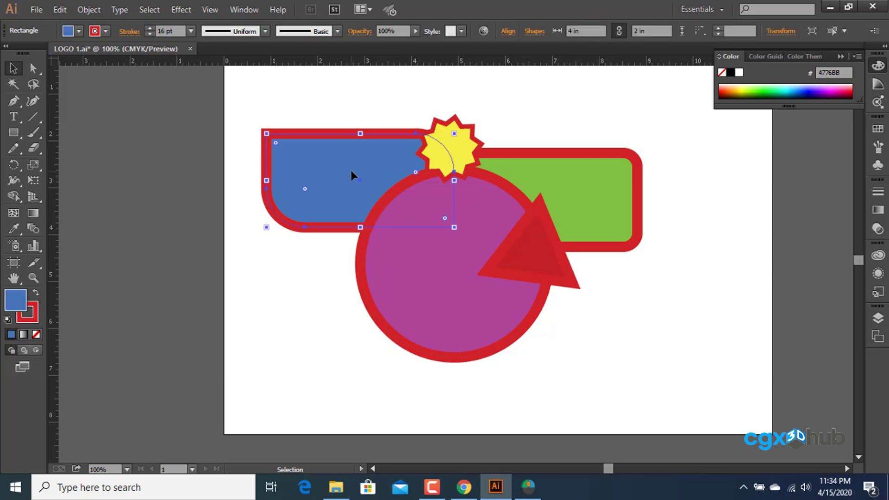
drag(351, 171, 338, 198)
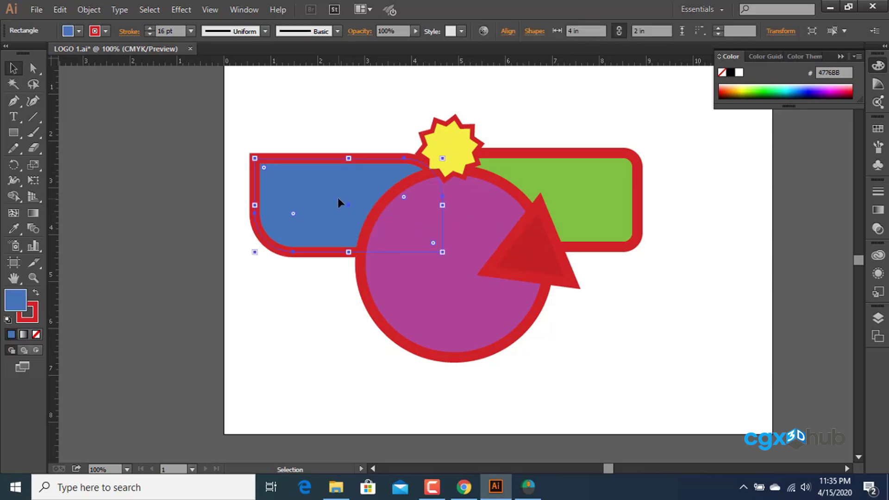
Step: Raise the blue rectangle in the stacking order with Bring Forward, followed by Bring to Front
right_click(339, 198)
mouse_move(377, 388)
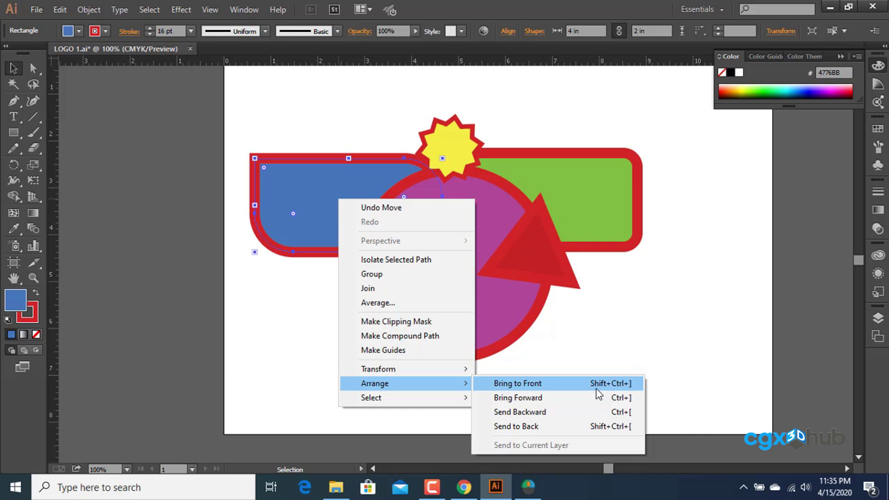
click(559, 400)
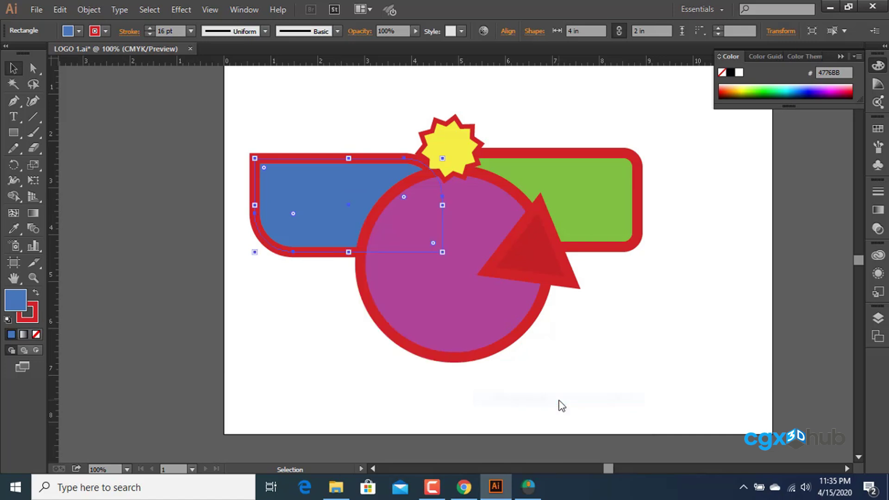
right_click(355, 206)
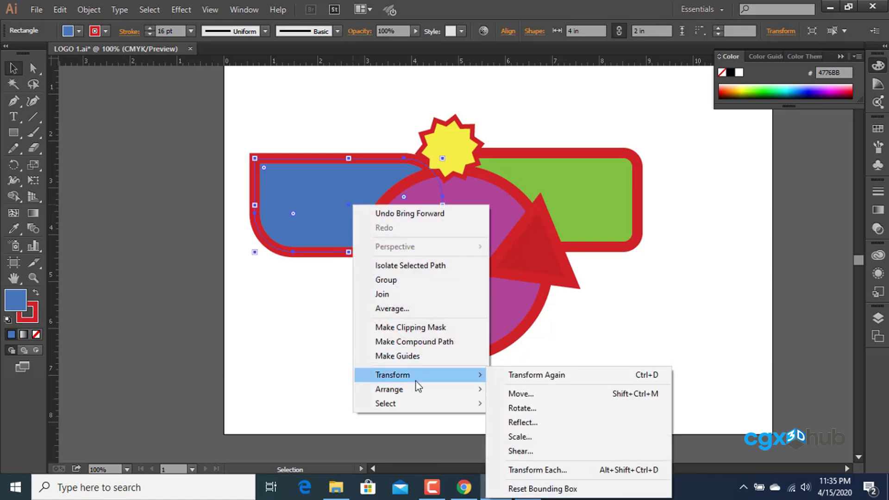
mouse_move(425, 394)
click(517, 390)
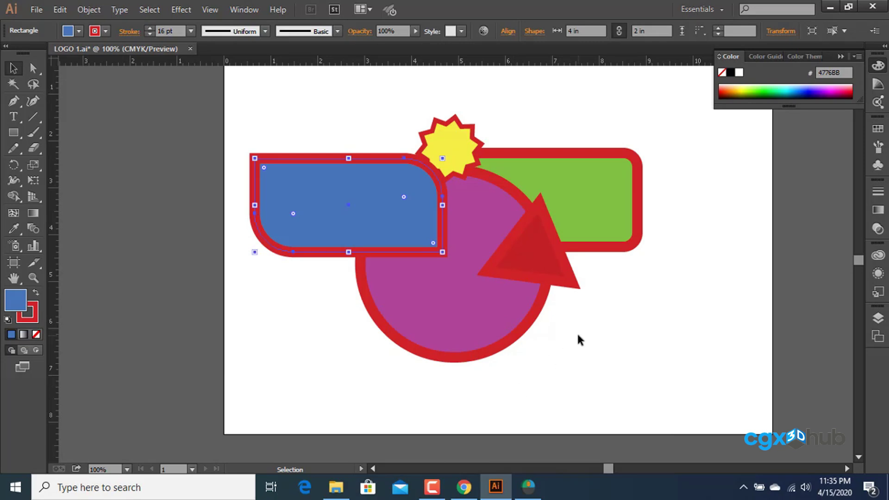
Step: Send the yellow star to the back of the stacking order and deselect it
right_click(457, 147)
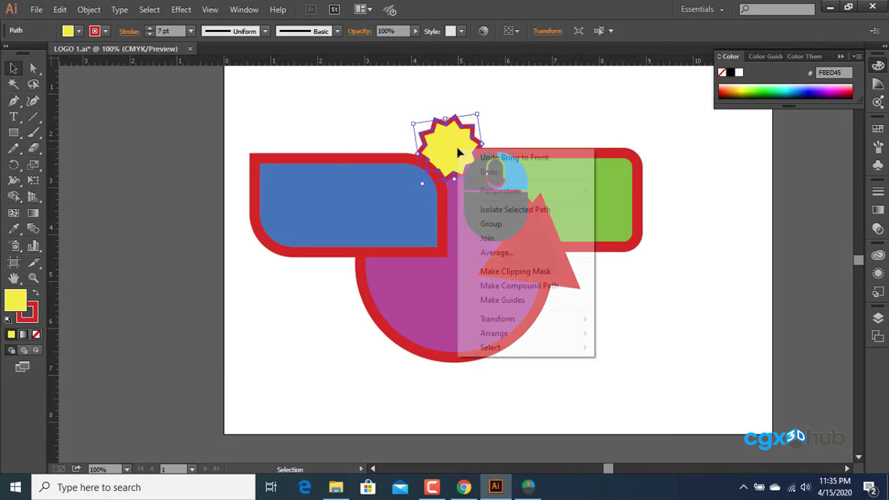
mouse_move(508, 334)
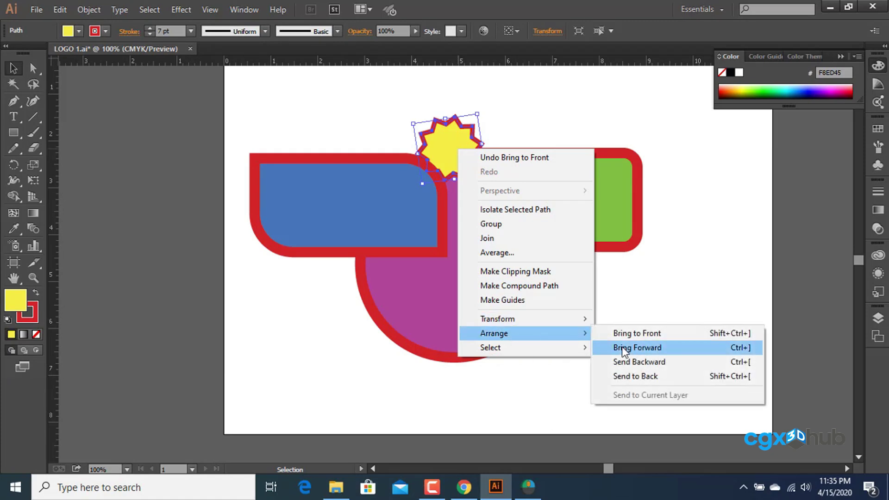
click(644, 388)
click(643, 387)
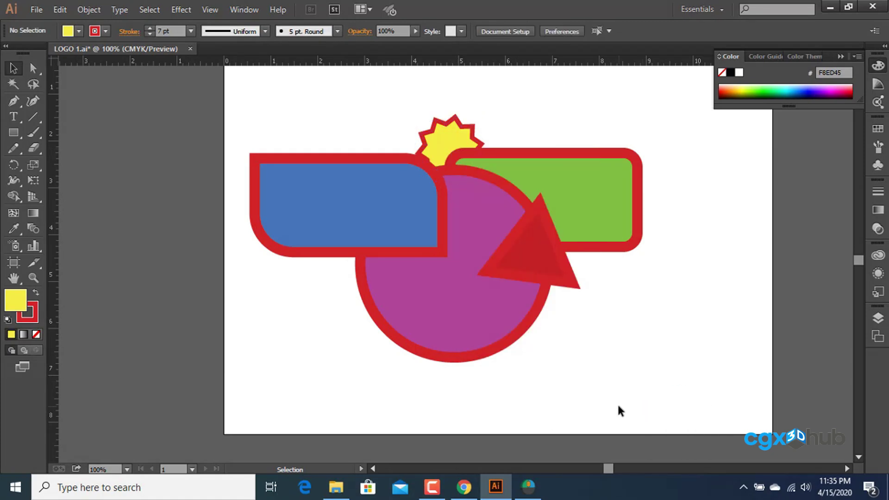
Step: Delete all the overlapping shapes from the artboard
drag(695, 382, 251, 112)
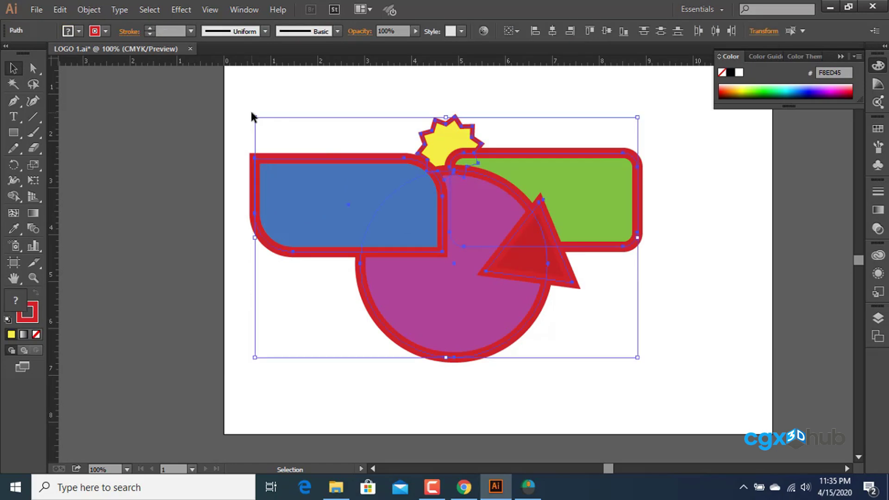
key(Delete)
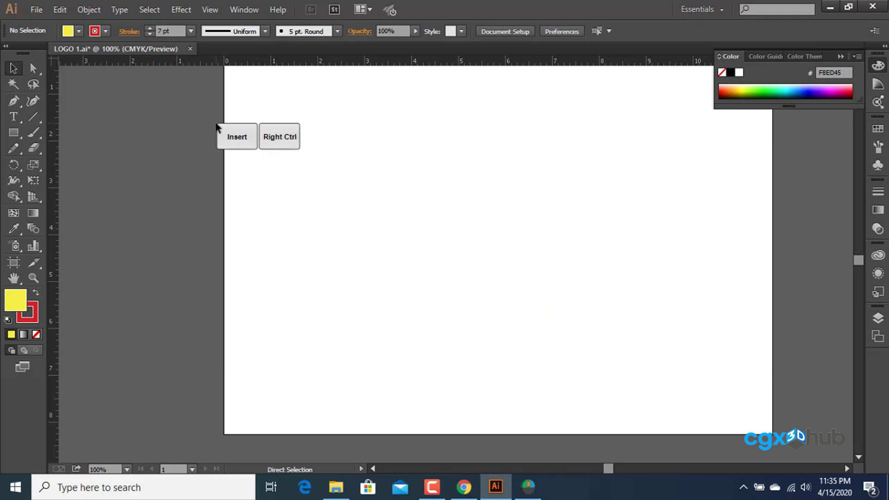
key(ctrl+1)
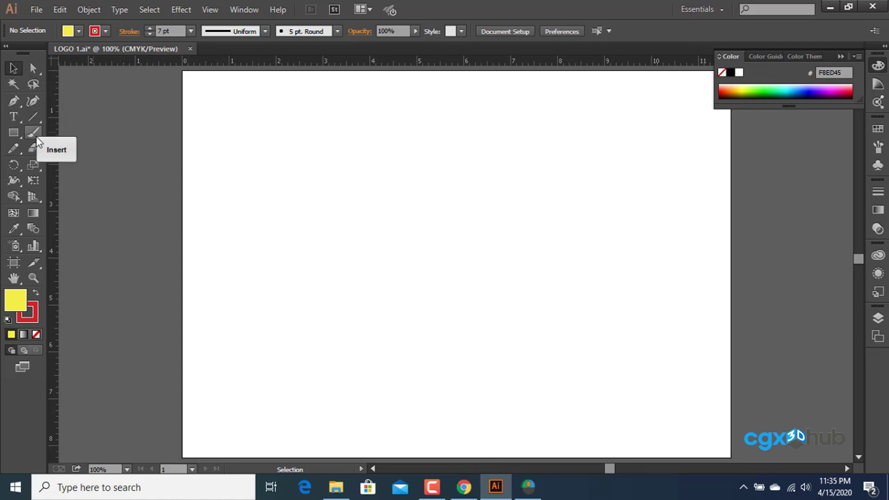
click(14, 132)
mouse_move(261, 135)
mouse_down()
mouse_move(430, 195)
mouse_move(547, 159)
mouse_move(597, 161)
mouse_move(590, 153)
mouse_up()
click(13, 68)
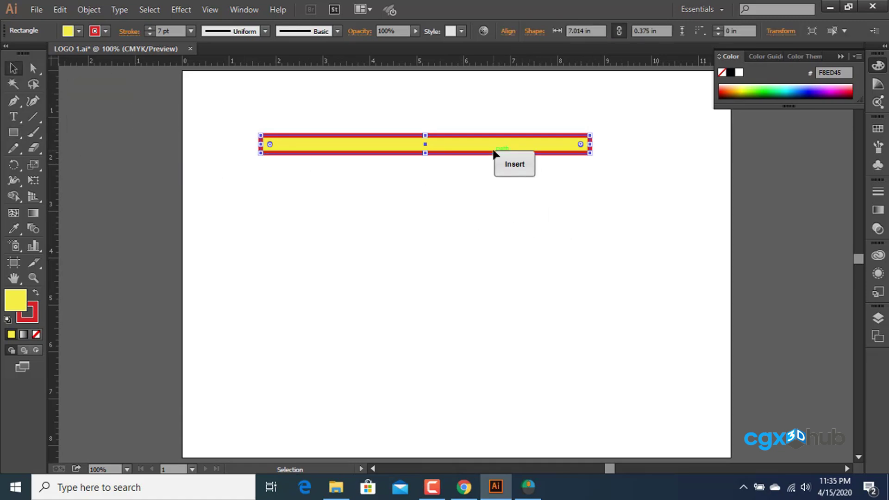
key(Delete)
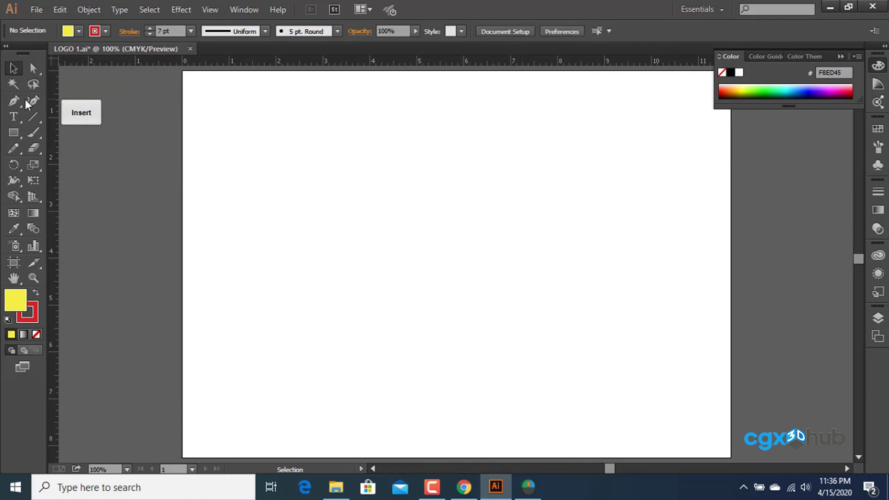
Step: Draw a square about 1.44 in wide in the upper-left part of the artboard and switch to the Selection tool
click(14, 132)
drag(283, 109, 352, 176)
click(13, 68)
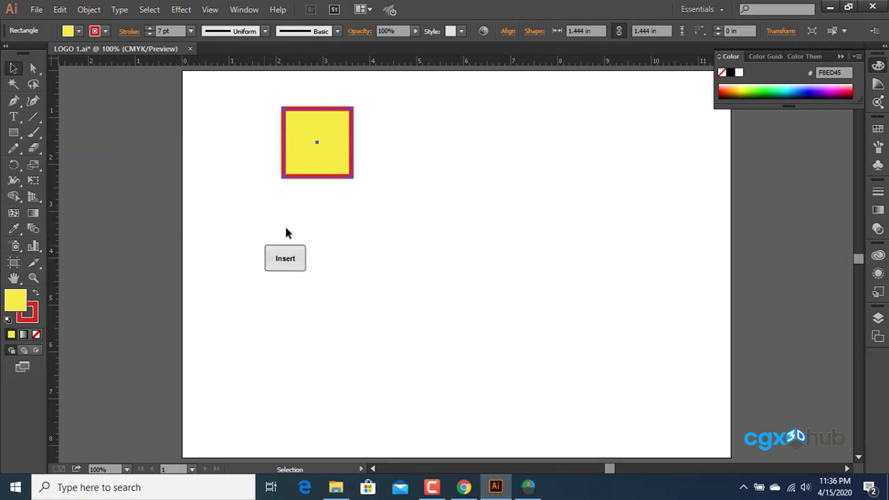
Step: Duplicate the square three times, staggering the copies down the artboard to the lower edge
click(284, 225)
click(311, 159)
drag(311, 160, 276, 304)
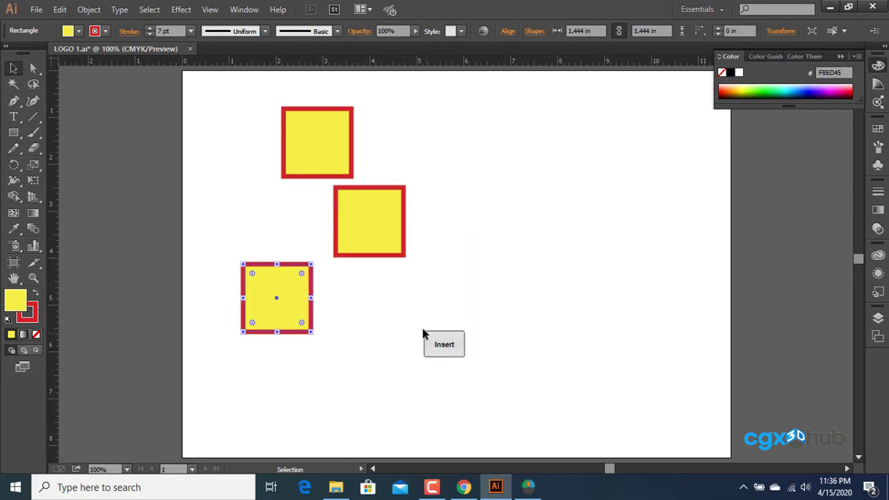
click(353, 301)
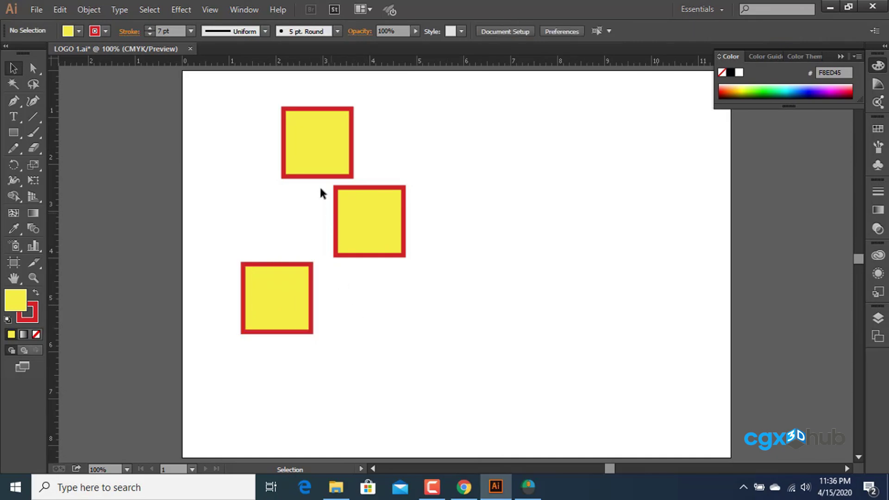
drag(276, 294, 369, 412)
click(487, 146)
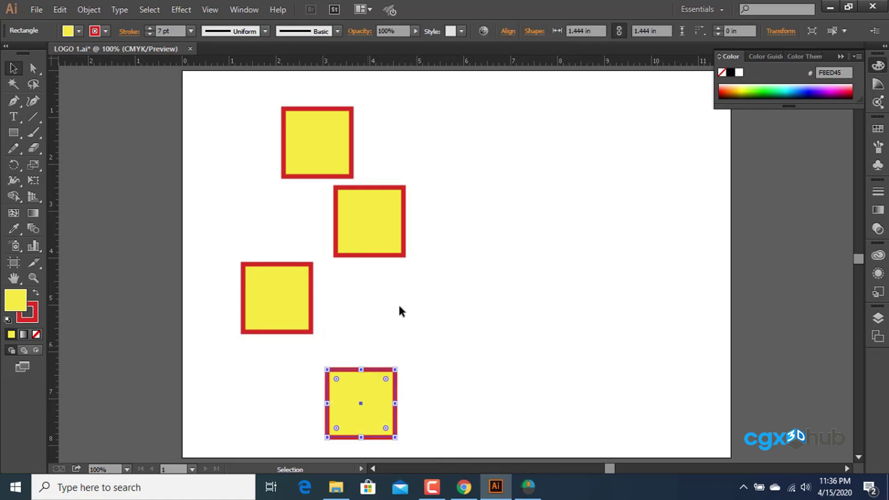
click(464, 212)
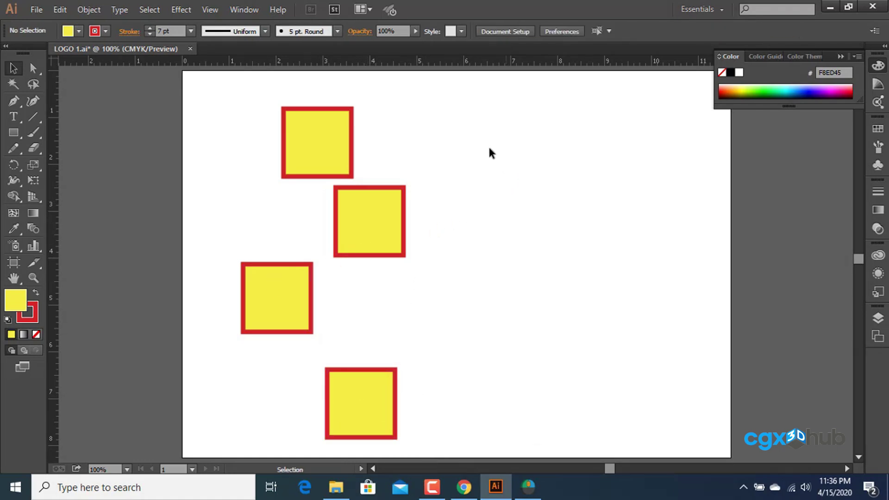
Step: Select all four staggered squares together
drag(227, 125, 445, 361)
click(209, 103)
drag(225, 109, 458, 409)
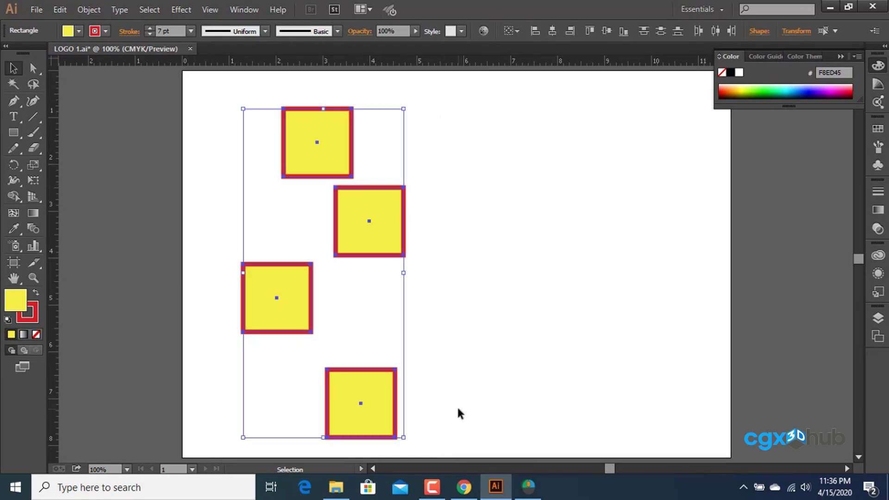
Step: Try aligning the four squares by their left edges and by their right edges, undoing each alignment
click(535, 32)
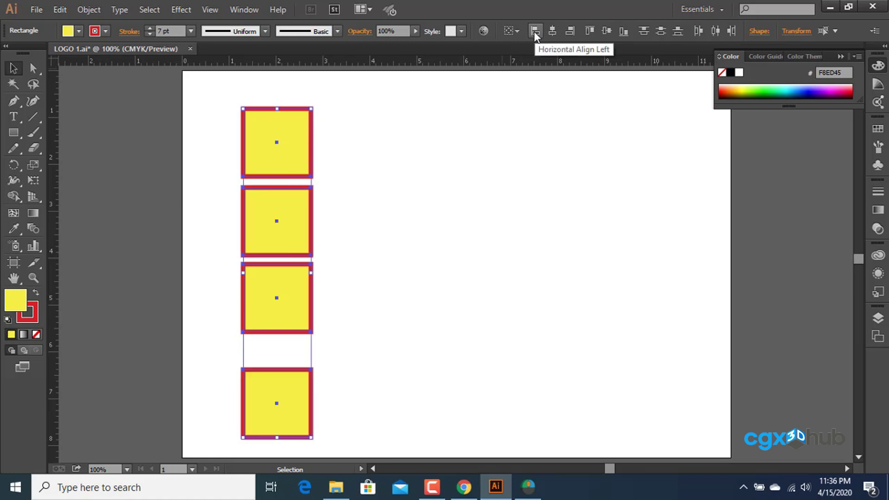
key(ctrl+z)
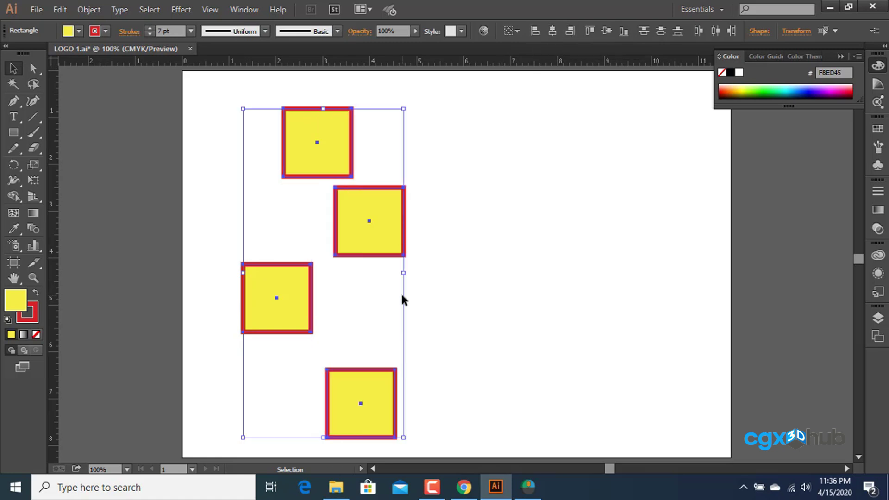
click(571, 33)
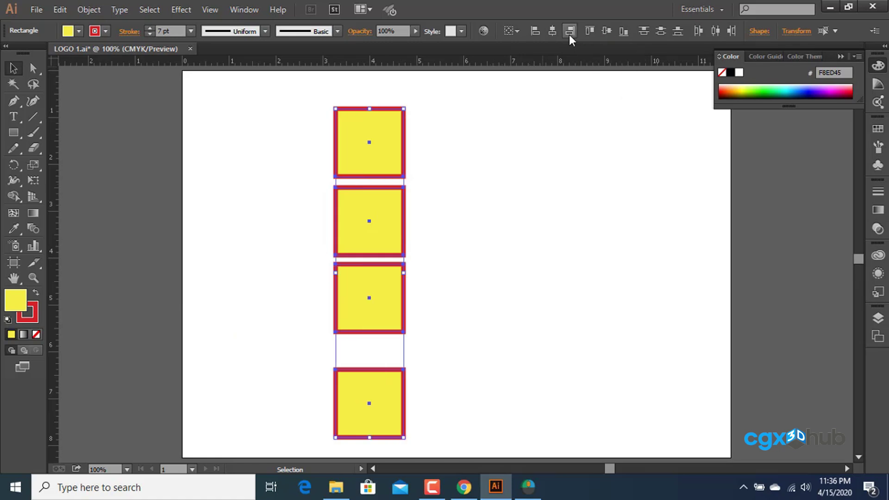
key(ctrl+z)
Step: Align the four squares on their horizontal centers, distribute them evenly by vertical centers, and deselect them
click(553, 33)
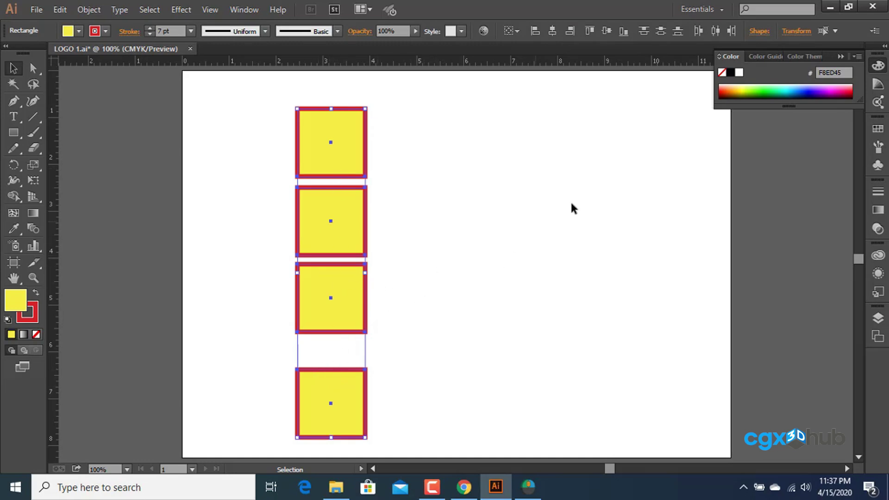
click(662, 35)
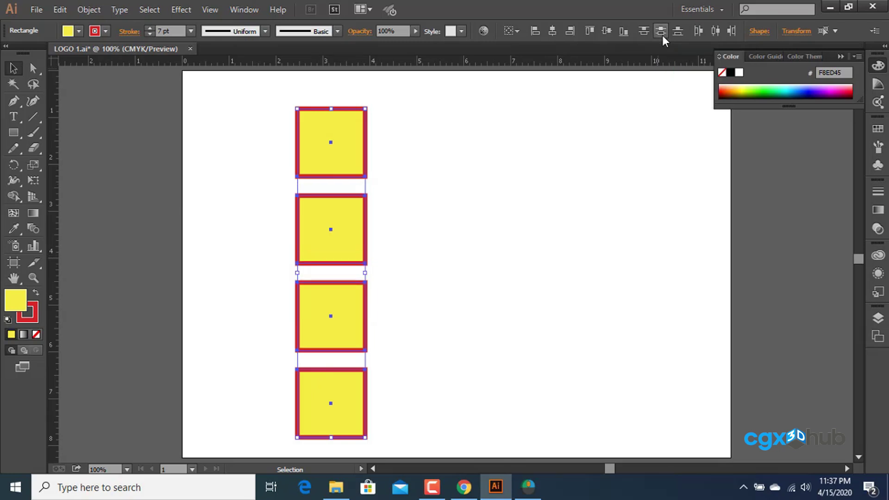
click(478, 194)
Step: Duplicate the top square twice to the right to form a loose, uneven row of three
click(327, 146)
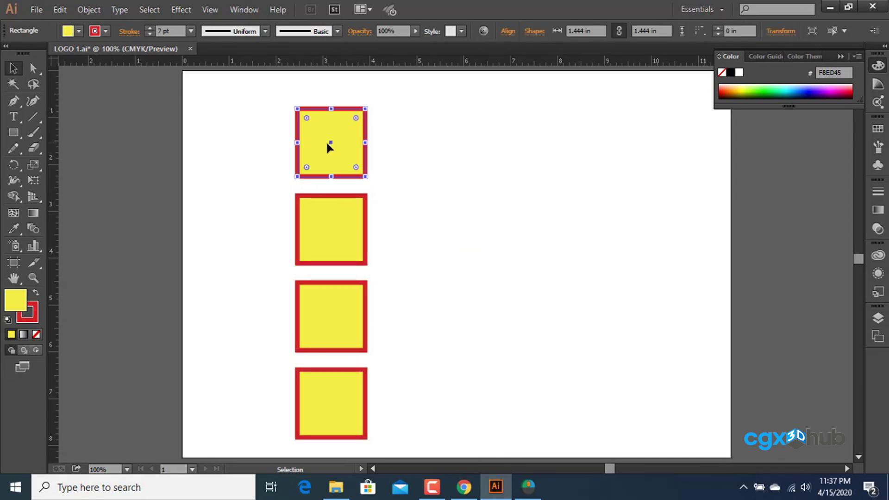
drag(346, 153, 600, 146)
drag(529, 152, 538, 135)
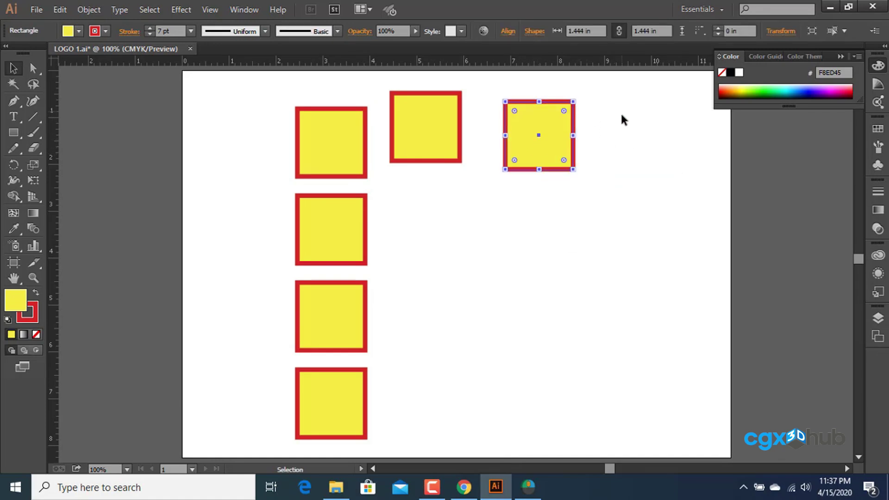
Step: Align the three upper squares by their bottom edges and distribute them evenly by horizontal centers
drag(622, 112, 320, 160)
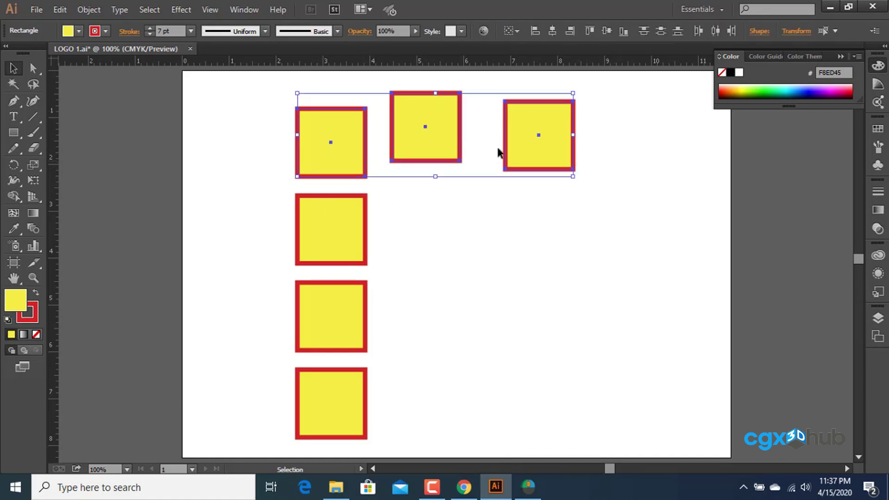
click(620, 37)
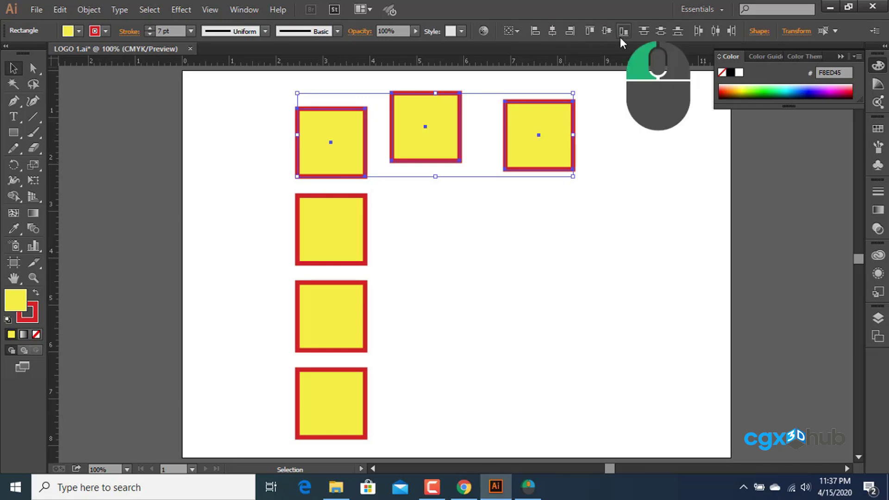
click(715, 34)
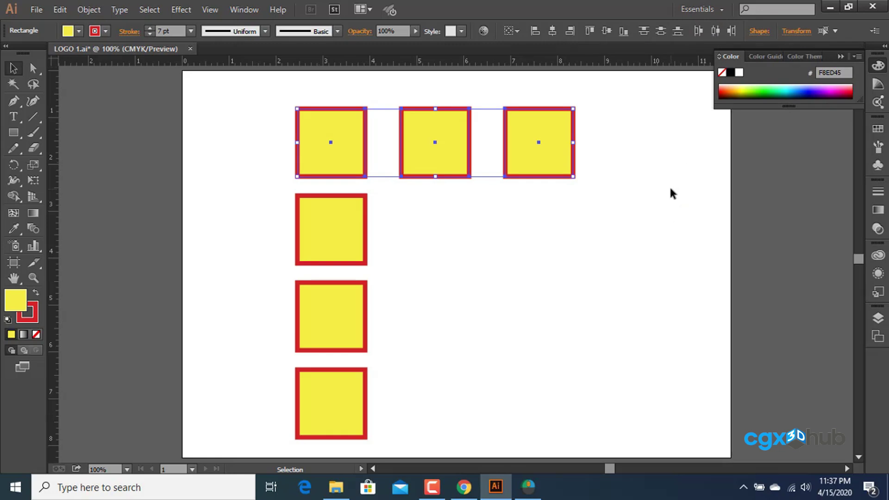
click(608, 225)
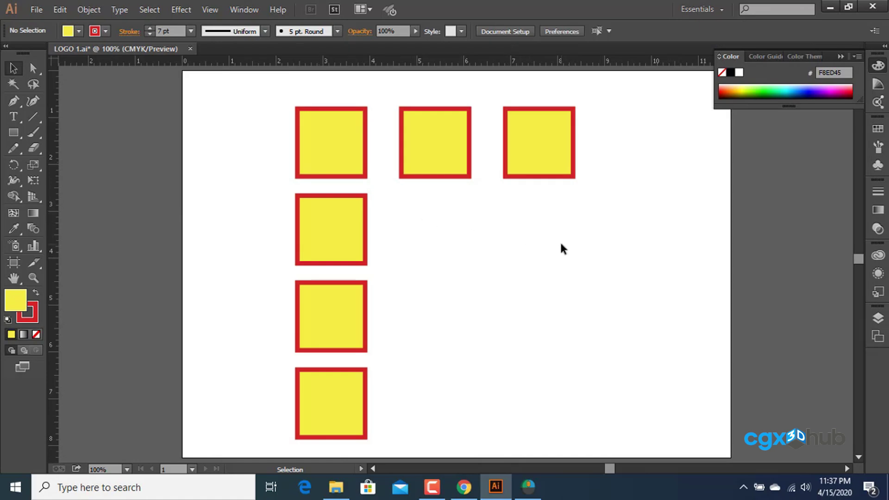
Step: Delete every square except the top-left one and move that square closer to the artboard's upper-left corner
drag(613, 123, 248, 366)
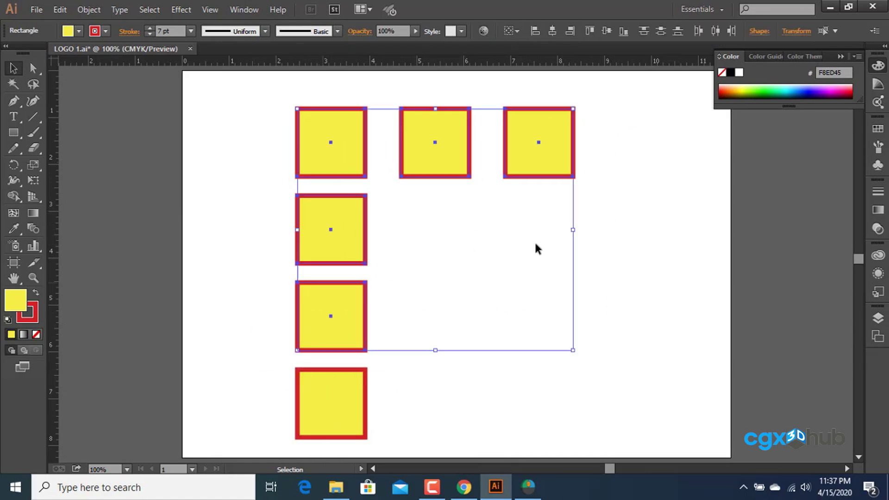
click(613, 139)
drag(615, 130, 421, 187)
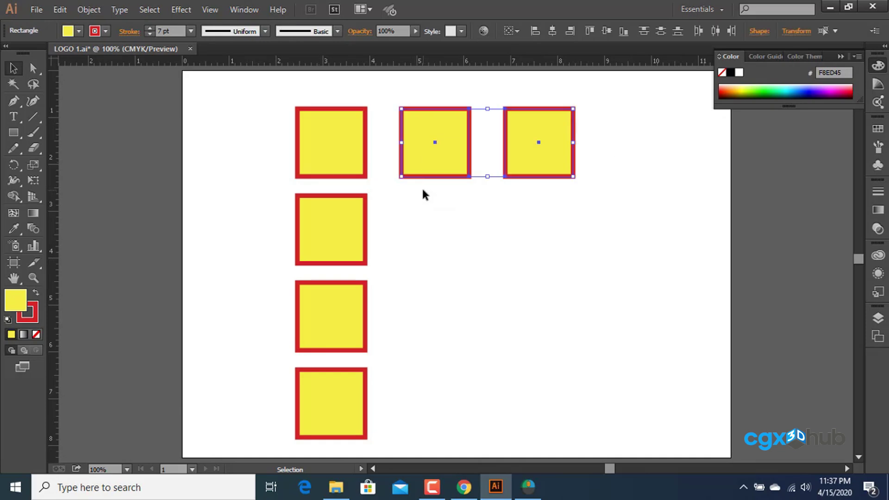
key(Delete)
drag(407, 248, 297, 444)
key(Delete)
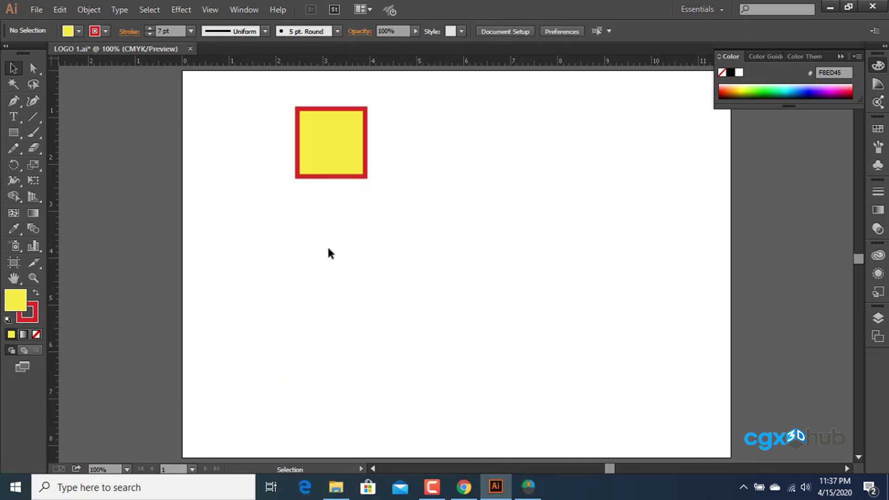
drag(335, 160, 247, 158)
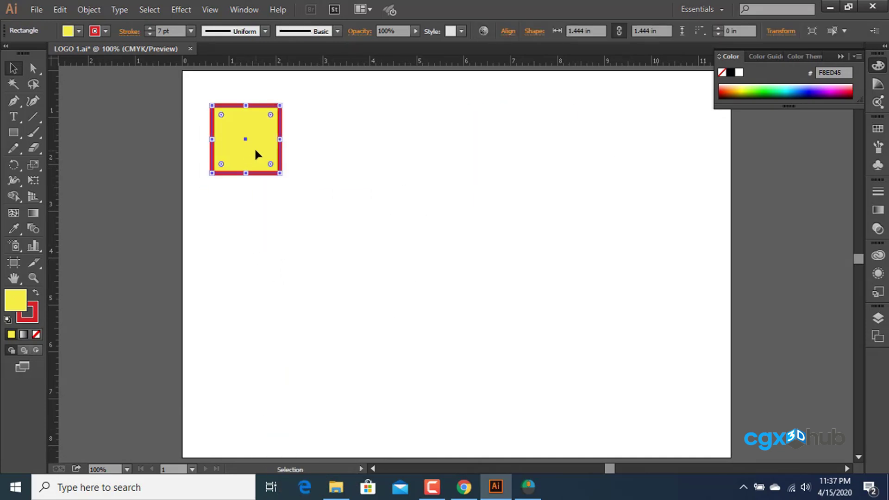
Step: Copy the square using a Move distance of 2 in, delete the copy, and reselect the original
double_click(18, 68)
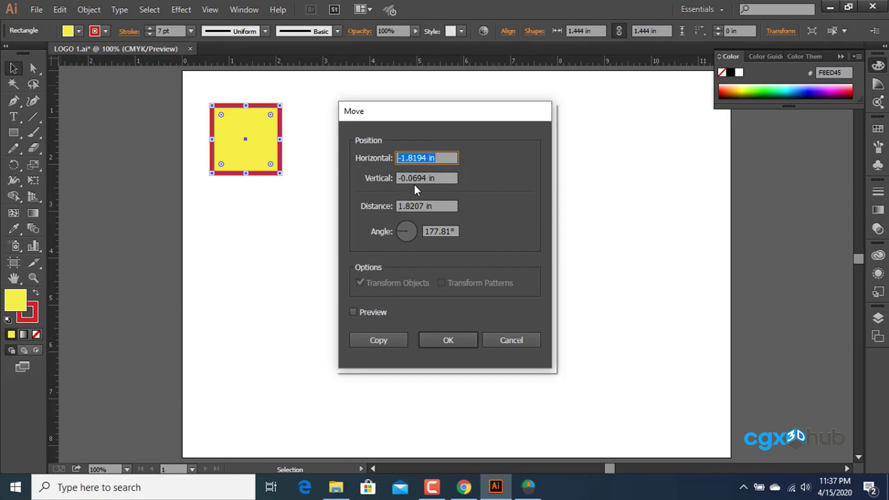
double_click(421, 206)
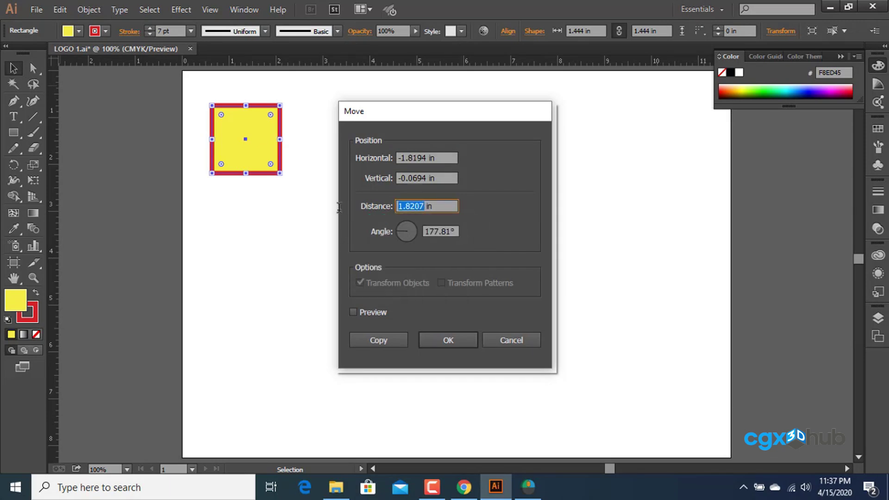
text(2)
click(385, 337)
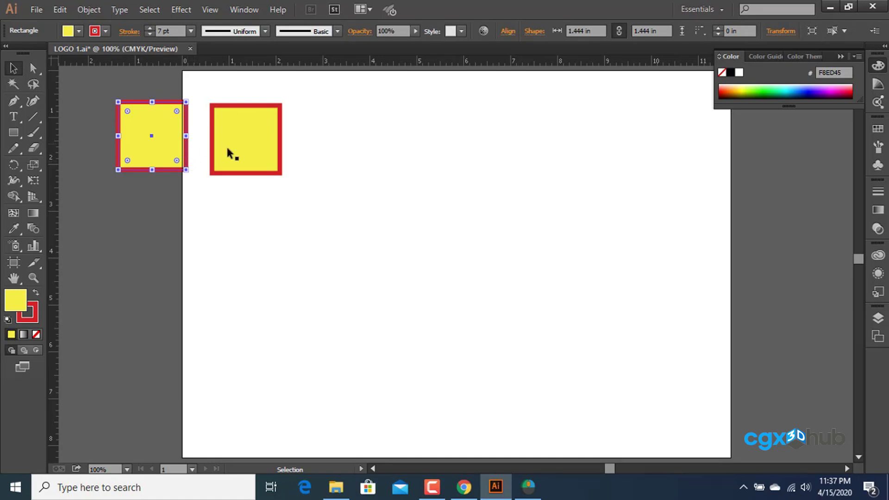
key(Delete)
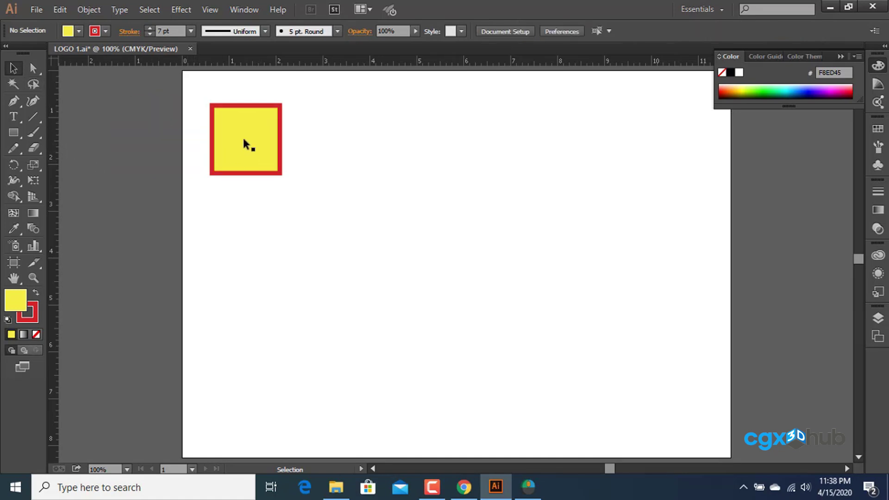
click(242, 135)
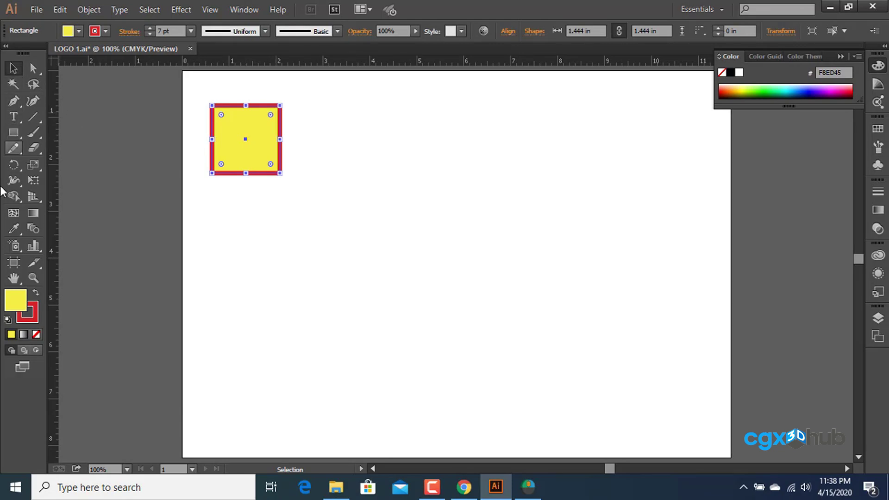
Step: Try moving the square itself 4 in at an angle of 180°, and undo the move
double_click(14, 68)
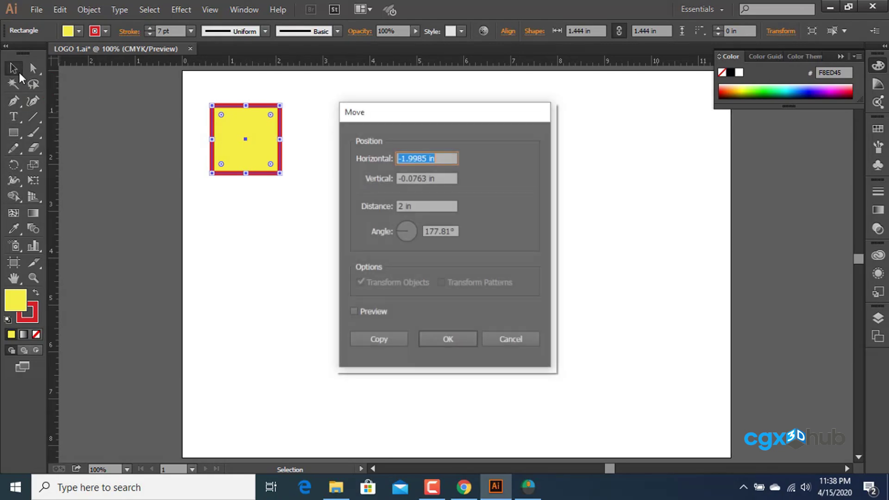
click(446, 233)
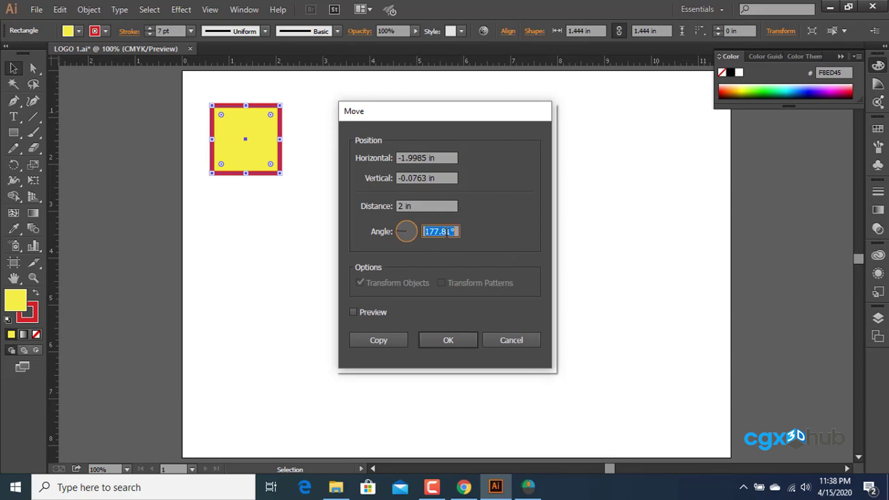
text(180)
key(Tab)
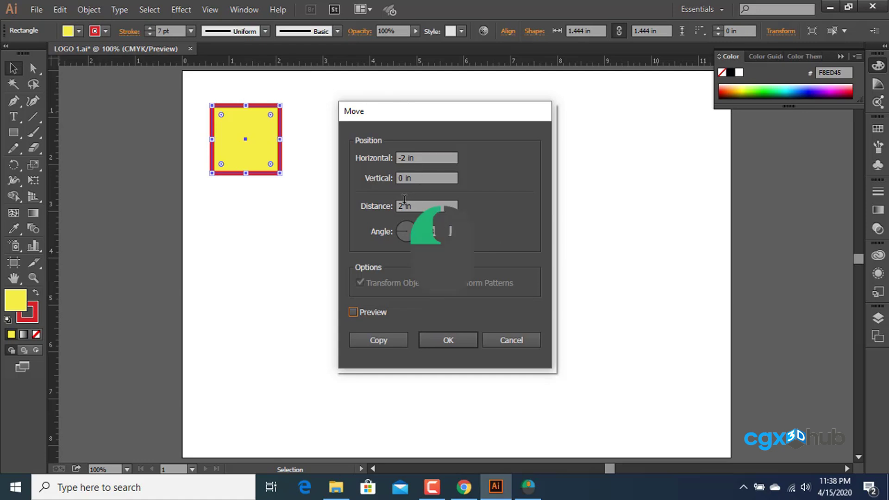
drag(406, 206, 389, 207)
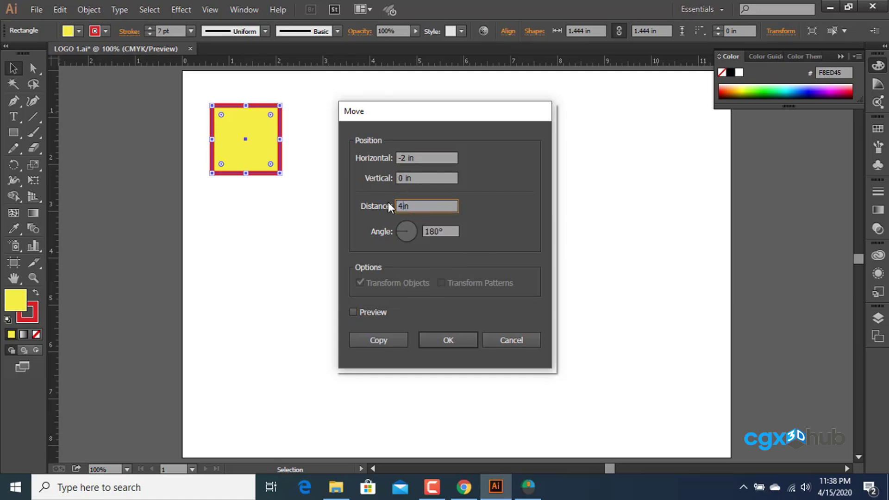
text(4)
click(426, 340)
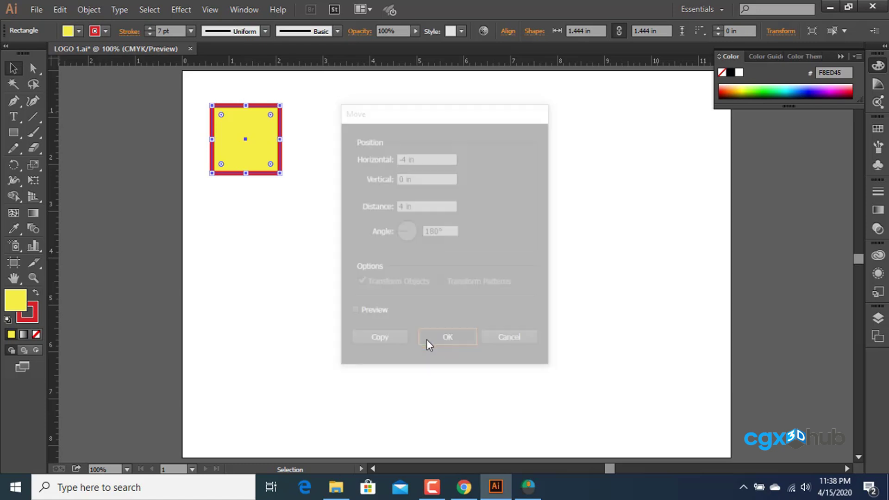
key(ctrl+z)
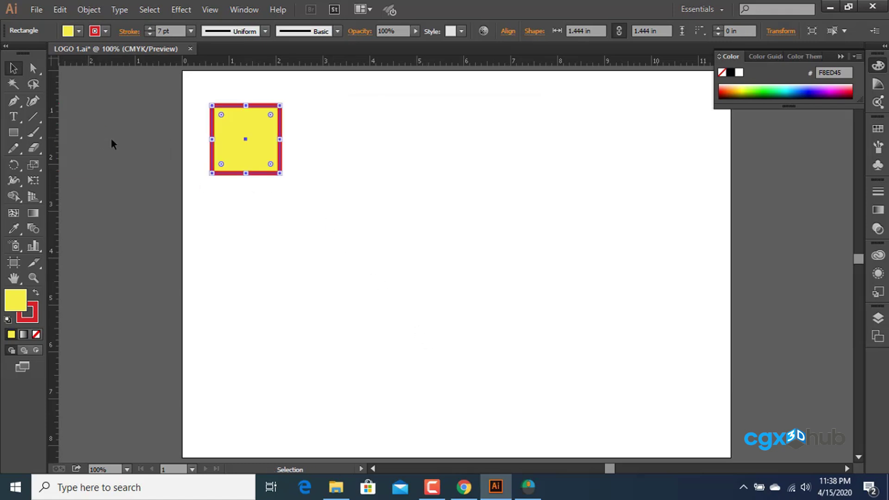
Step: Create a copy of the square 2 in away at an angle of 180° with Move, and deselect it
double_click(12, 69)
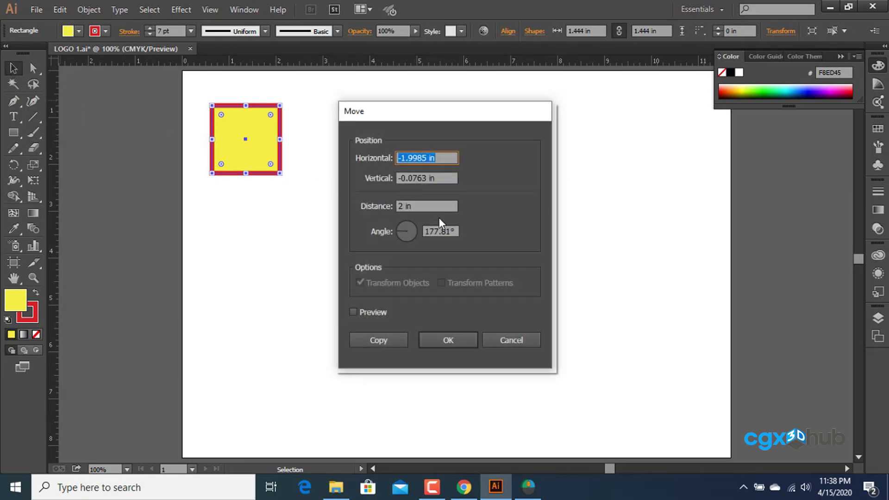
click(442, 231)
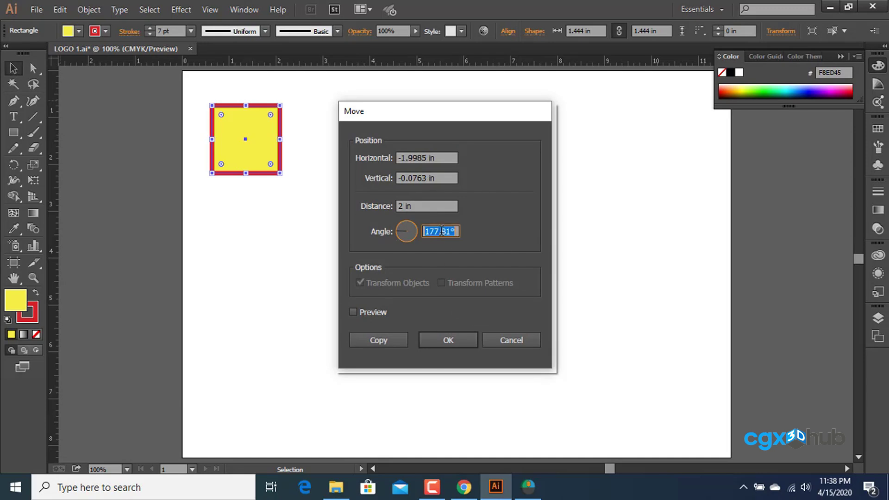
text(180)
click(378, 340)
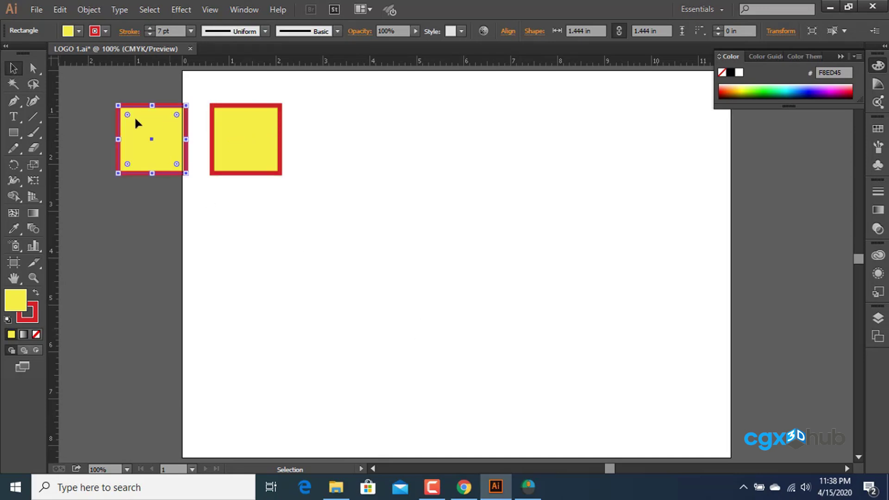
click(253, 195)
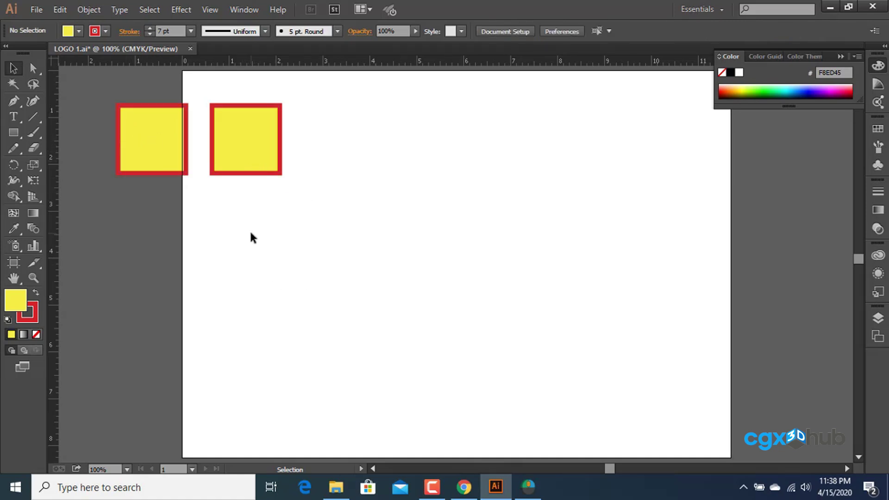
Step: Remove the square copy that straddles the artboard's left edge and reselect the original square
key(ctrl)
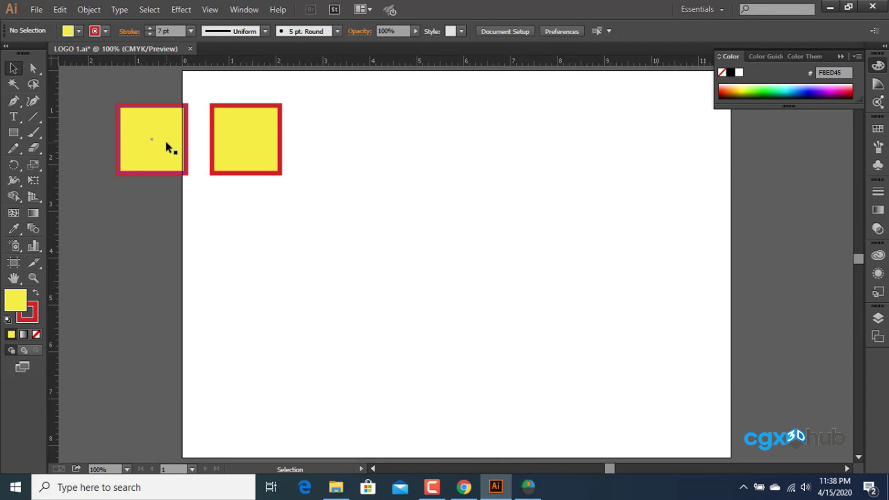
drag(164, 139, 259, 139)
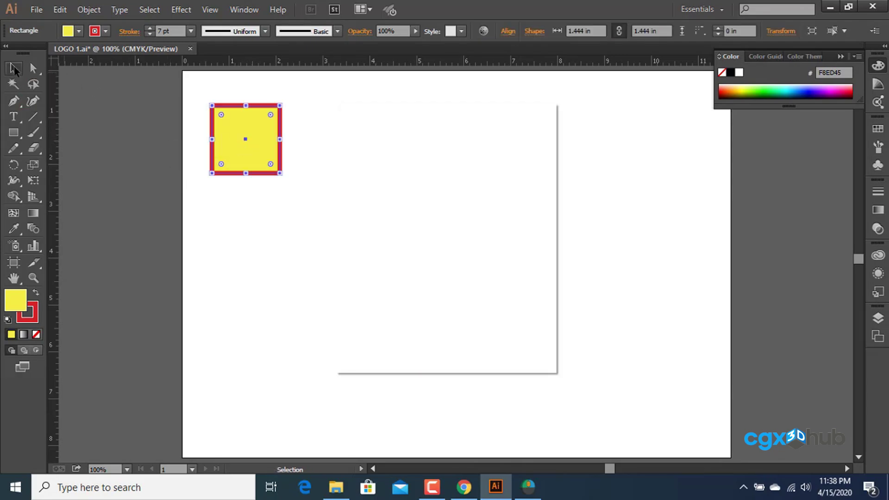
click(511, 339)
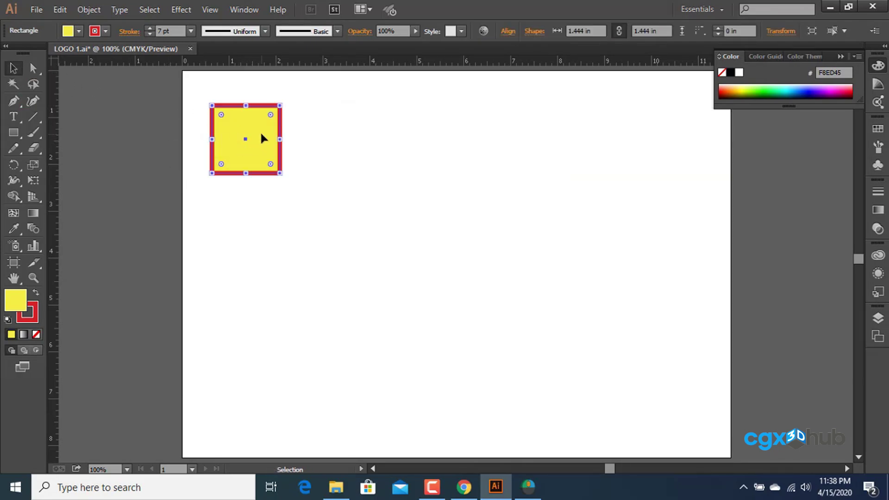
Step: Duplicate the square diagonally down to the right, repeat that copy three times to form a diagonal row of five, and deselect
drag(262, 138, 337, 211)
key(ctrl+d)
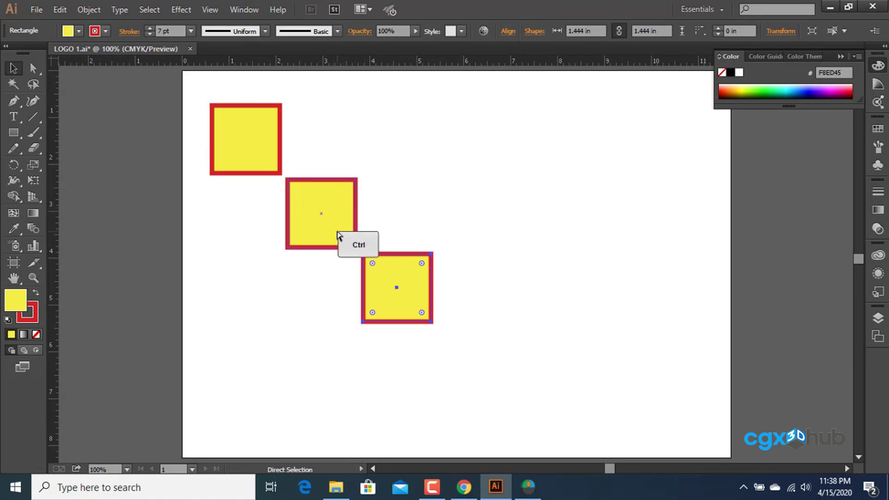
key(ctrl+d)
key(ctrl+d)
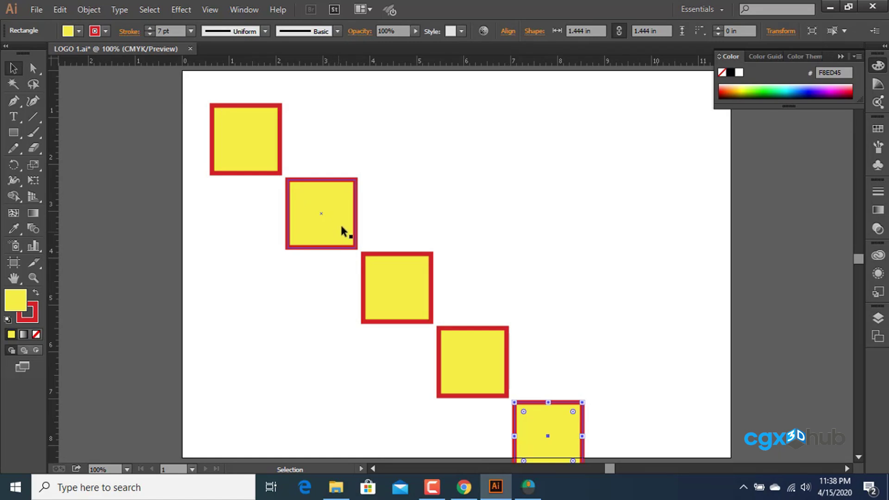
click(459, 167)
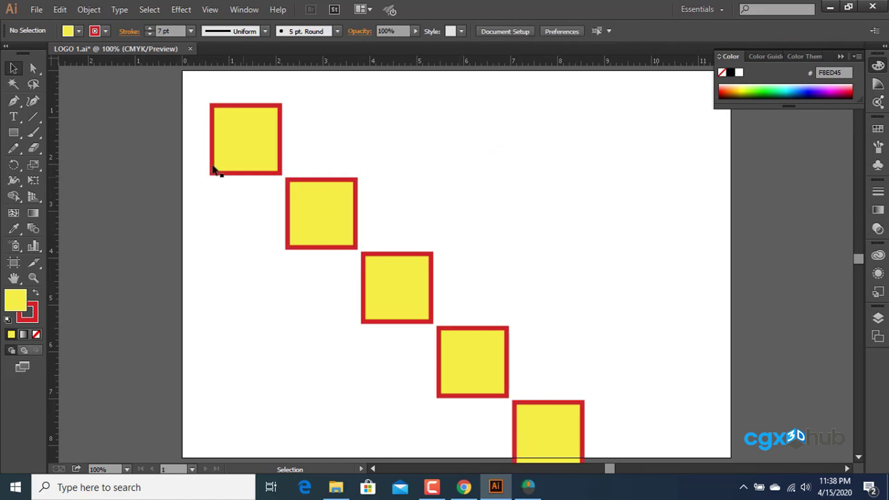
Step: Select all five squares in the diagonal row and delete them to clear the artboard
drag(147, 127, 617, 427)
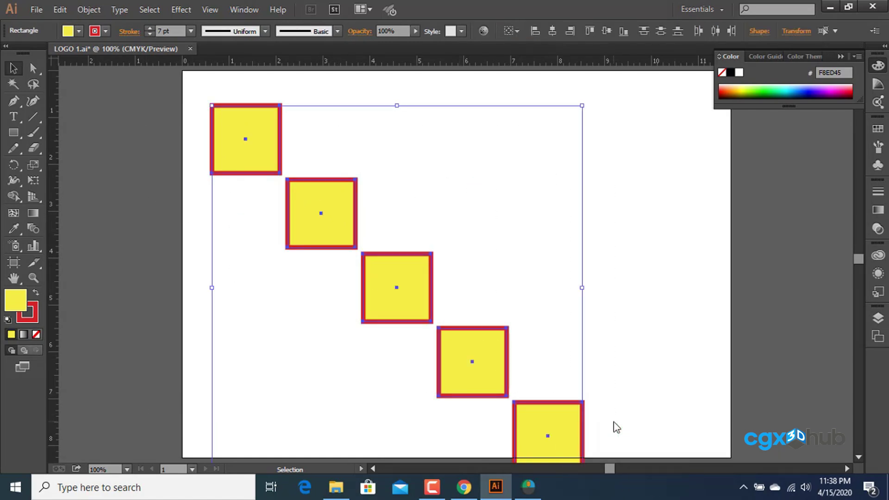
key(backslash)
key(Delete)
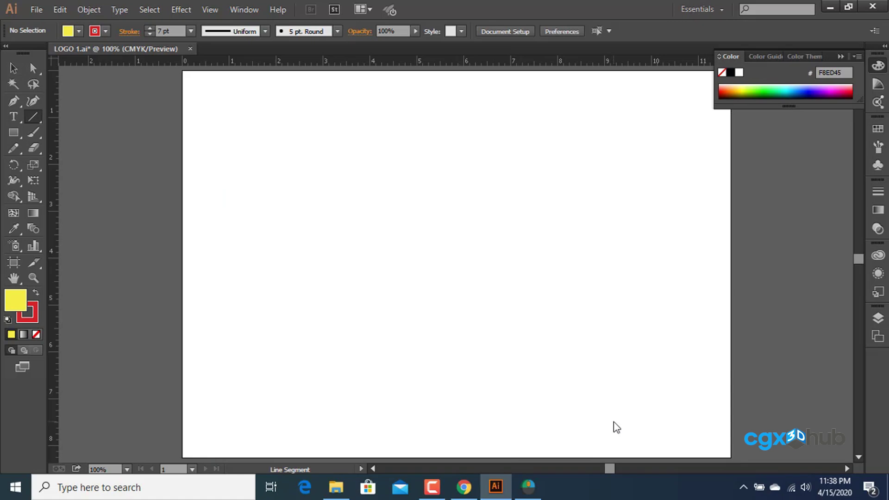
Step: Draw a rectangle about 6.6 in by 4.1 in near the middle of the artboard
click(14, 133)
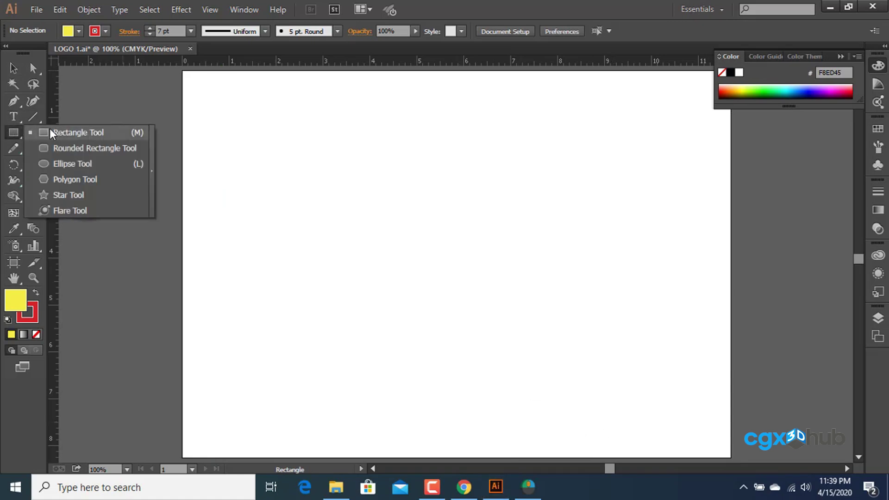
click(51, 132)
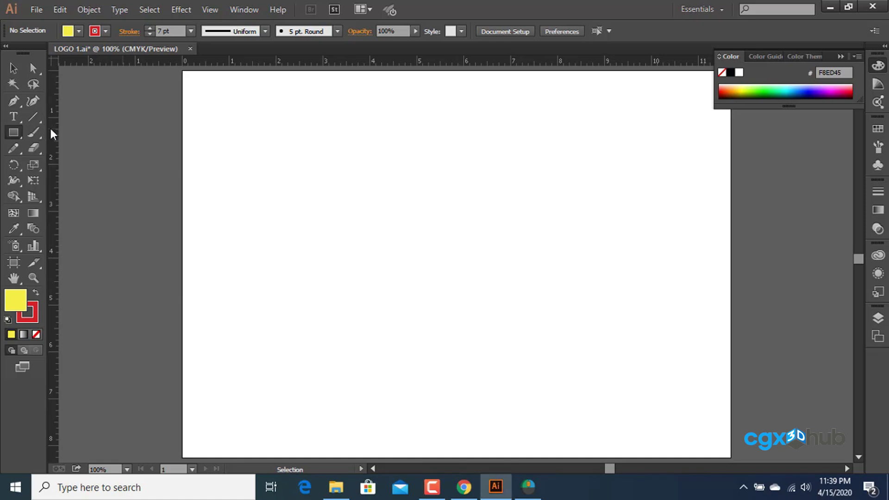
drag(269, 163, 577, 353)
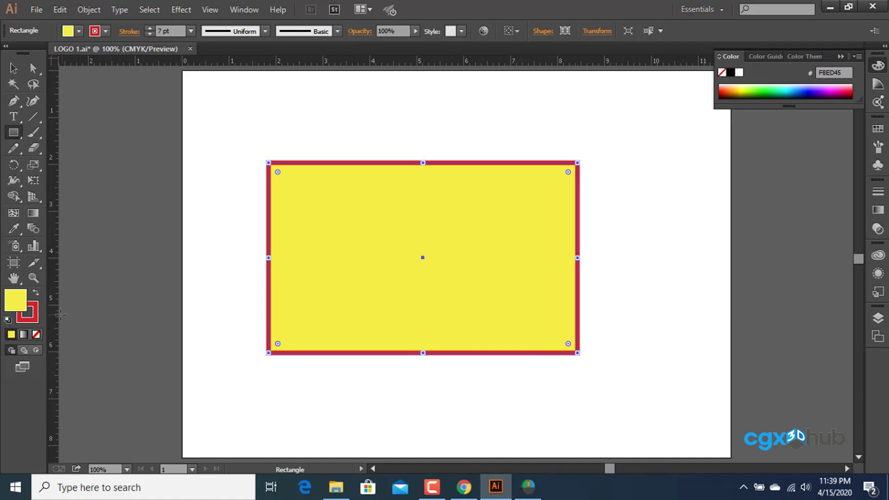
Step: Give the rectangle a black stroke with a weight of 2 pt
double_click(26, 311)
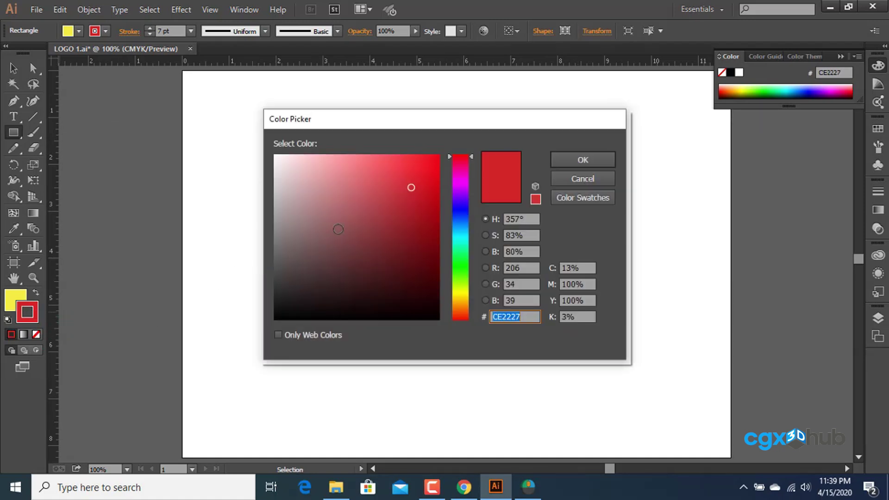
drag(338, 229, 479, 368)
click(567, 159)
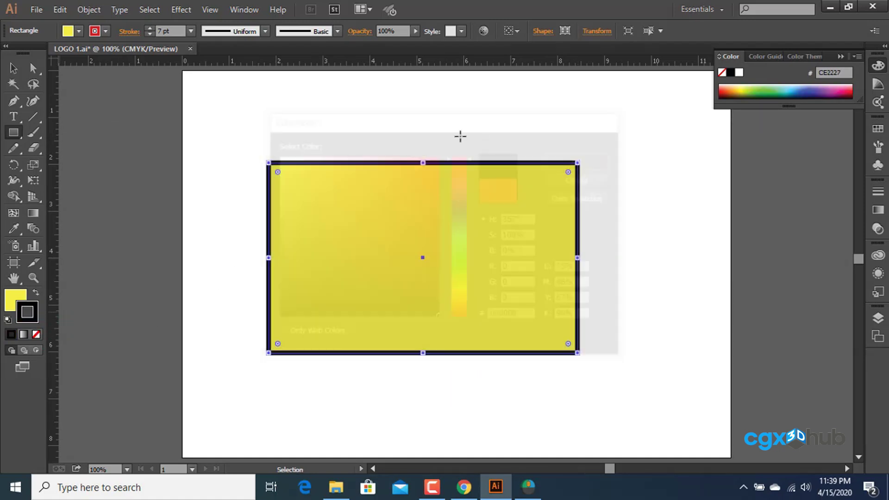
click(190, 32)
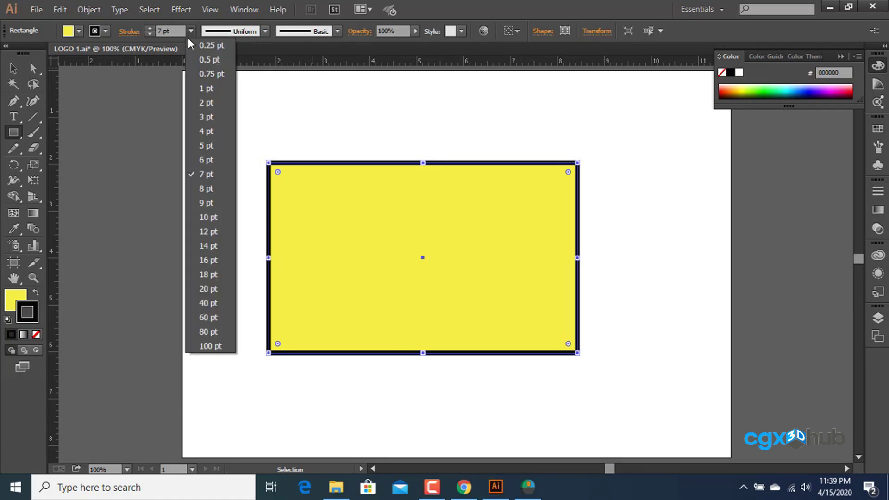
click(204, 108)
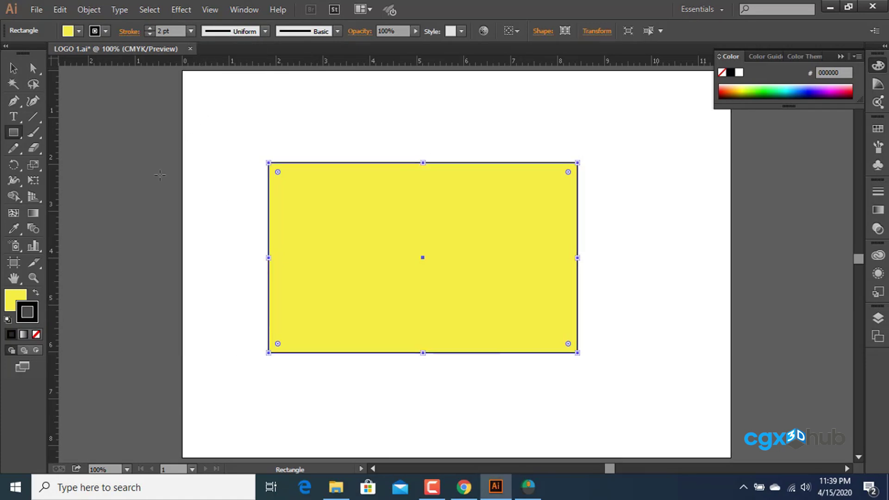
Step: Fill the rectangle with dark green 266619 and deselect it
click(14, 300)
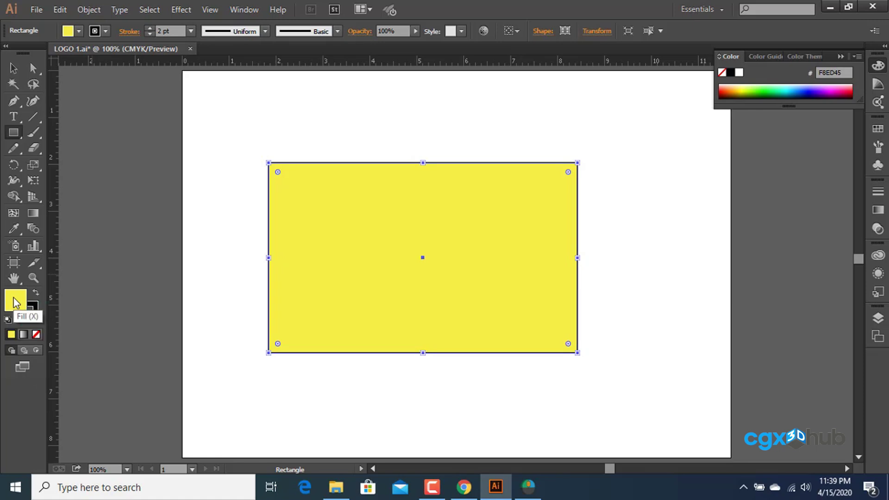
double_click(15, 301)
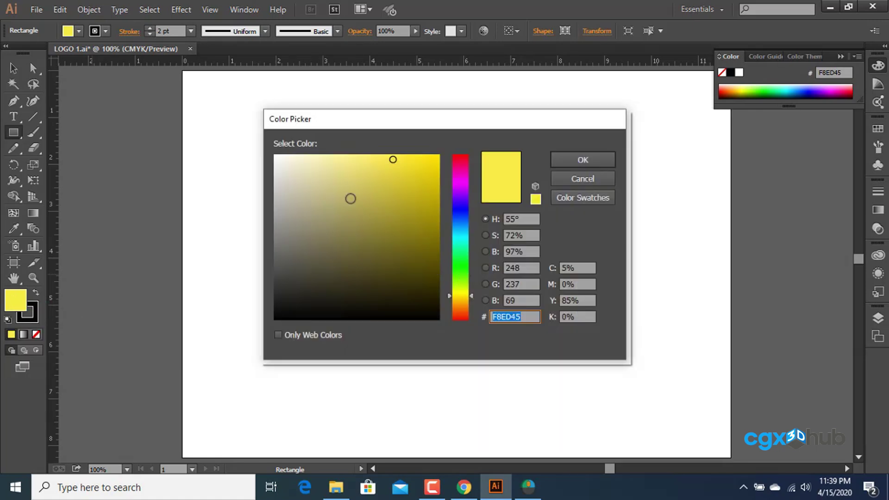
drag(352, 199, 255, 133)
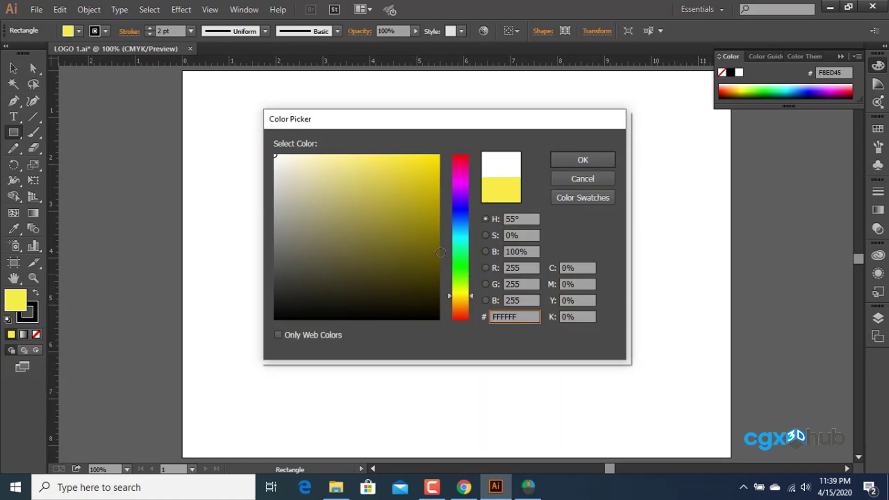
click(460, 270)
drag(373, 231, 399, 253)
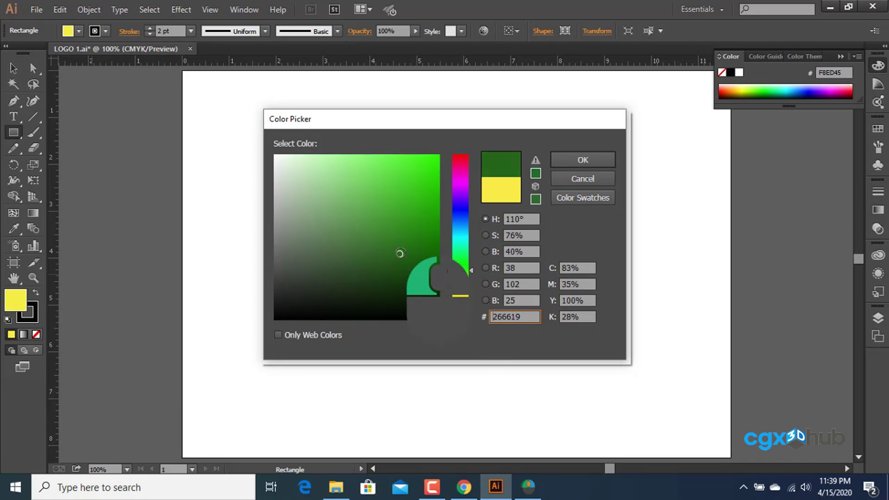
click(592, 160)
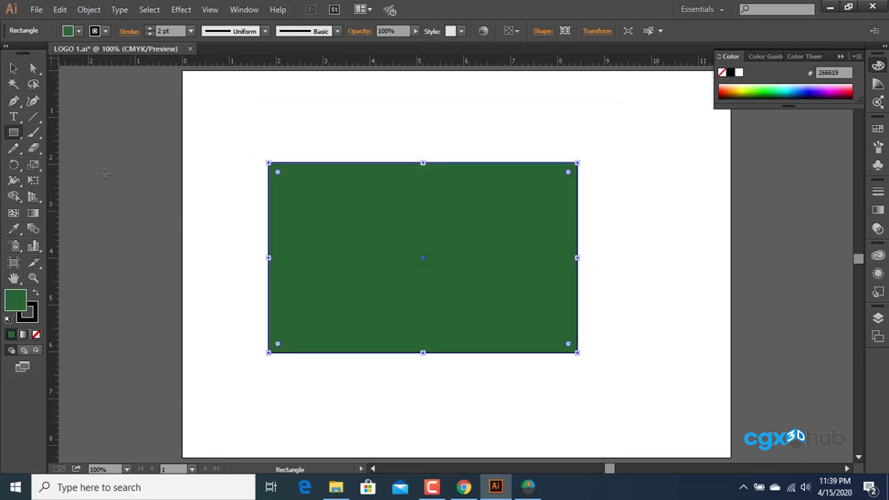
click(13, 68)
click(68, 135)
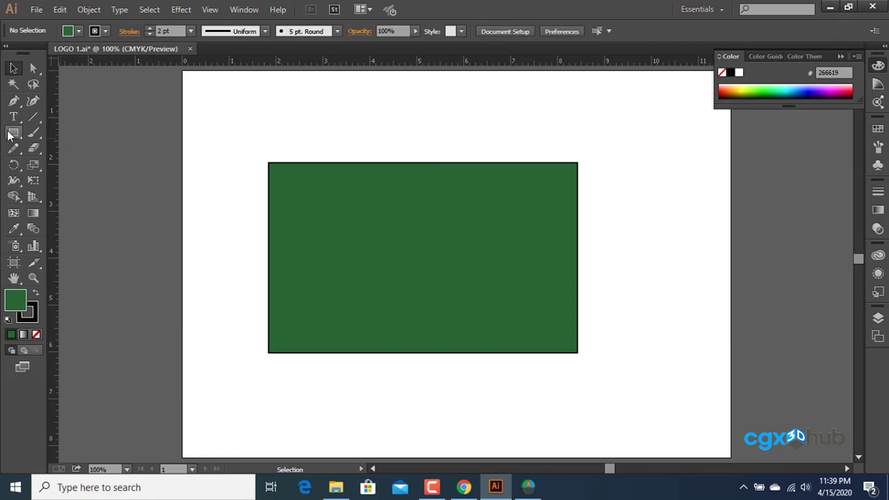
Step: Draw a narrow full-height rectangle along the green rectangle's left edge and set its stroke to None
click(13, 133)
drag(269, 163, 322, 352)
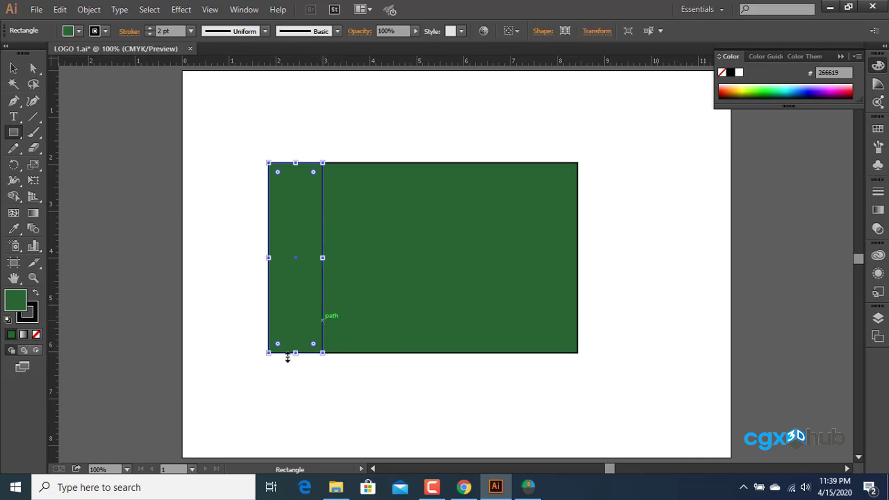
click(27, 319)
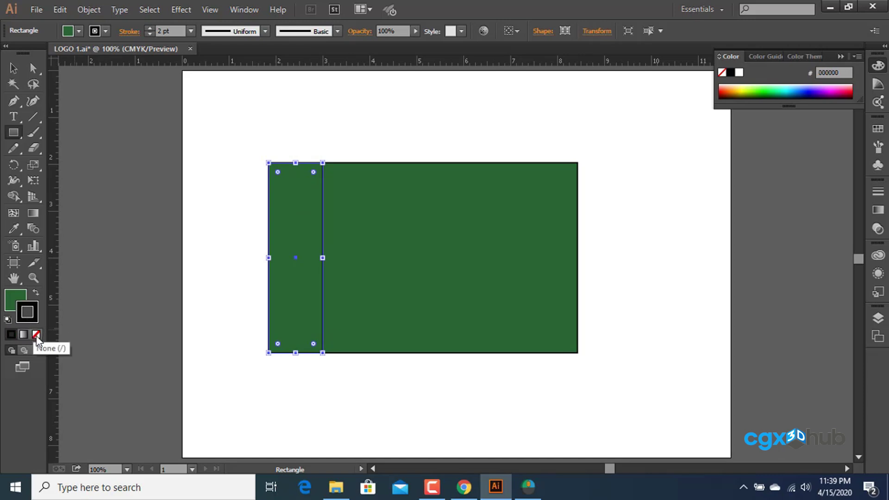
click(36, 335)
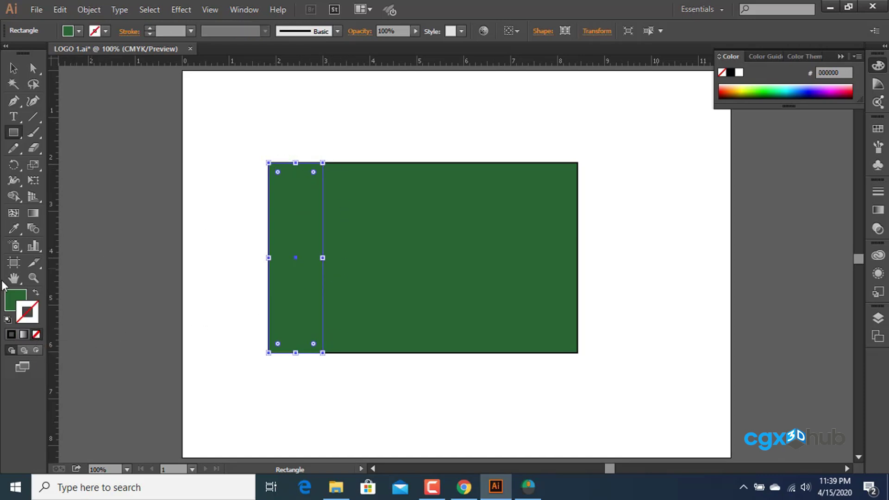
Step: Fill the narrow left strip with white FFFFFF and deselect it
double_click(14, 304)
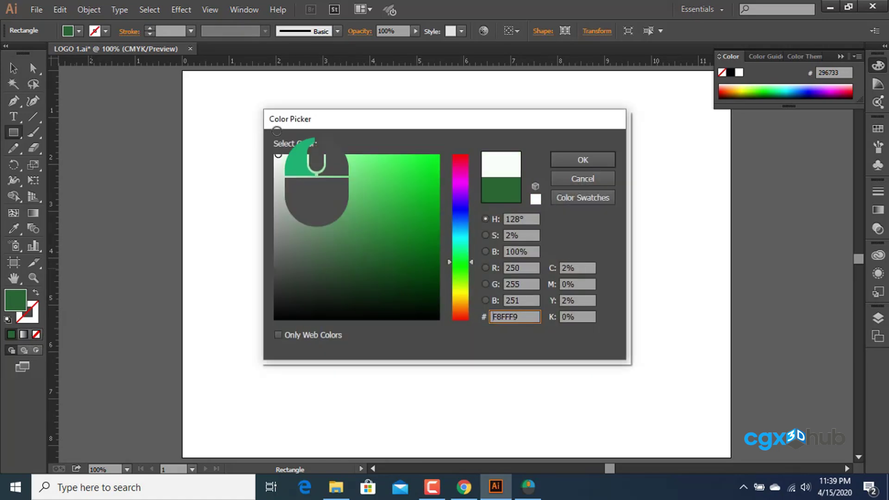
drag(276, 165, 274, 155)
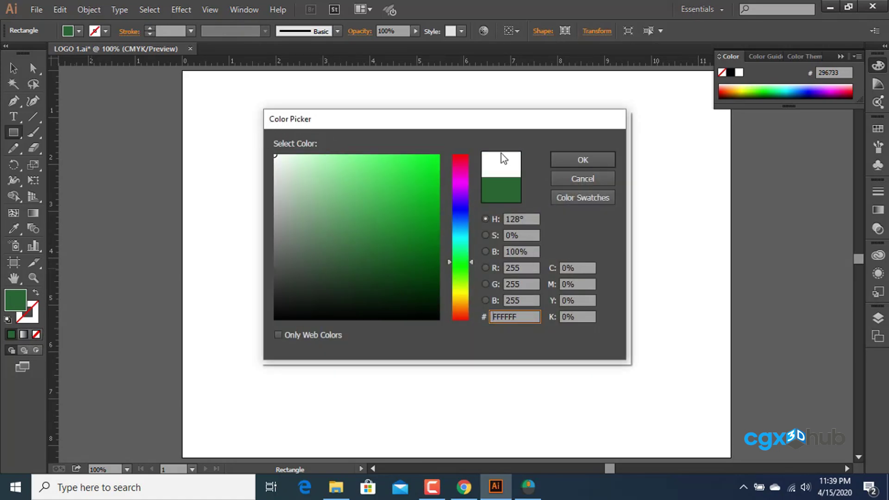
click(583, 160)
click(13, 68)
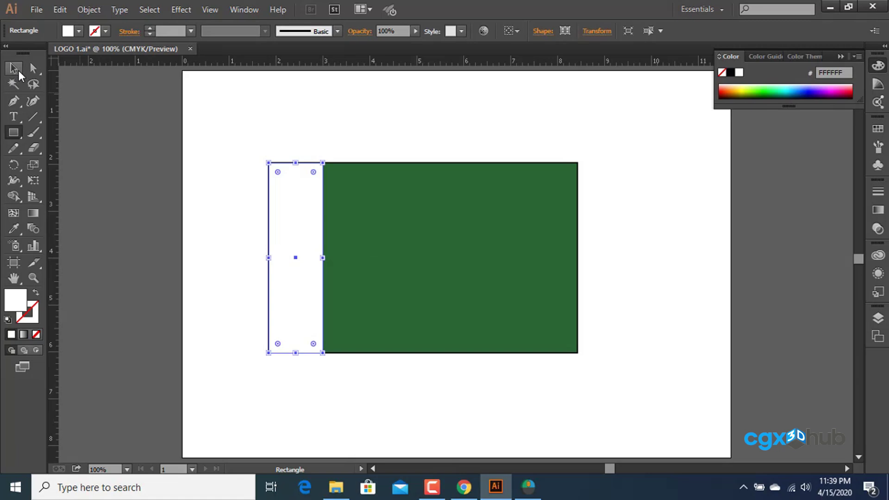
click(233, 209)
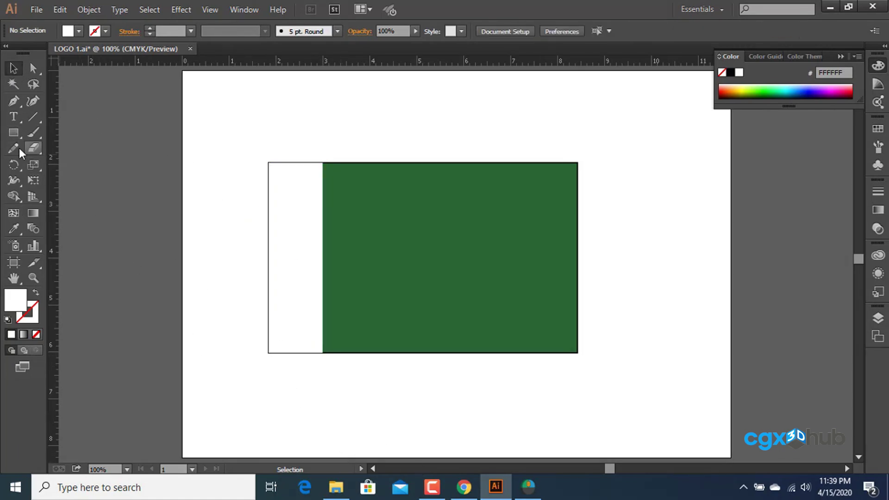
Step: Draw a white circle with the Ellipse tool in the middle of the green area
drag(18, 132, 70, 164)
key(shift)
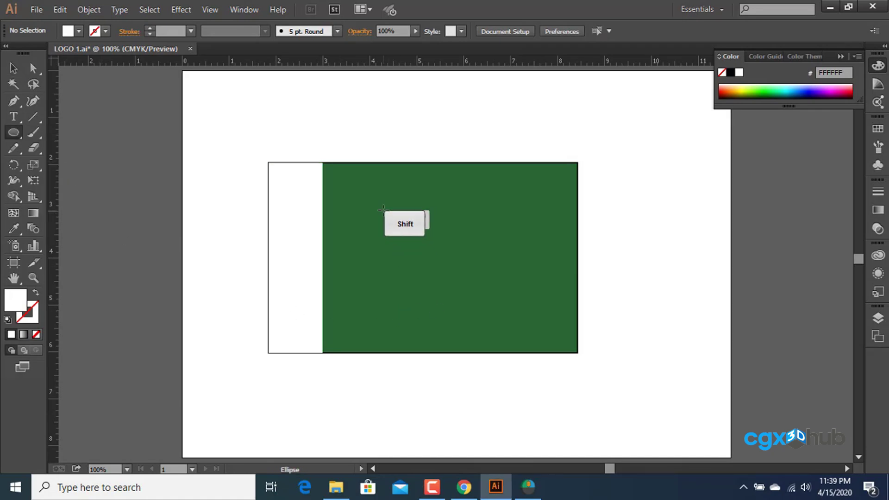
mouse_move(384, 209)
mouse_down()
mouse_move(512, 327)
mouse_move(501, 315)
mouse_up()
key(space)
key(space)
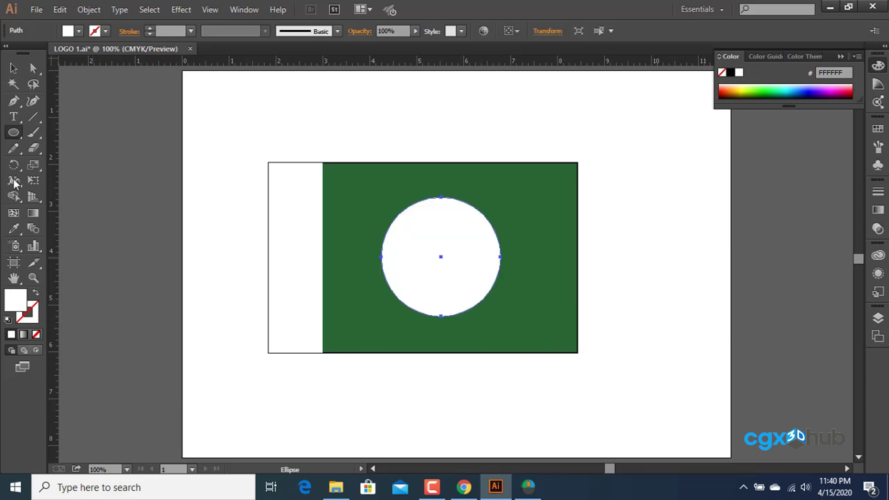
Step: Duplicate the white circle and place the copy slightly up and to the right, overlapping the original
click(14, 68)
drag(451, 276, 456, 270)
click(19, 306)
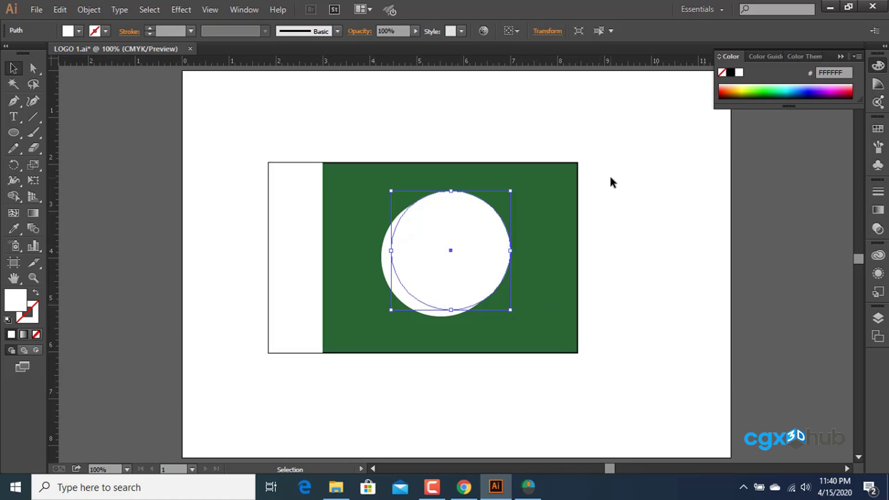
double_click(15, 300)
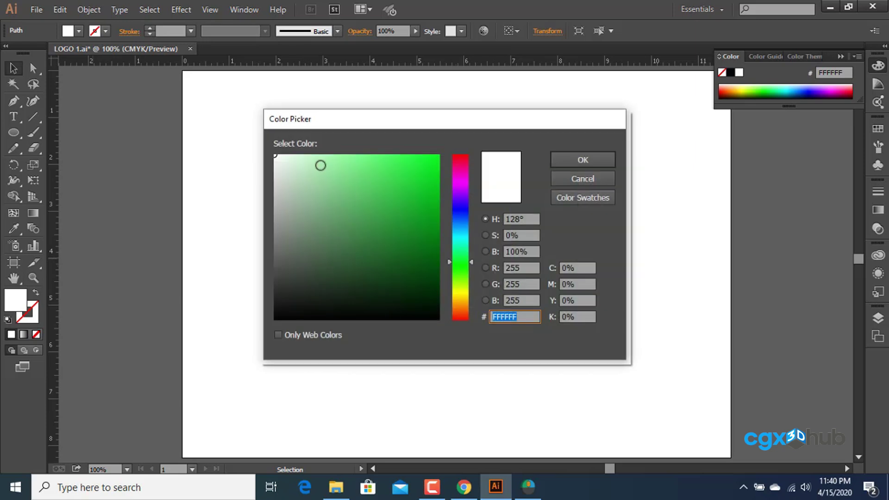
click(590, 181)
click(608, 189)
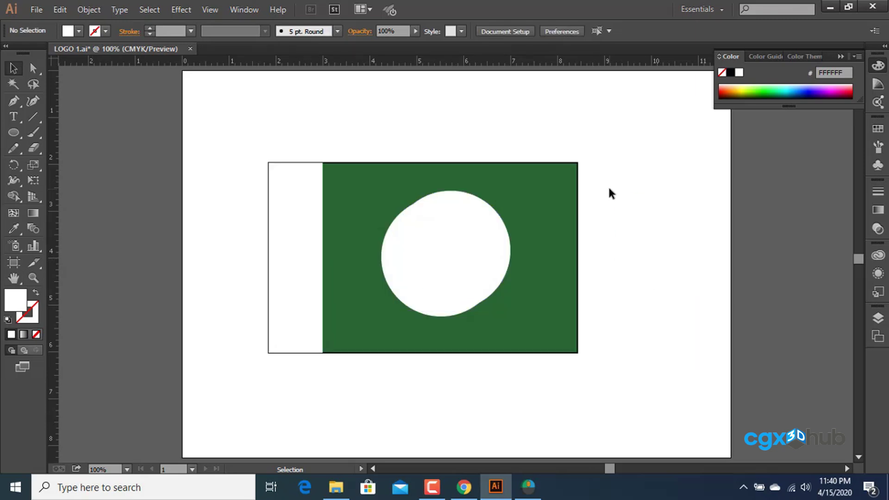
Step: Recolor the flag's large green rectangle with the dark green swatch from the second swatch row and deselect it
click(557, 191)
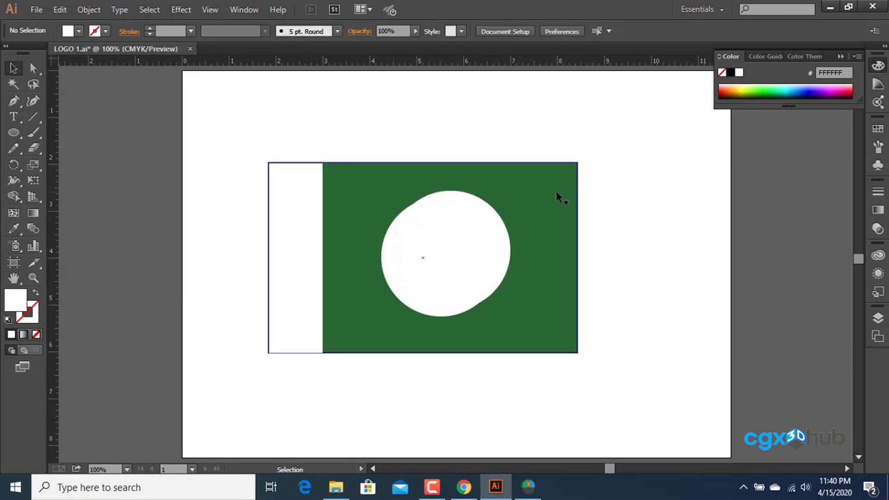
click(877, 129)
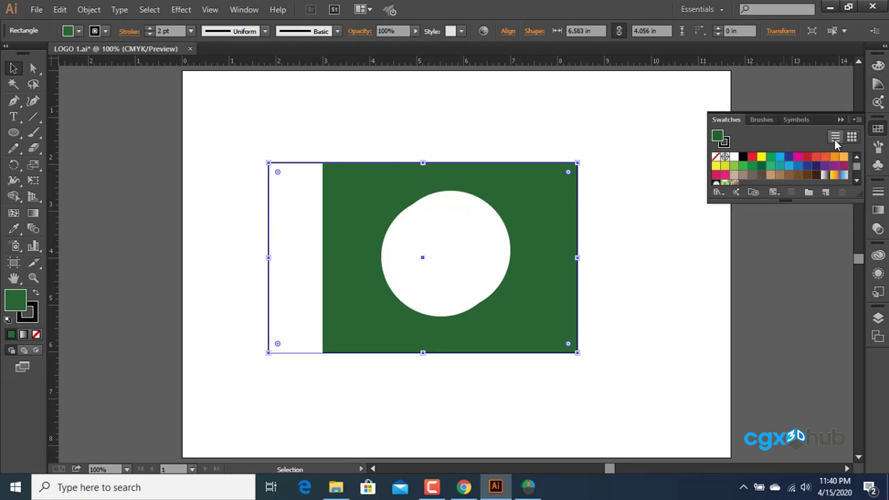
click(769, 157)
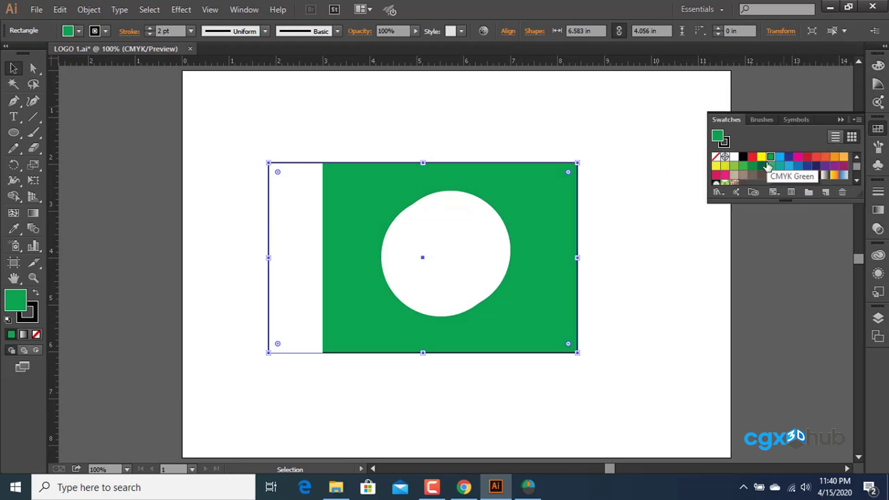
click(753, 167)
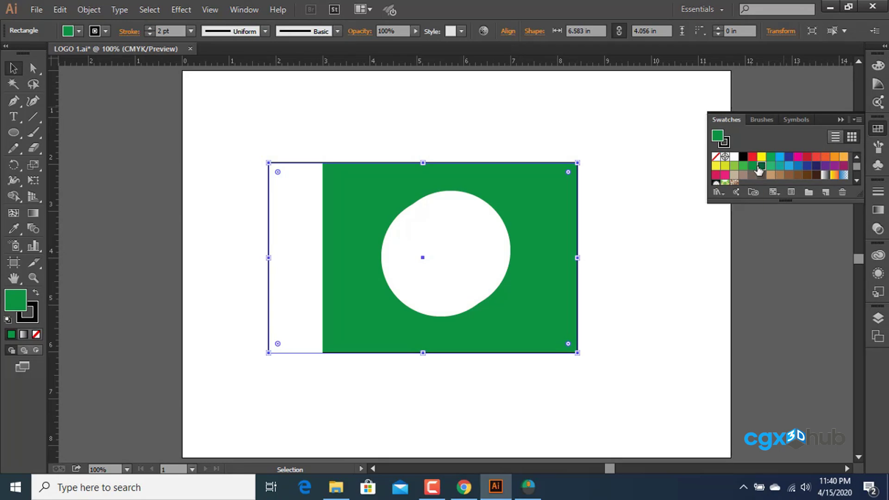
click(759, 167)
click(589, 124)
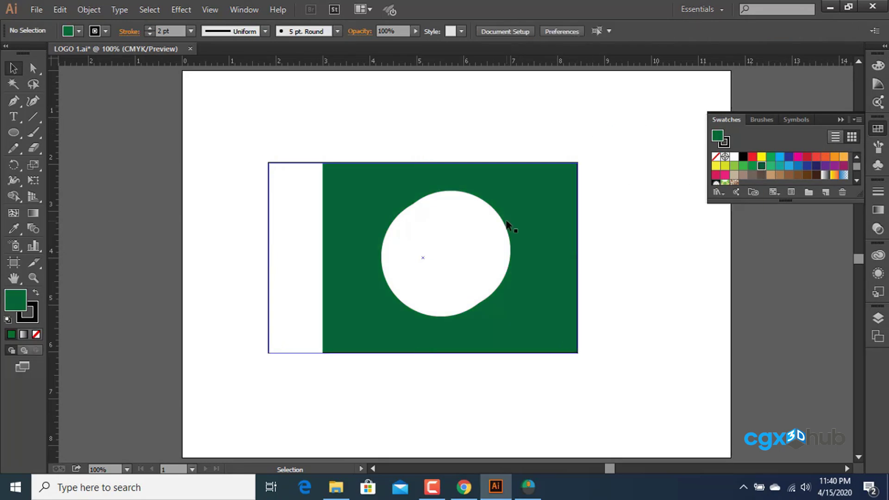
Step: Fill the front overlapping circle with the flag's dark green swatch to form a white crescent, and deselect it
click(490, 242)
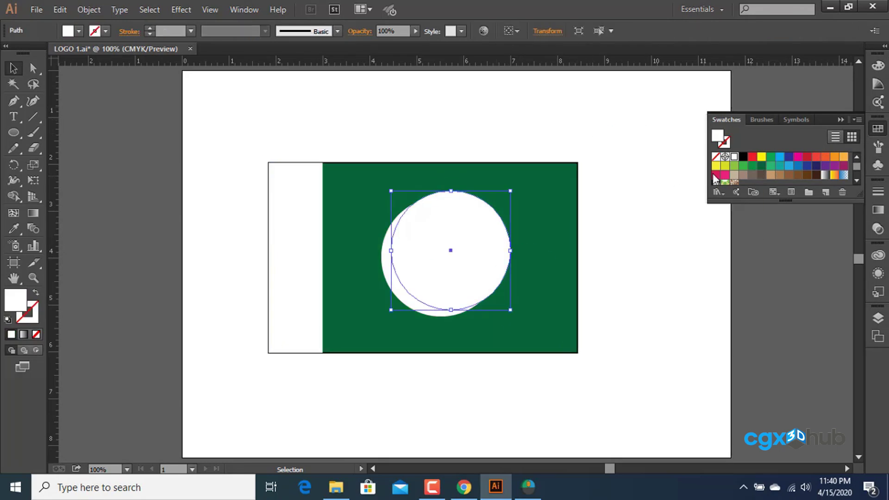
click(760, 167)
click(568, 137)
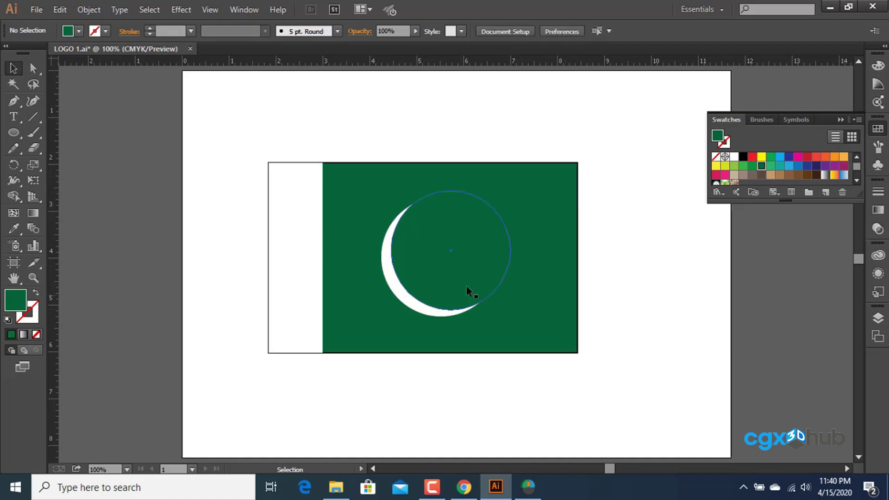
Step: Draw a small upright five-pointed star with the Star tool inside the opening of the crescent
drag(15, 137, 70, 194)
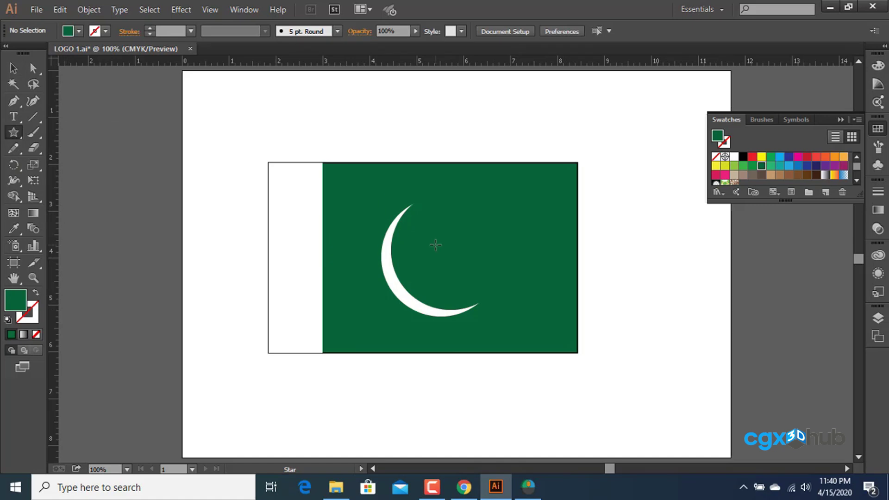
drag(440, 241, 456, 257)
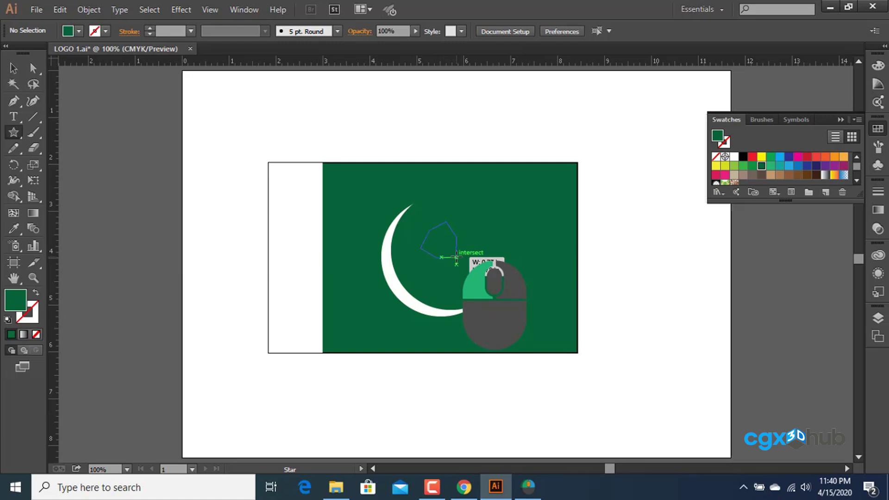
key(ctrl)
mouse_move(457, 256)
mouse_down()
mouse_move(452, 233)
mouse_move(465, 269)
mouse_move(455, 244)
mouse_move(447, 255)
mouse_up()
key(Up)
key(Up)
key(Up)
key(shift)
key(ctrl)
key(Up)
key(Up)
key(Down)
key(Down)
key(shift)
Step: Fill the star with the white swatch and deselect it
click(14, 68)
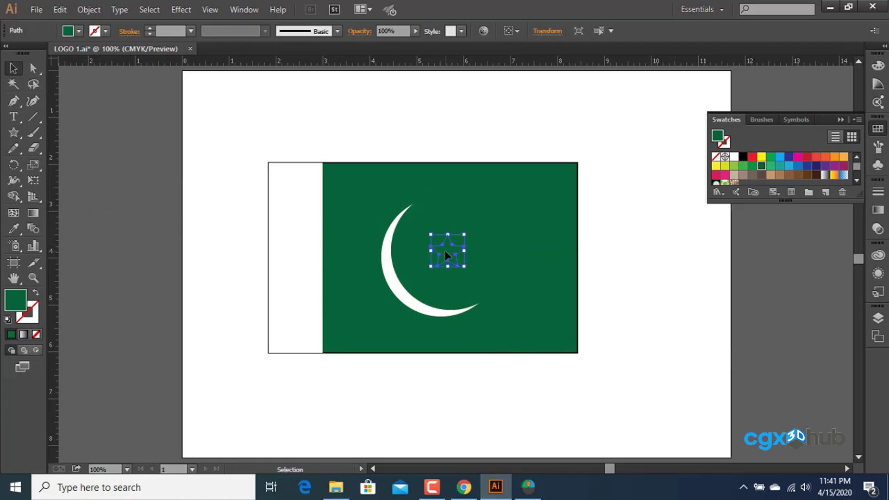
click(734, 157)
click(218, 255)
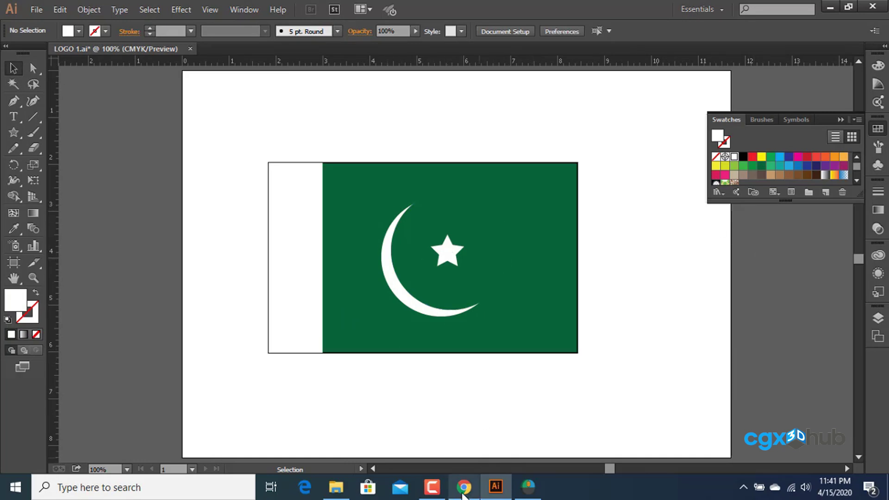
mouse_move(463, 495)
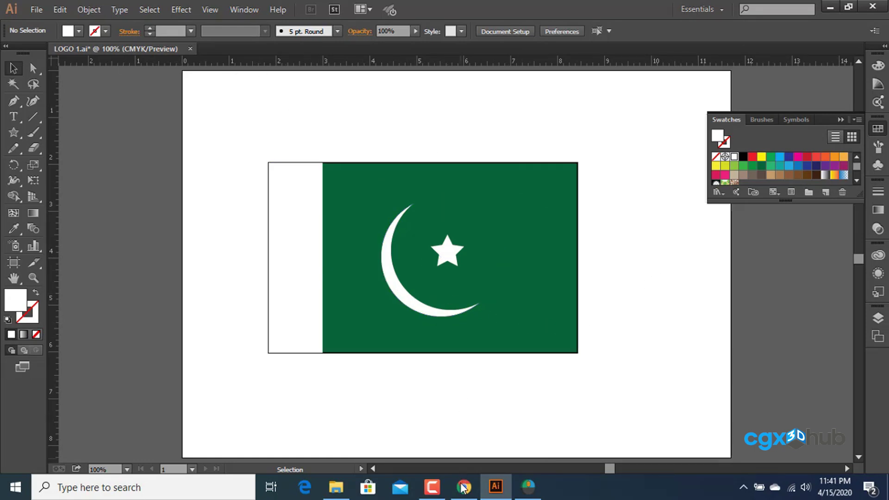
click(432, 486)
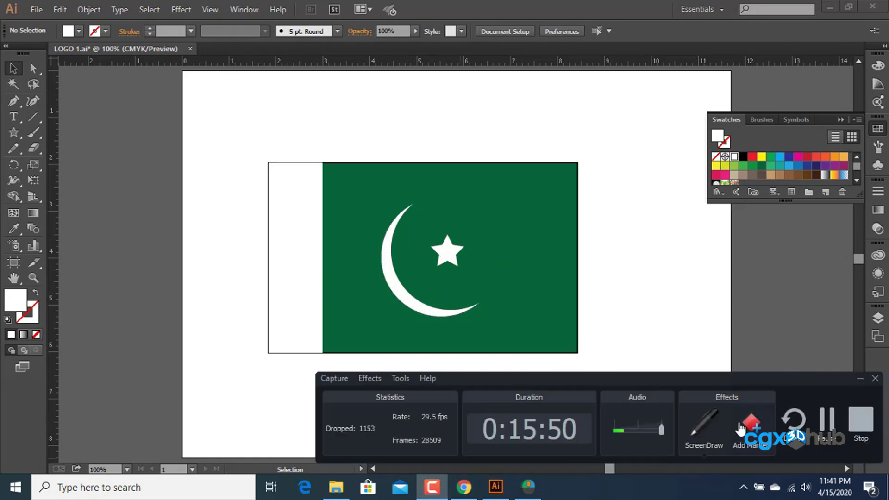